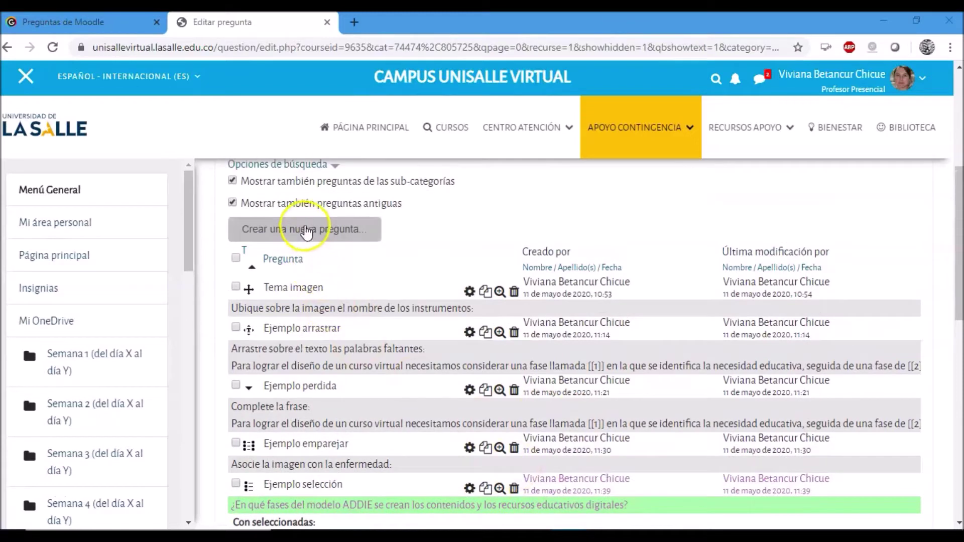
Step: Start creating a new question of type Ensayo in the question bank
click(303, 241)
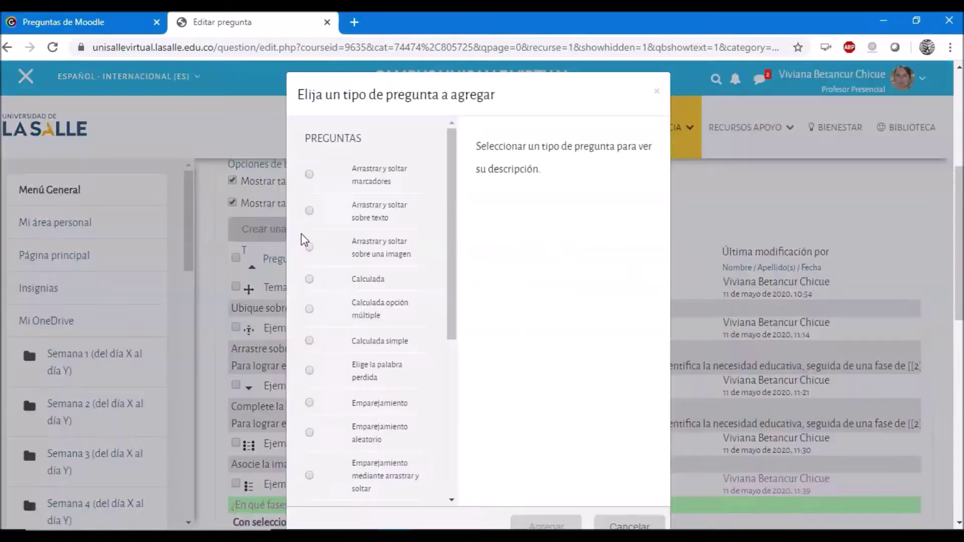
drag(455, 254, 452, 347)
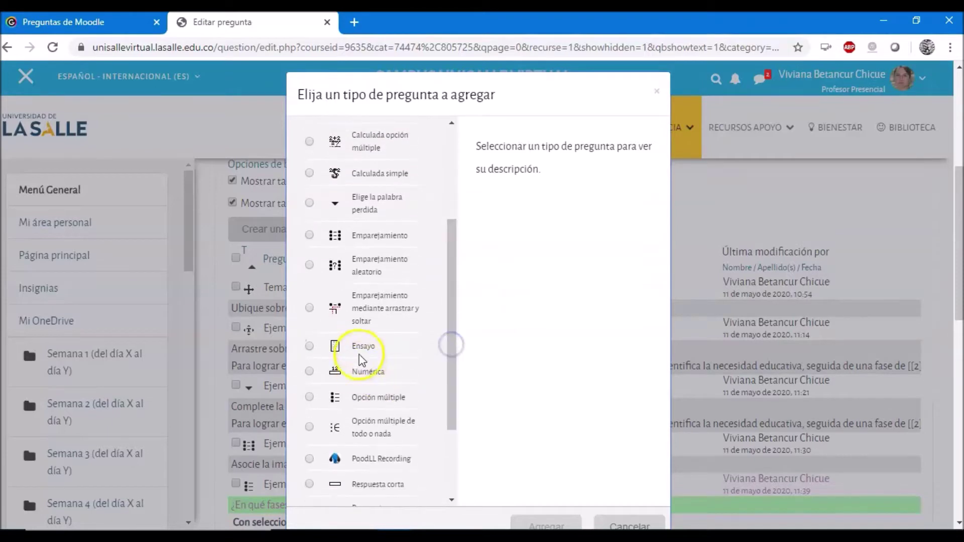
click(310, 347)
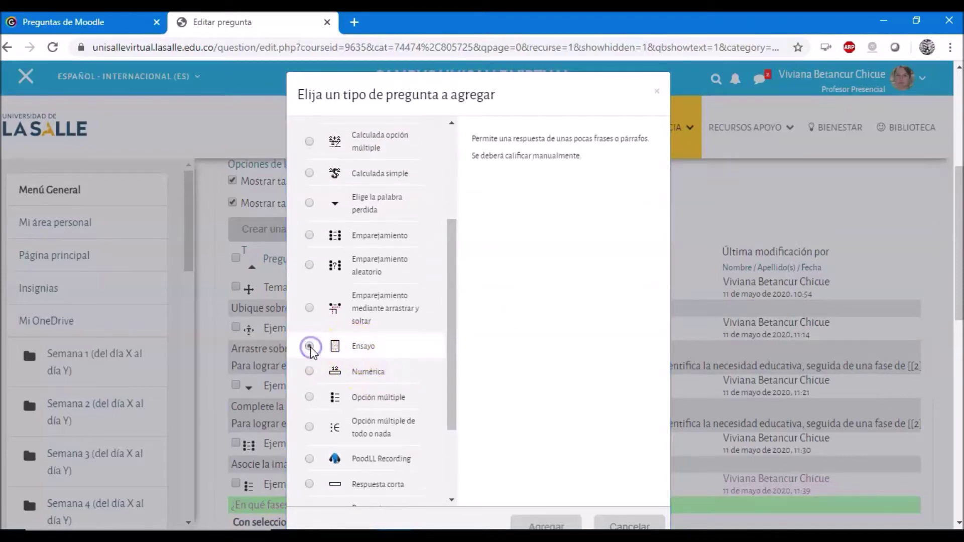
scroll(596, 333, down, 3)
click(543, 388)
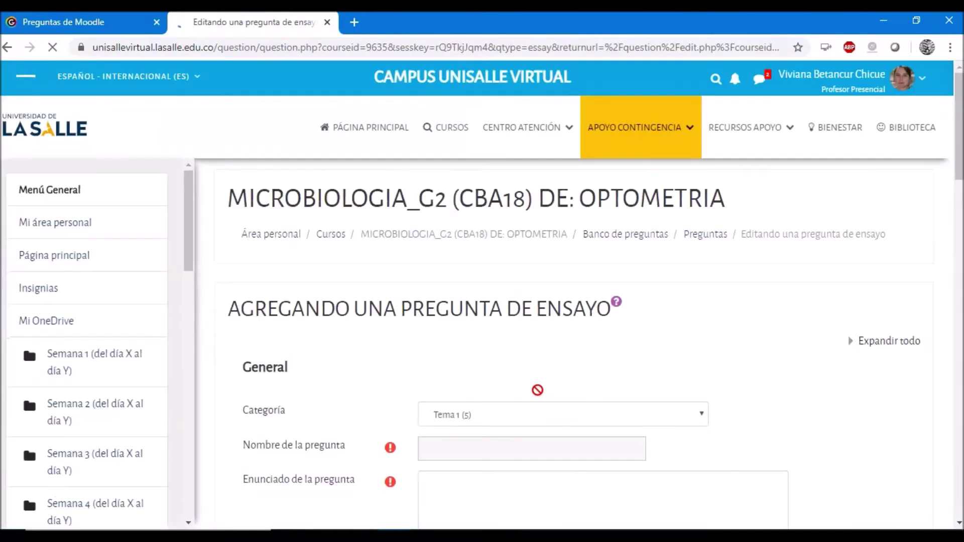
Step: Name the essay question "Ejemplo abierta"
scroll(592, 389, down, 3)
click(434, 305)
text(Ejemplo abierta)
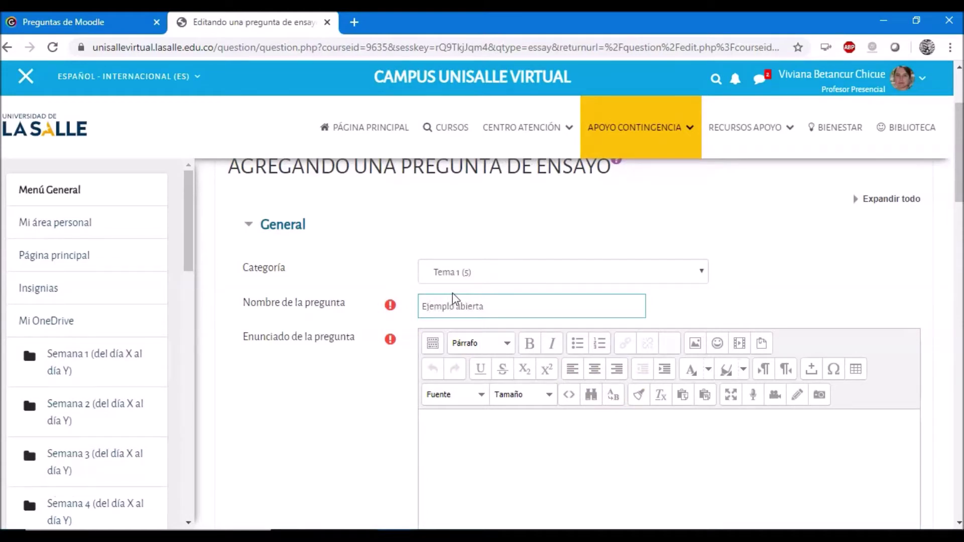
Step: Enter the question statement in Spanish asking how a mayor would enforce a curfew without violence, argued from conflict theories in máximo 100 palabras
scroll(608, 374, down, 3)
click(488, 312)
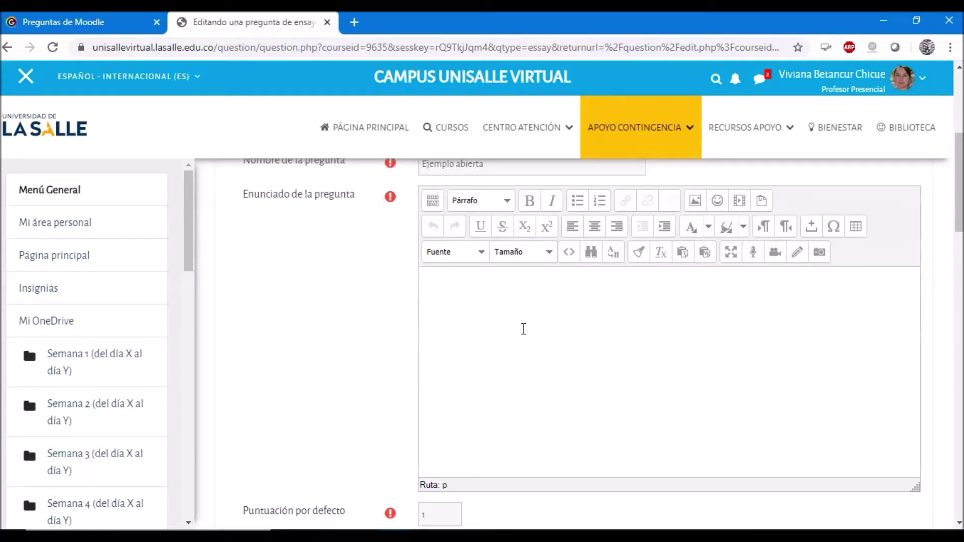
text(La Alcaldía decretó toque de queda en el caso urbano del municipio. Si usted fuera el Alcalde, ¿qué medidas tomaría para garantizar cumplimiento de la norma, sin uso de la violencia? (Argumente desde las teorías del conflicto vistas en clase, en máximo 100 palabras))
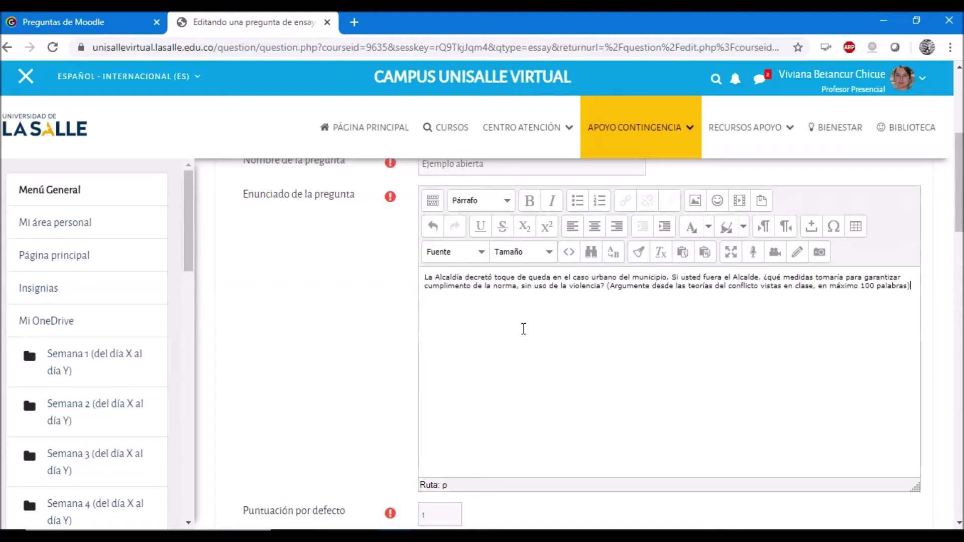
Step: Review the wording of the question statement, including its instruction on maximum answer length
click(424, 282)
click(510, 315)
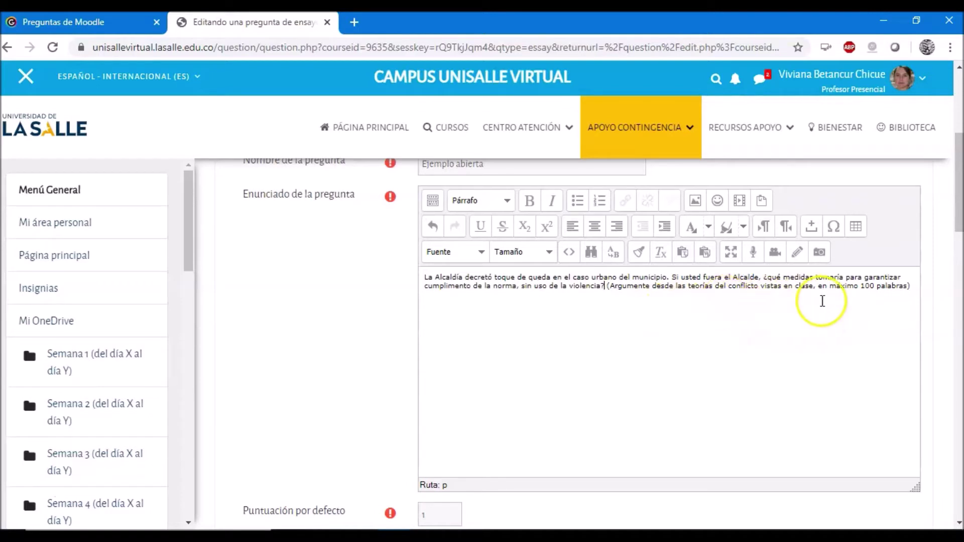
drag(818, 286, 885, 288)
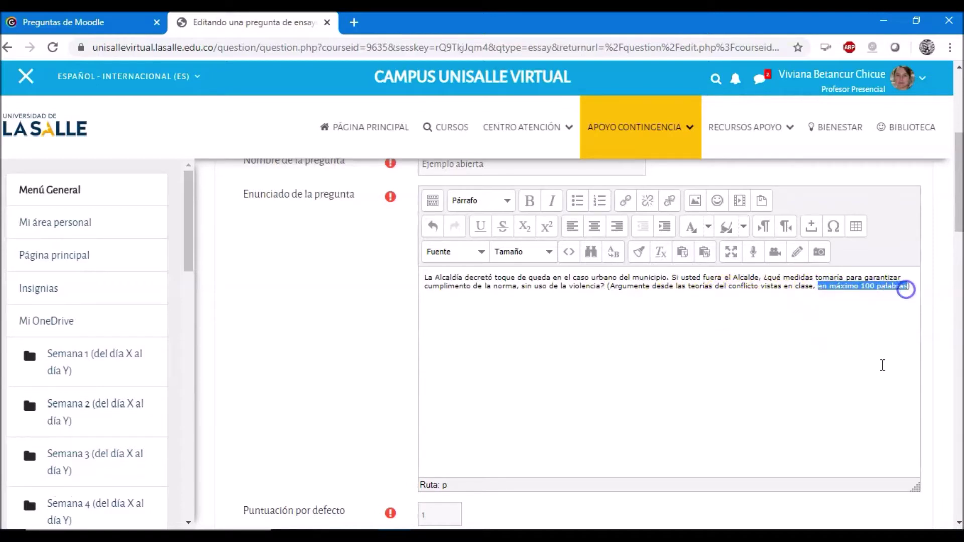
click(877, 337)
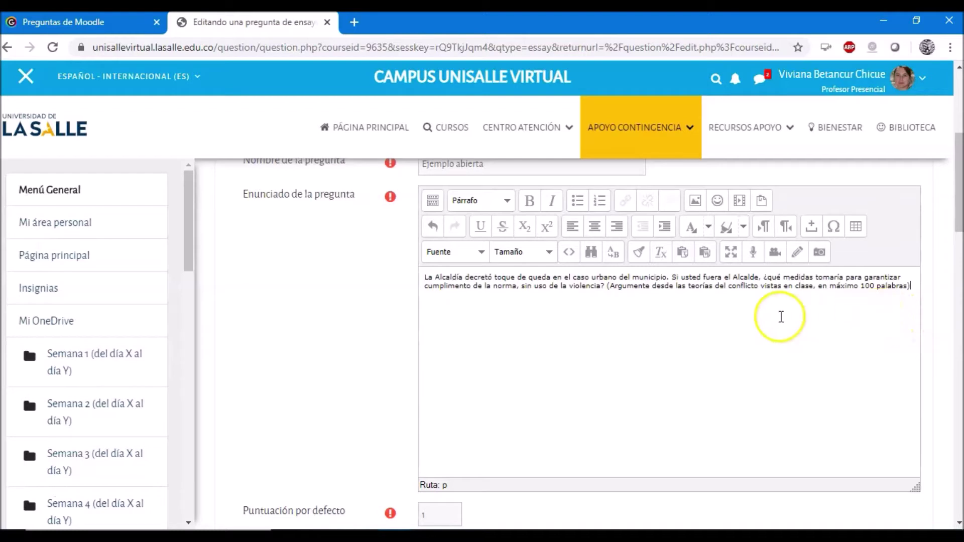
click(859, 285)
drag(859, 285, 903, 286)
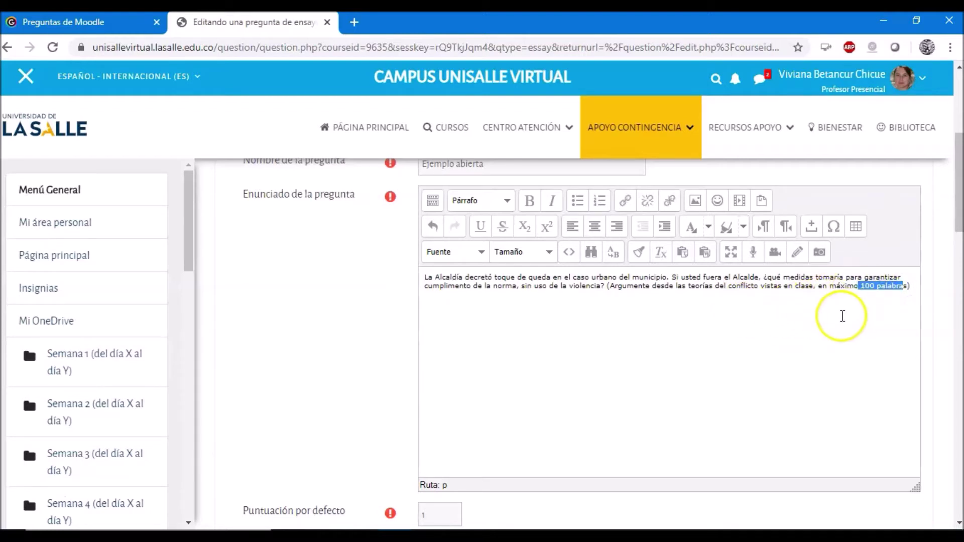
Step: Examine the essay's response options: input box size, required text and the choices for allowing attachments
scroll(842, 316, down, 2)
scroll(841, 316, down, 3)
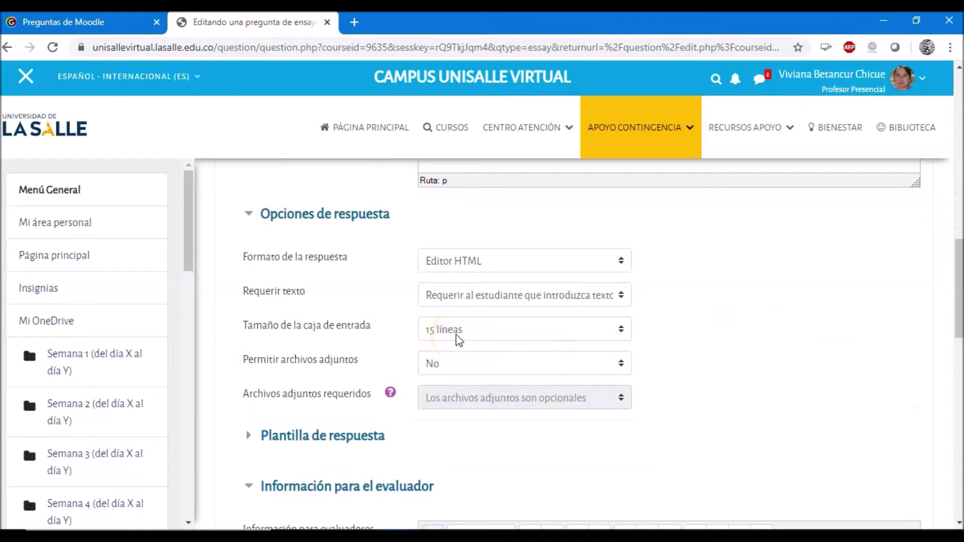
click(474, 327)
scroll(475, 333, down, 1)
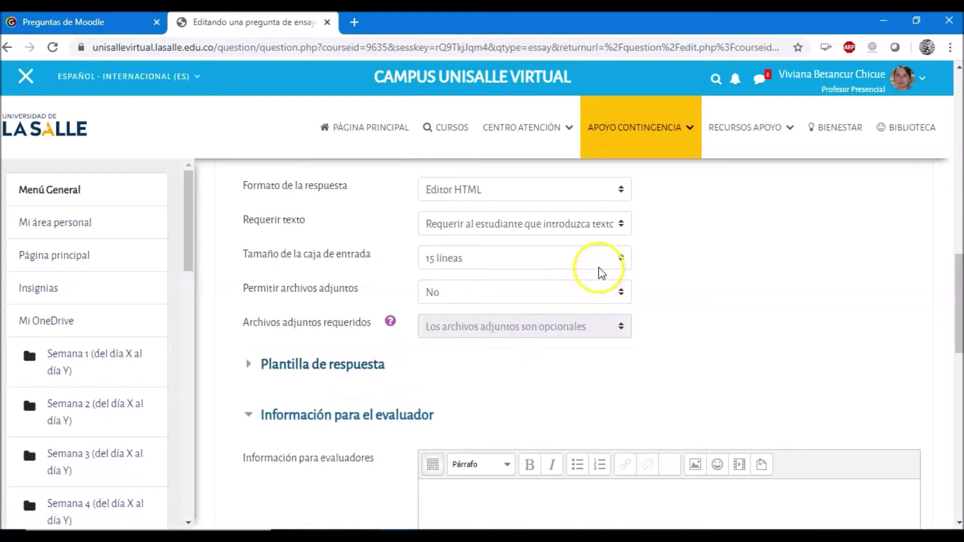
click(465, 292)
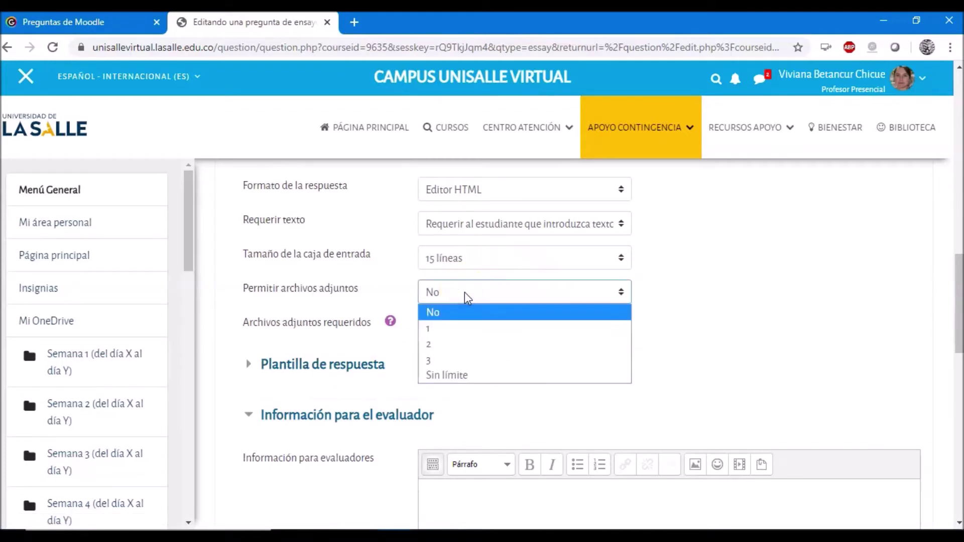
drag(462, 324, 454, 343)
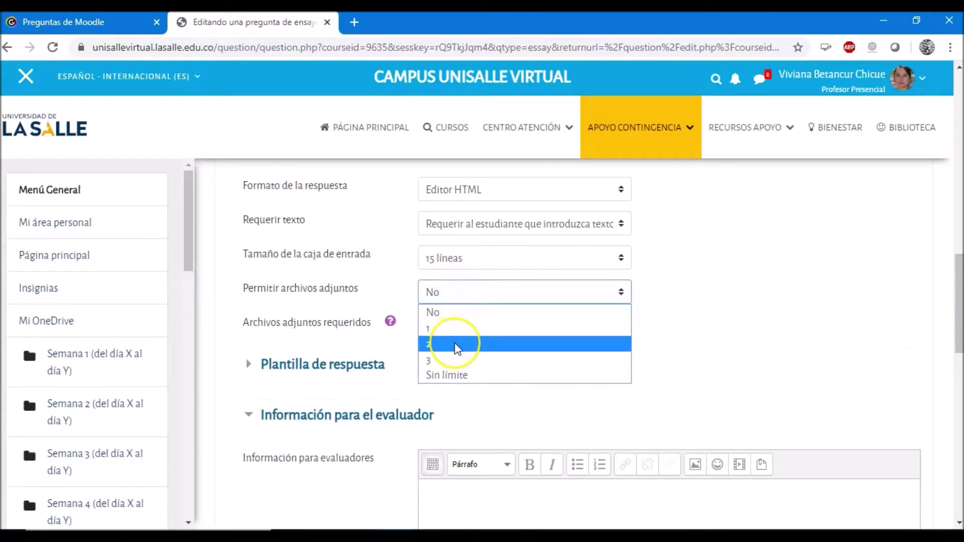
click(449, 330)
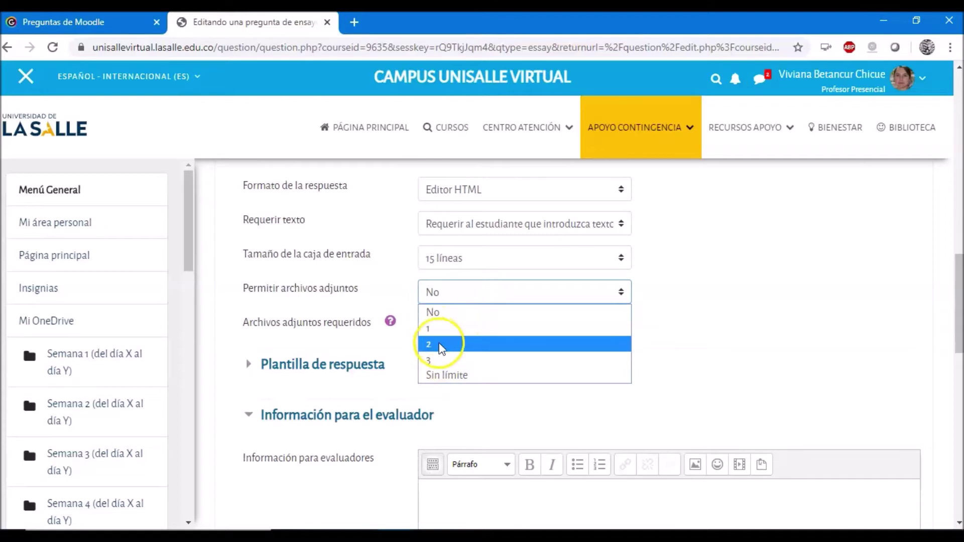
click(761, 317)
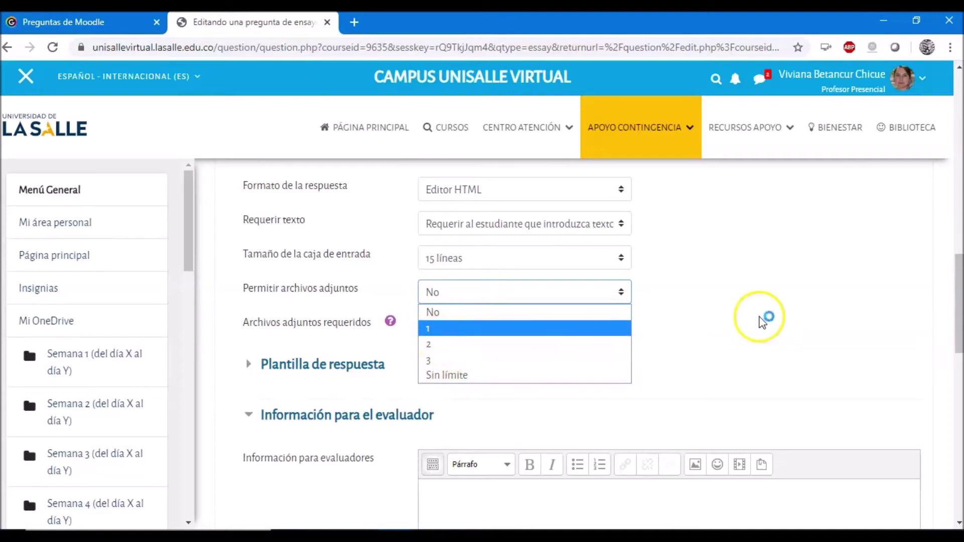
scroll(760, 317, up, 1)
click(496, 308)
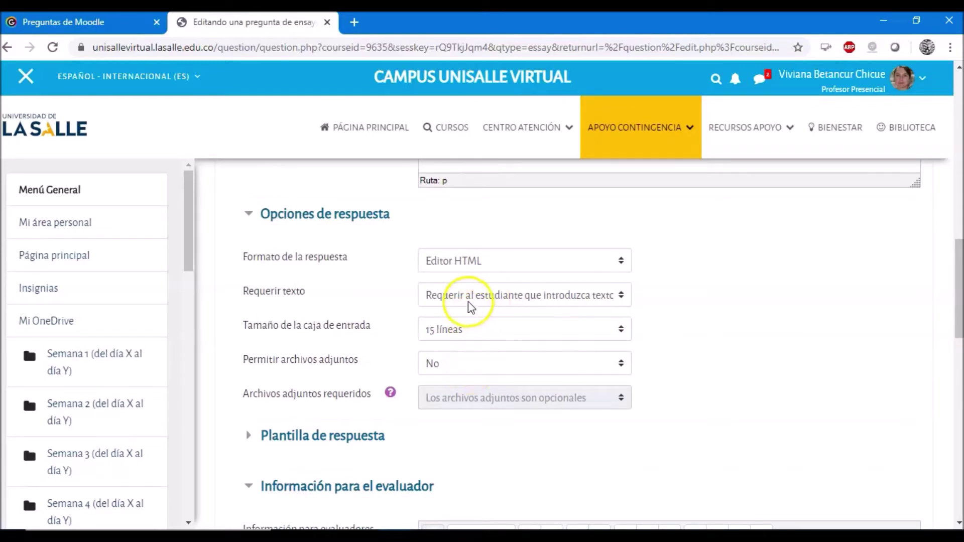
click(438, 295)
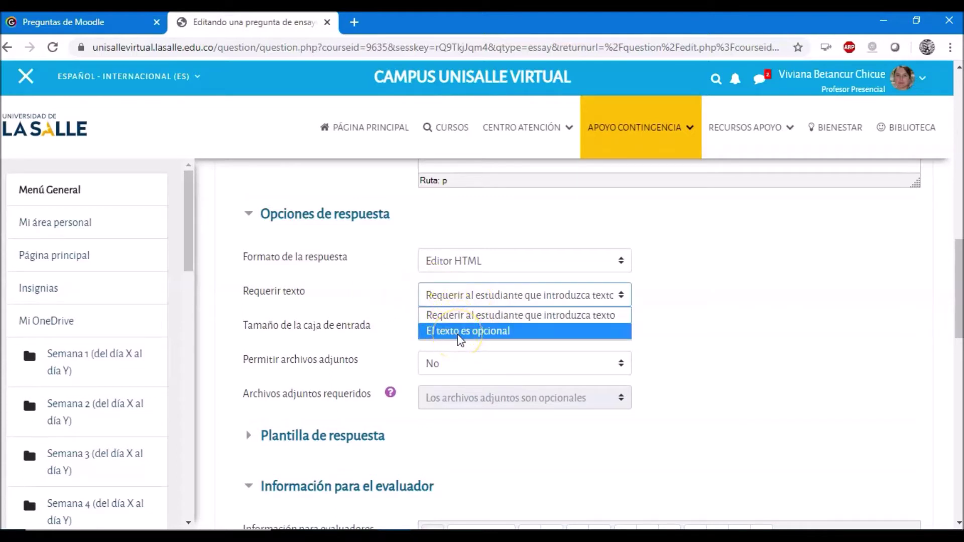
click(374, 291)
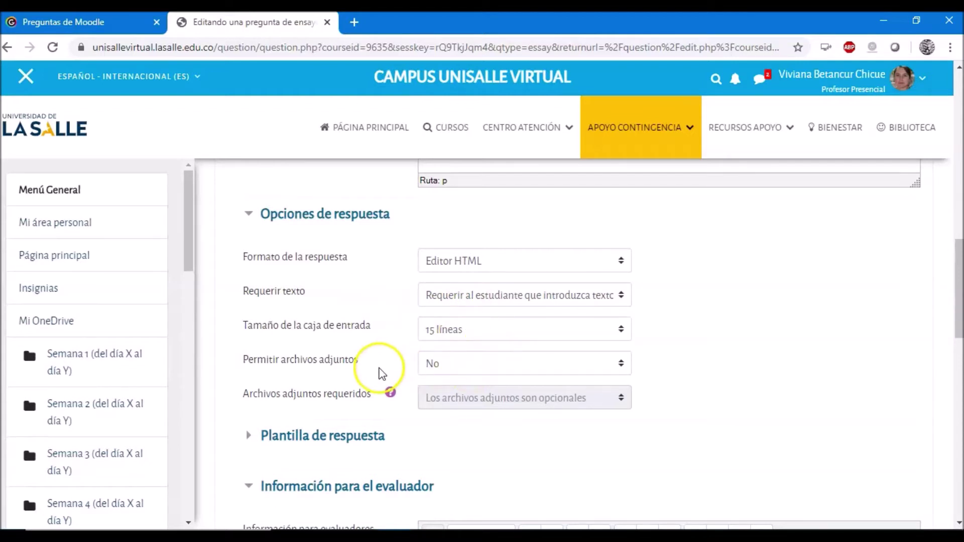
click(463, 367)
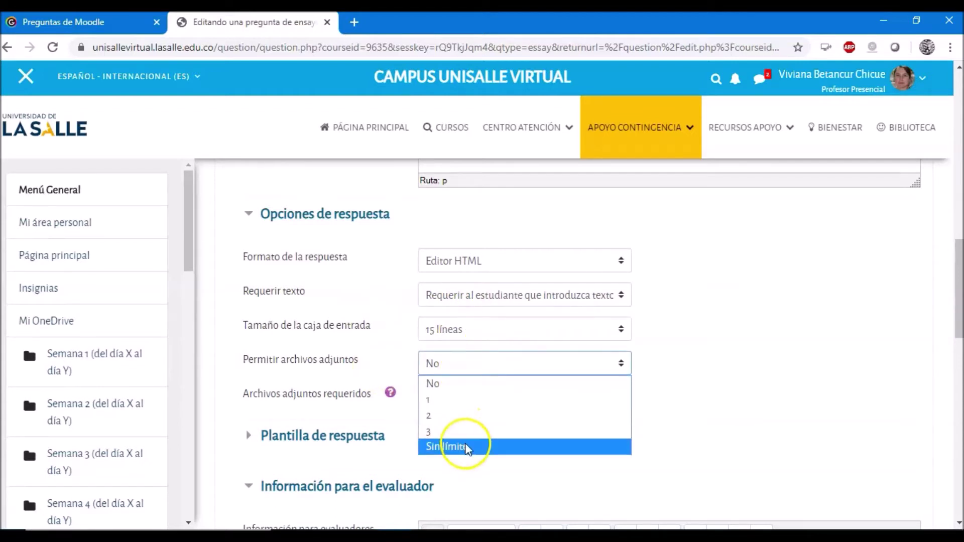
click(779, 366)
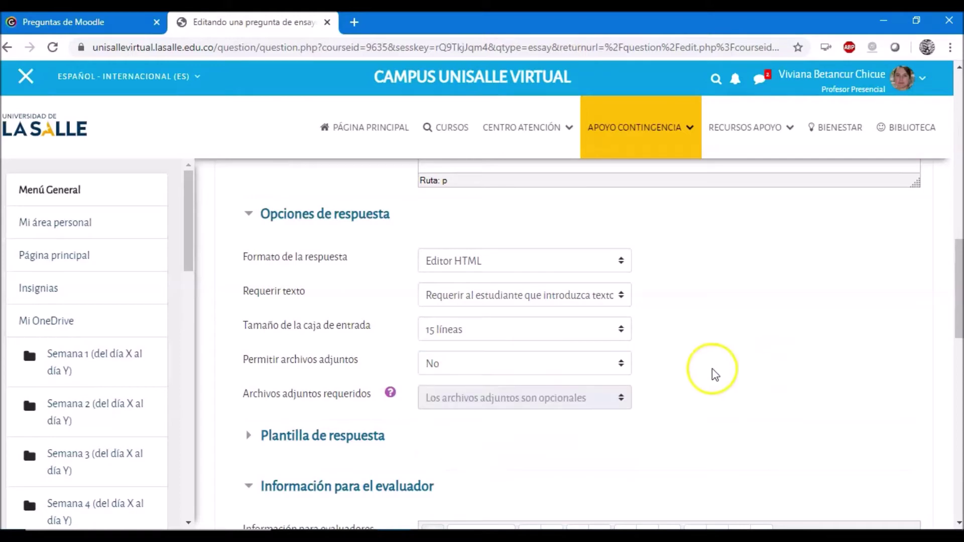
Step: Fill the response template with the lines "Primero:", "Segundo:" and "Tercero:", and save the question
scroll(713, 374, down, 3)
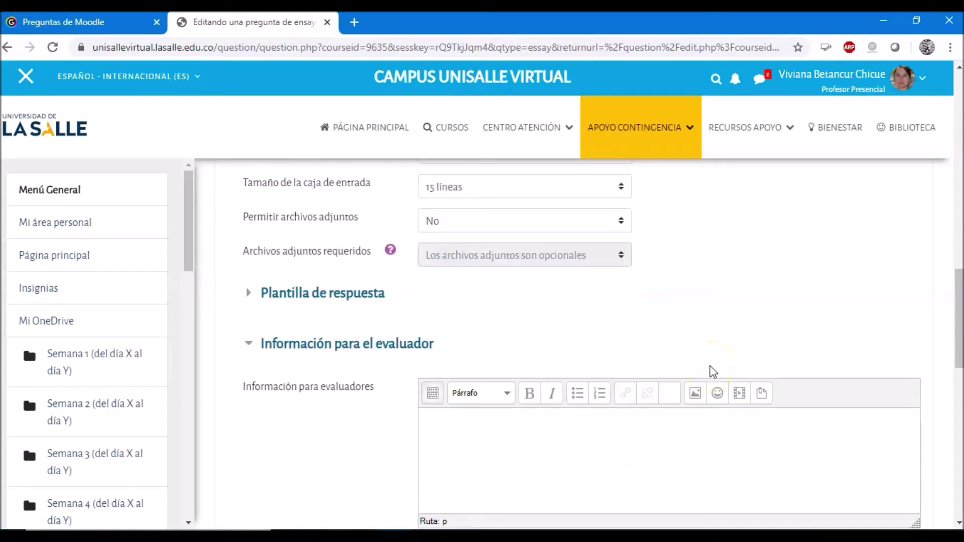
click(297, 293)
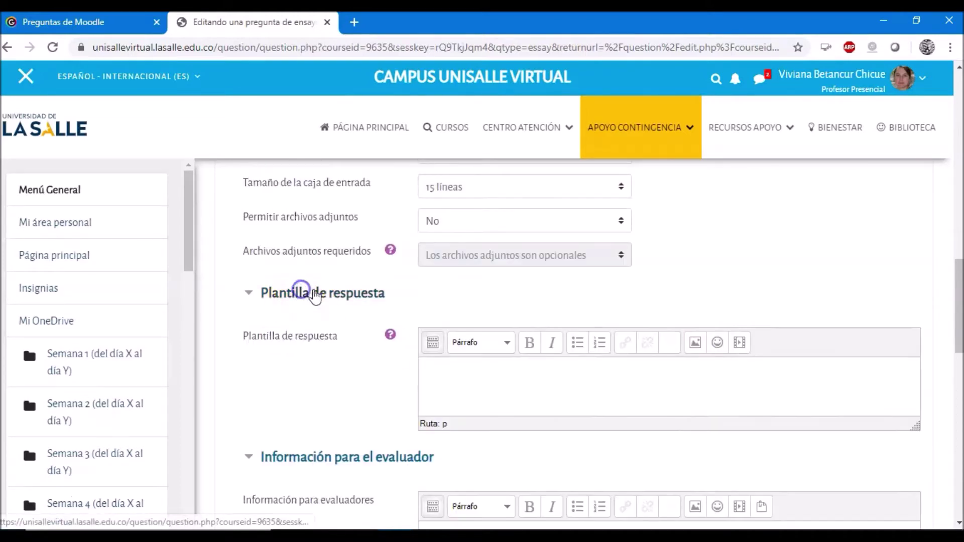
click(431, 373)
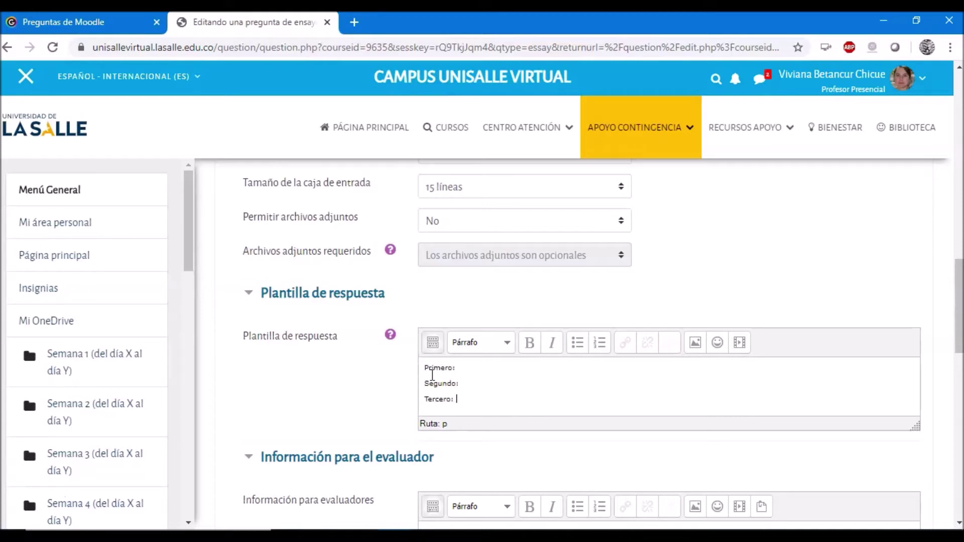
click(585, 381)
scroll(592, 387, down, 6)
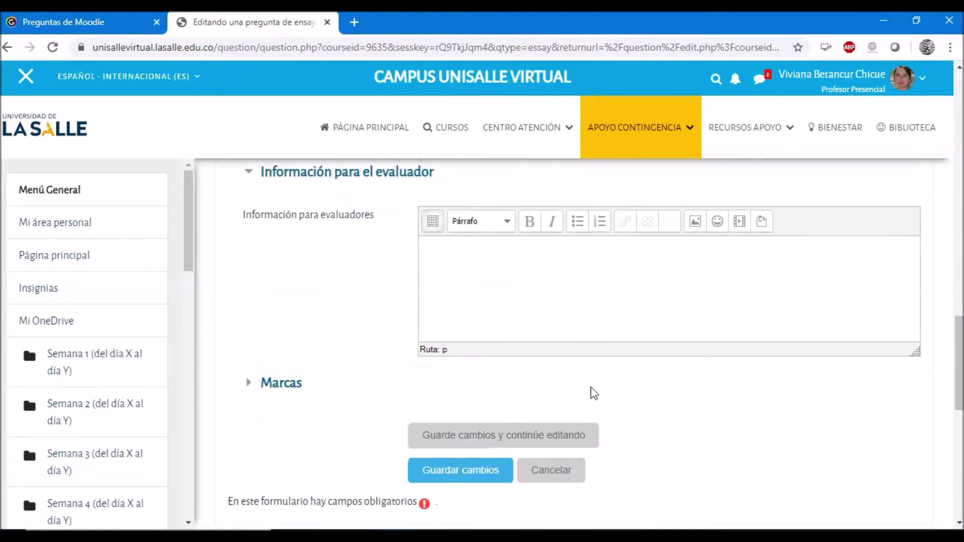
click(497, 469)
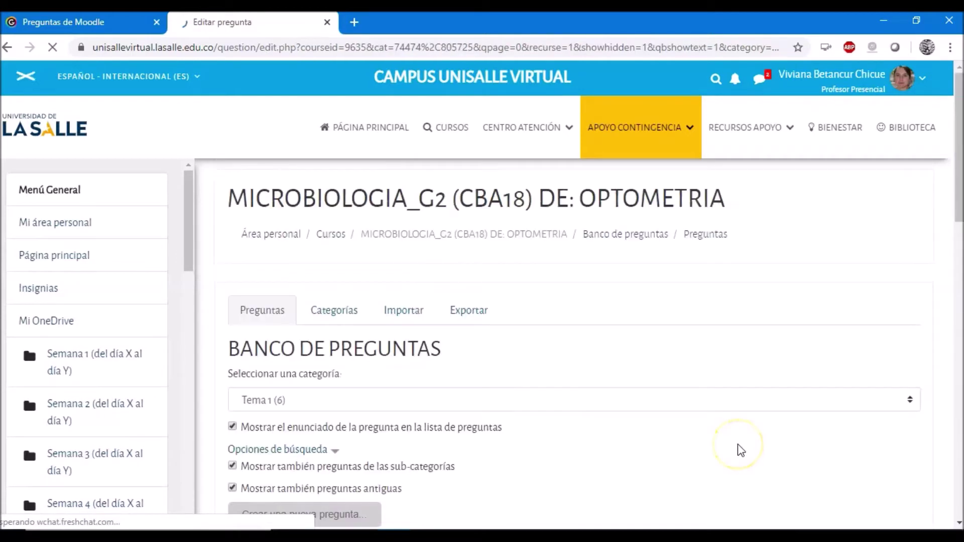
Step: Open a preview of the question "Ejemplo abierta" from the question bank
scroll(734, 439, down, 3)
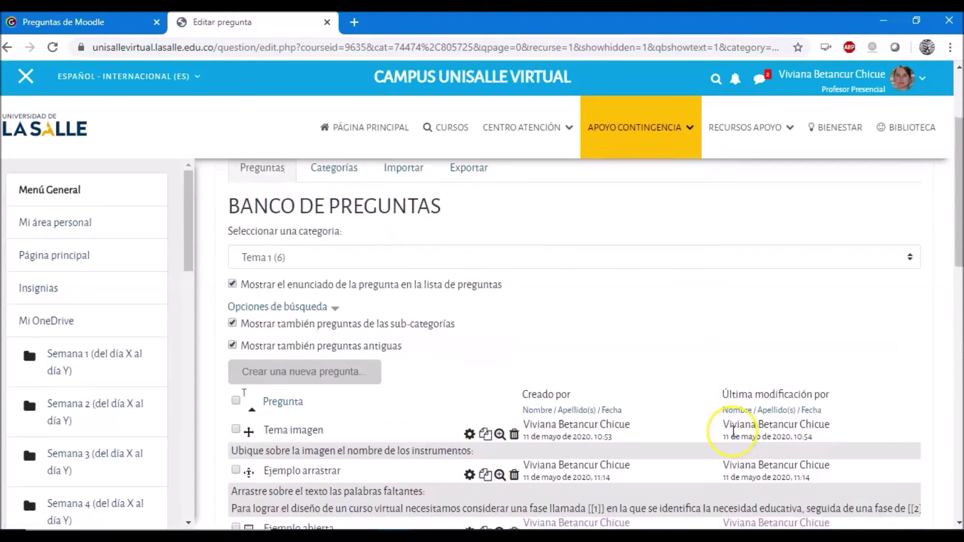
scroll(734, 431, down, 3)
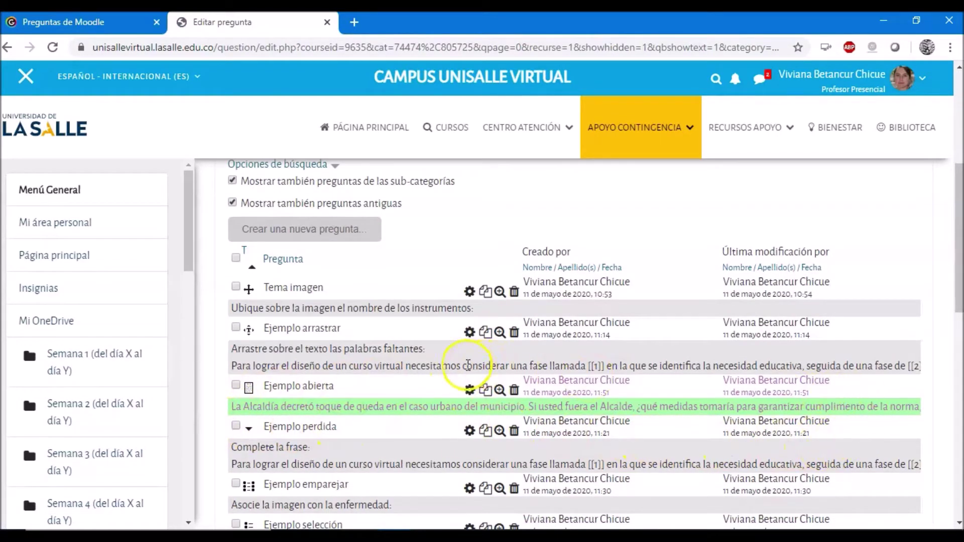
click(498, 394)
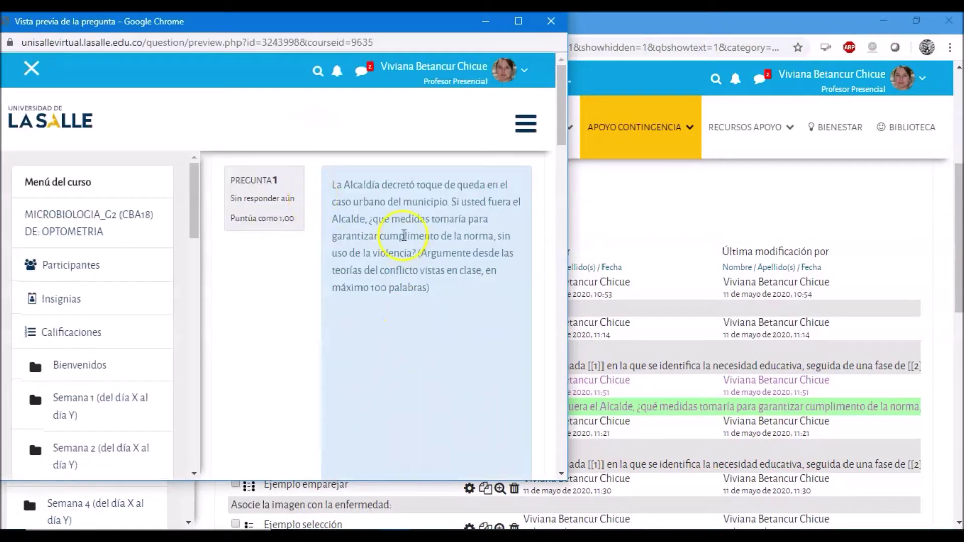
Step: Examine the statement and the template lines in the answer box of the question preview
drag(335, 186, 445, 291)
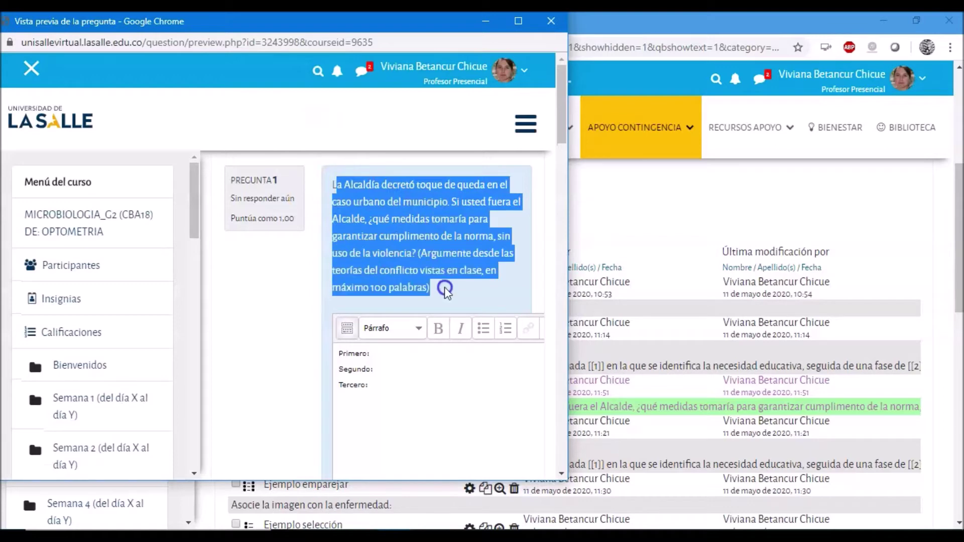
scroll(447, 295, down, 2)
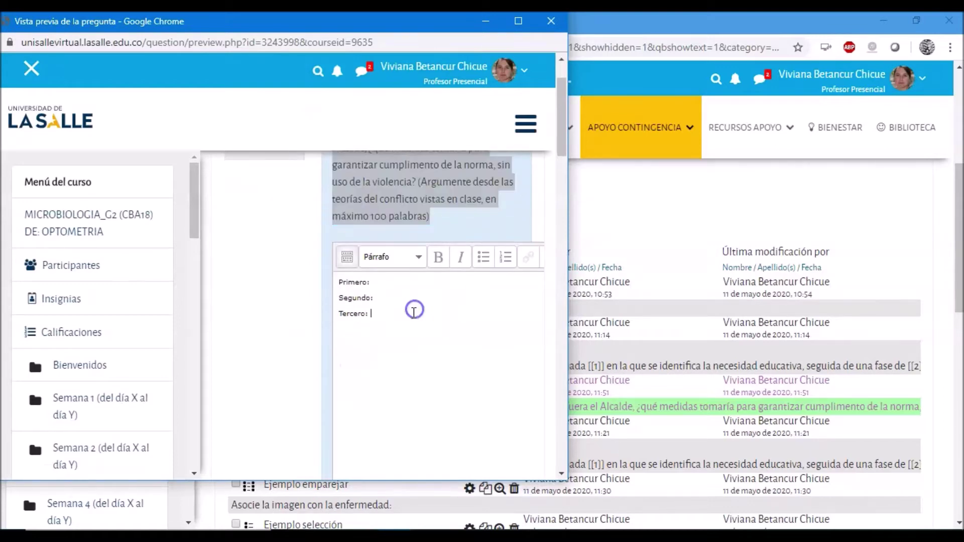
drag(392, 319, 337, 276)
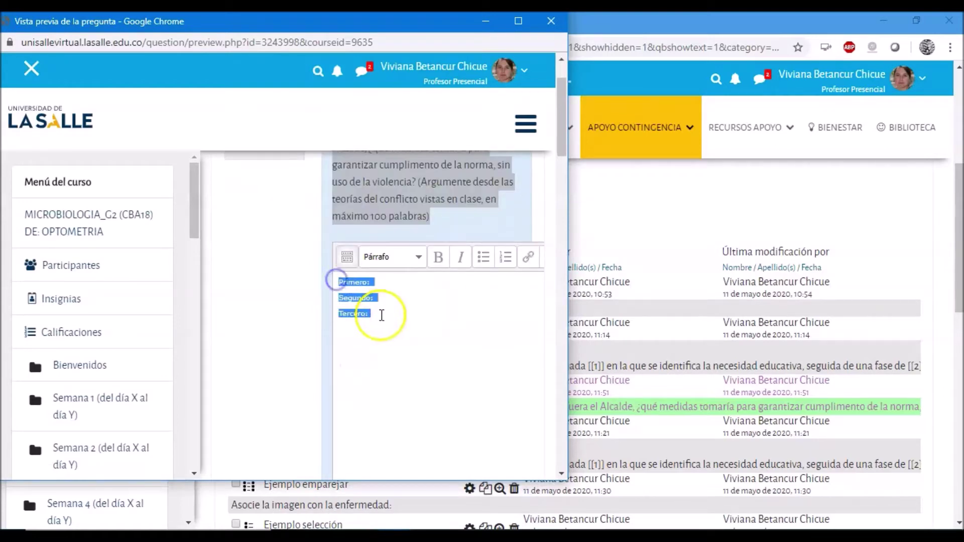
click(383, 280)
click(382, 312)
click(383, 282)
click(382, 315)
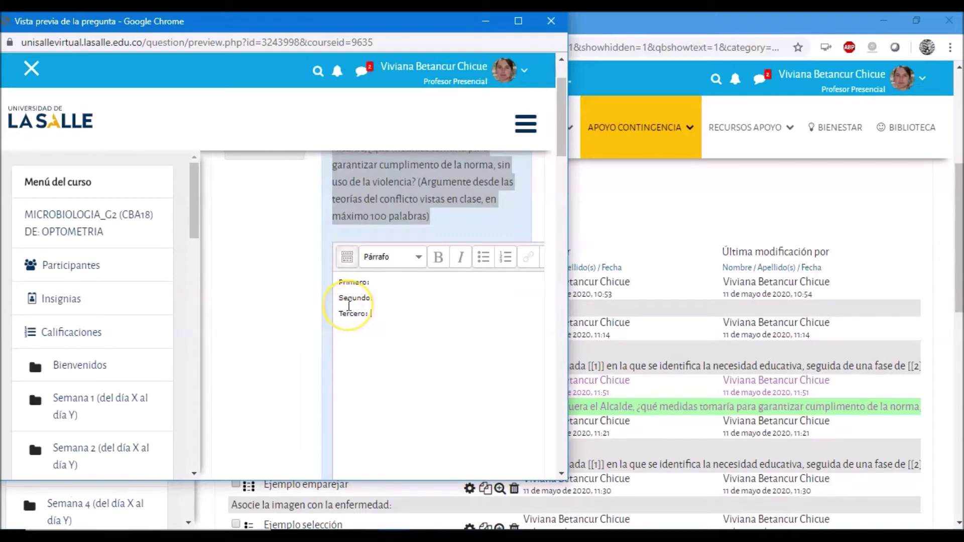
click(395, 309)
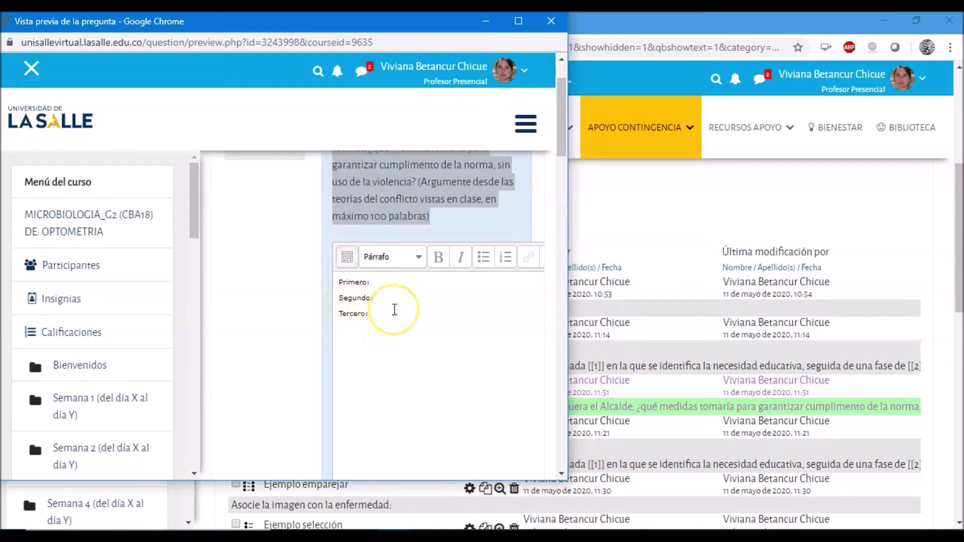
Step: Check the answer box and the response actions below it in the question preview, and close the preview
click(387, 297)
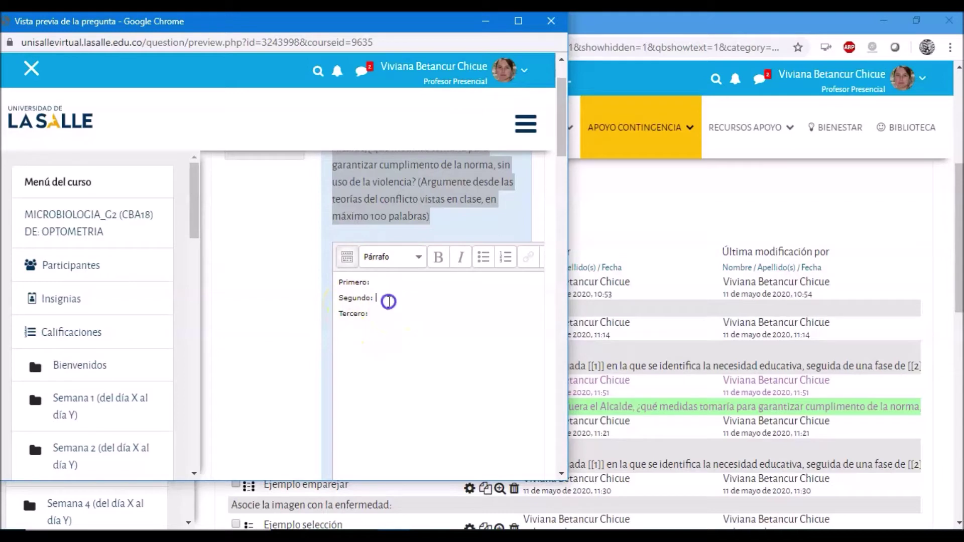
scroll(390, 334, down, 3)
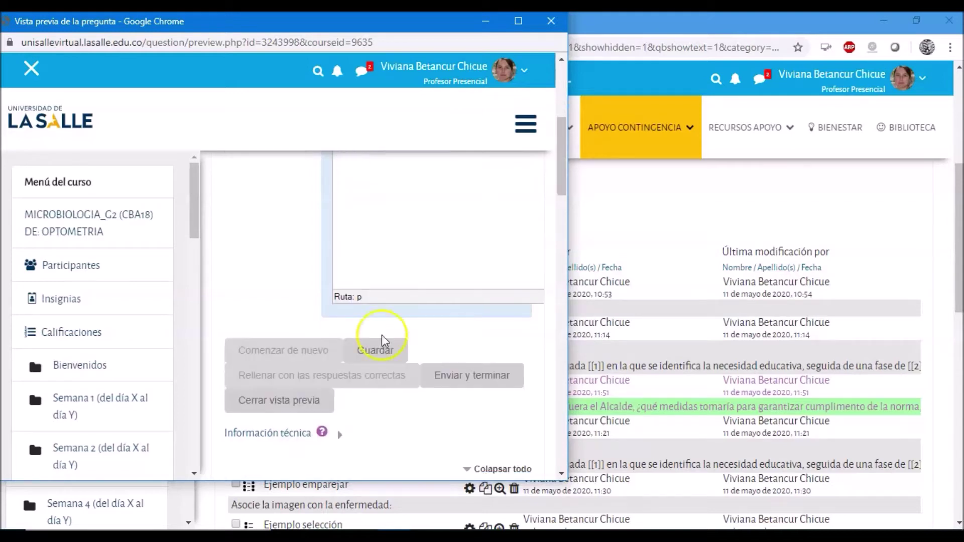
click(551, 21)
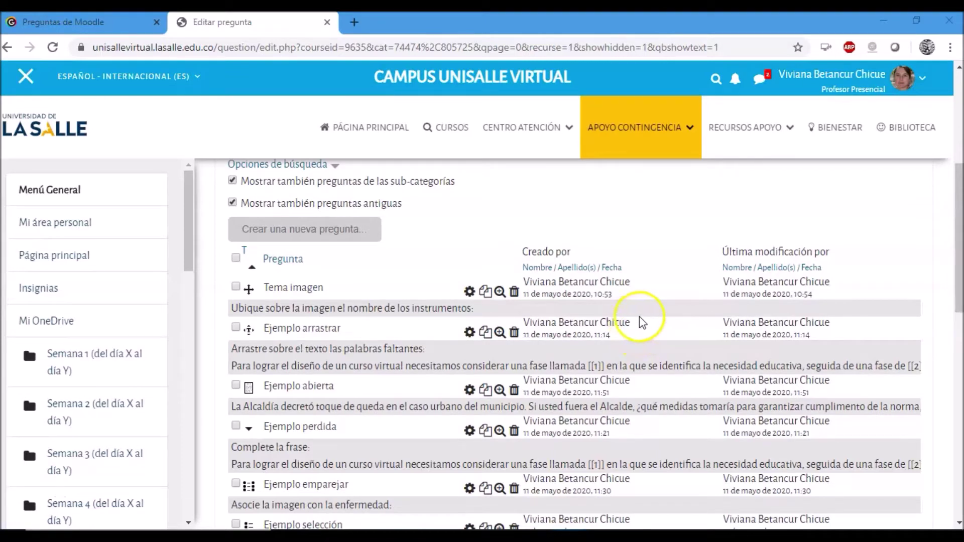
Step: Start creating a new question of the type PoodLL Recording in the question bank
click(321, 246)
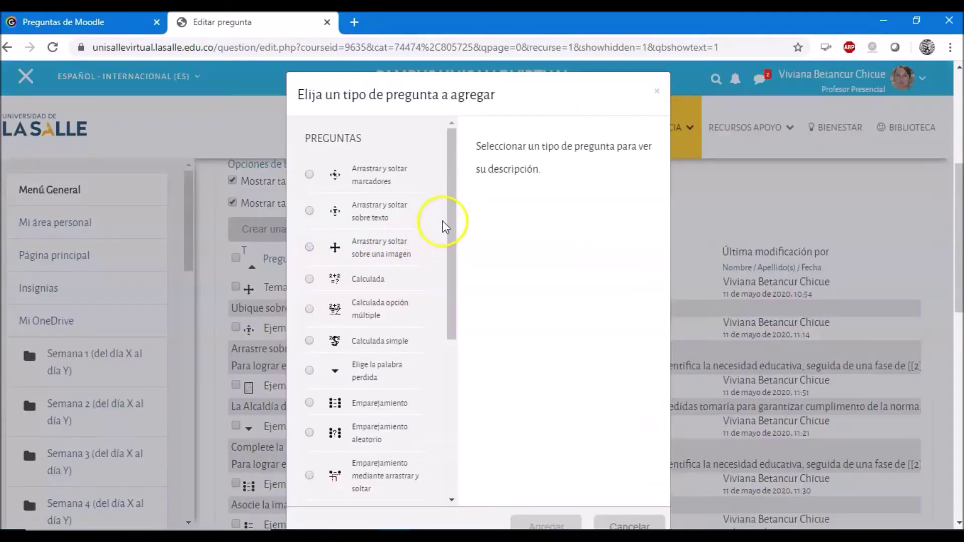
drag(451, 202, 457, 322)
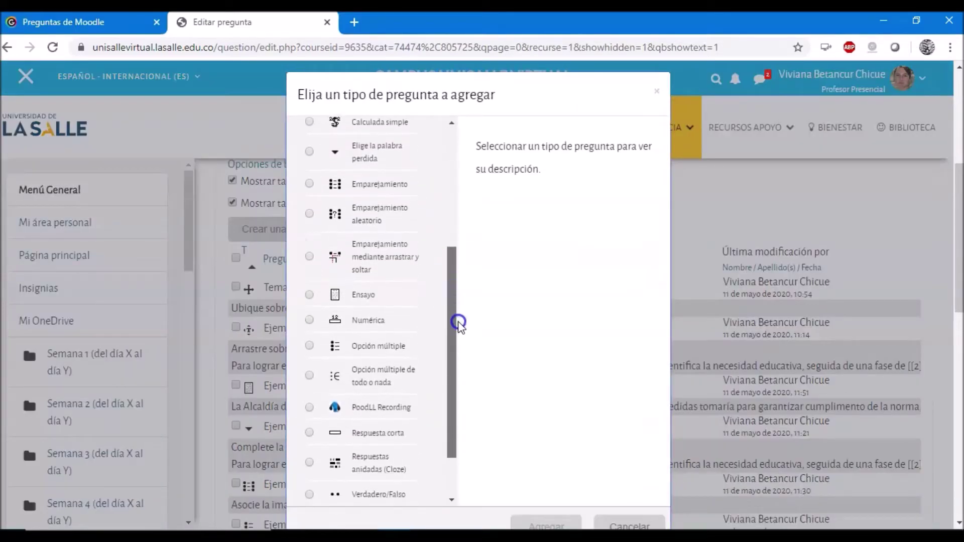
click(310, 407)
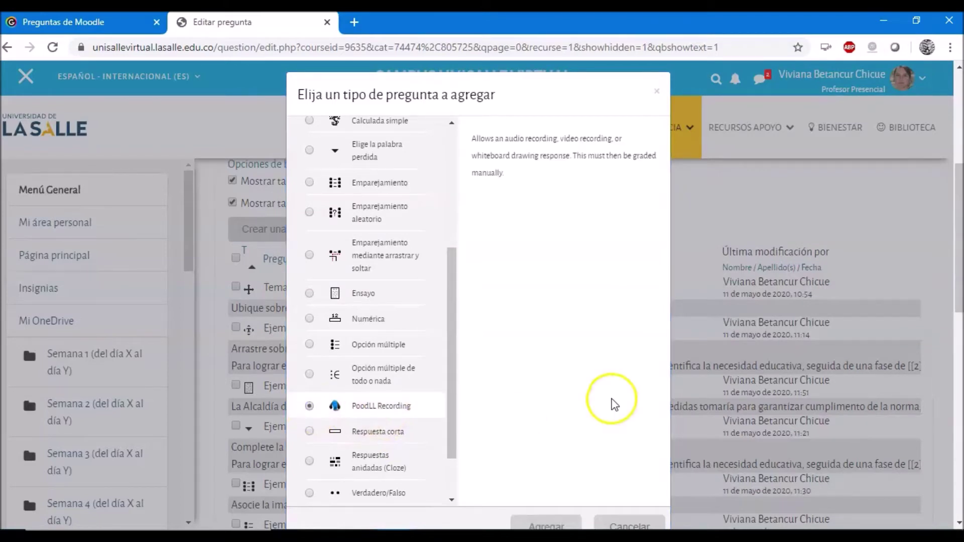
scroll(593, 397, down, 3)
click(541, 387)
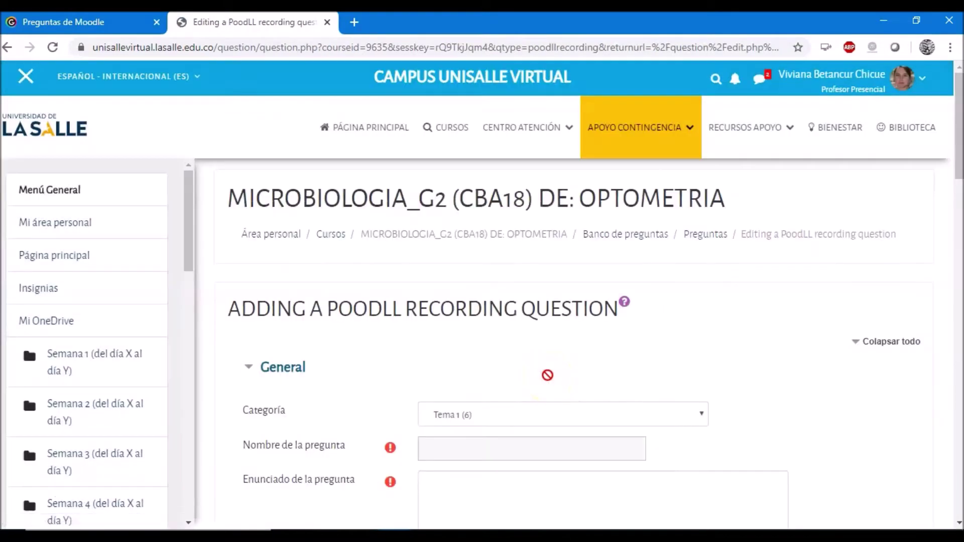
Step: Name the new PoodLL recording question "Ejemplo podll"
drag(949, 118, 959, 176)
click(445, 243)
text(Ejemplo podll)
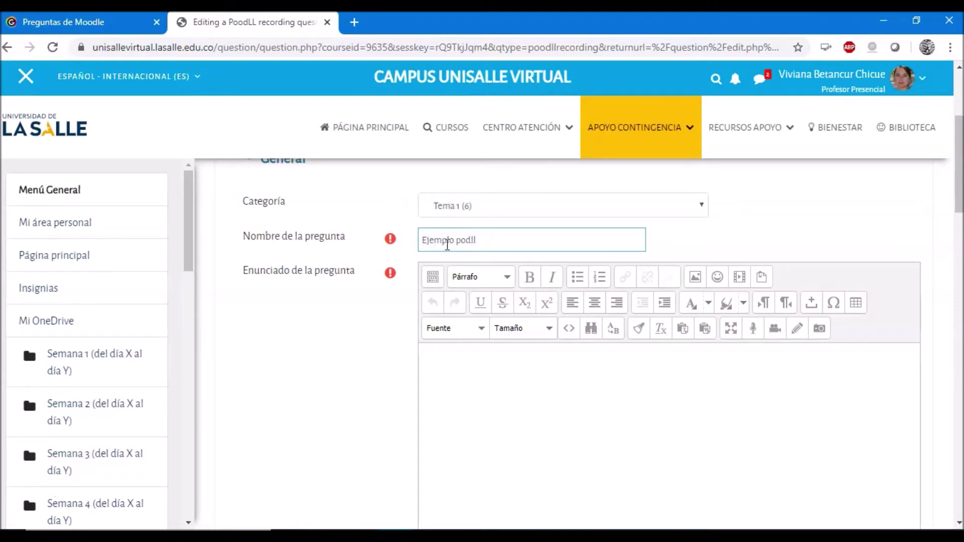
Step: Write the statement asking for a circumference with cardinal points on the digital whiteboard, with the orientations "Sur 45° Este" and "Norte 45° Occidente"
click(488, 395)
scroll(489, 394, down, 3)
scroll(489, 394, up, 1)
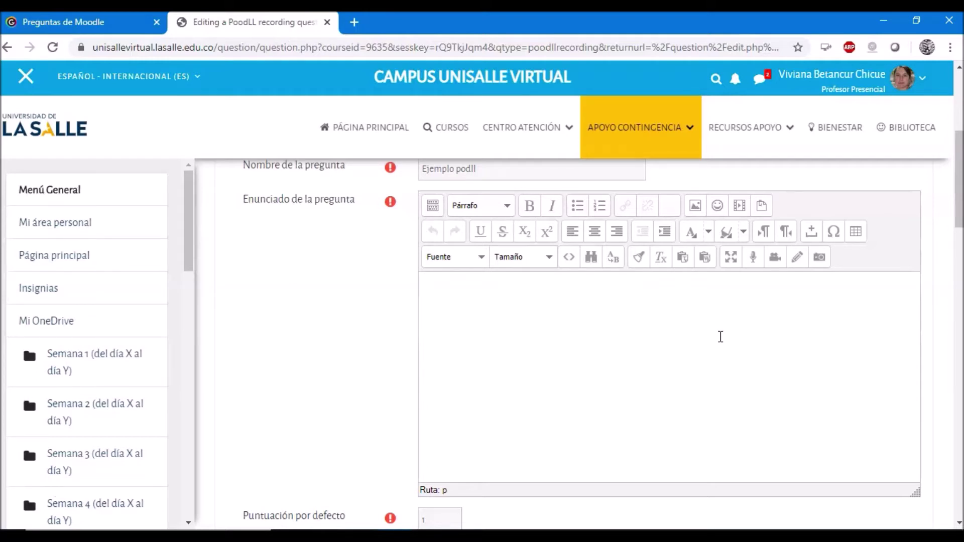
text(Grafique en la pizarra digital una circunferencia en la que muestre los puntos cardinales y marque las siguientes orientaciones: Sur 45° Este Norte 45° Occidente)
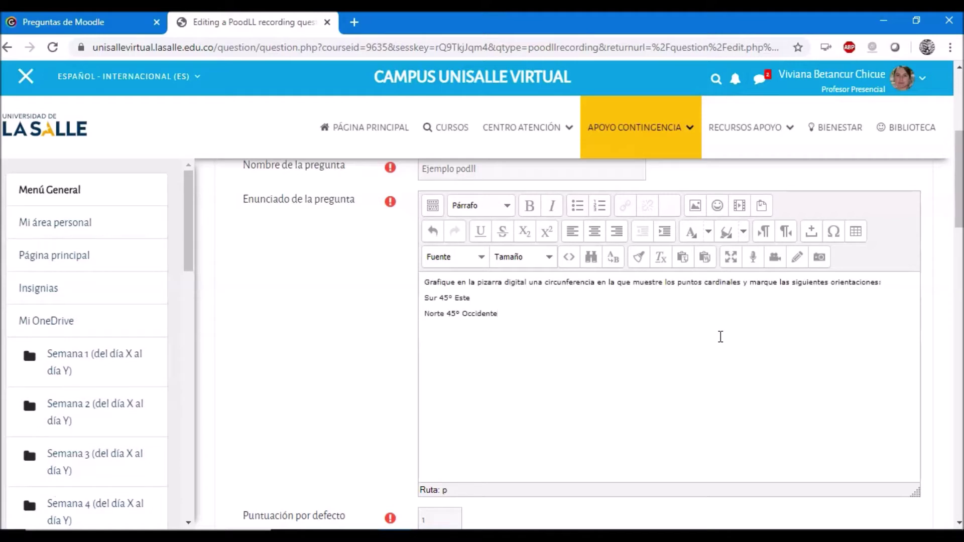
click(537, 300)
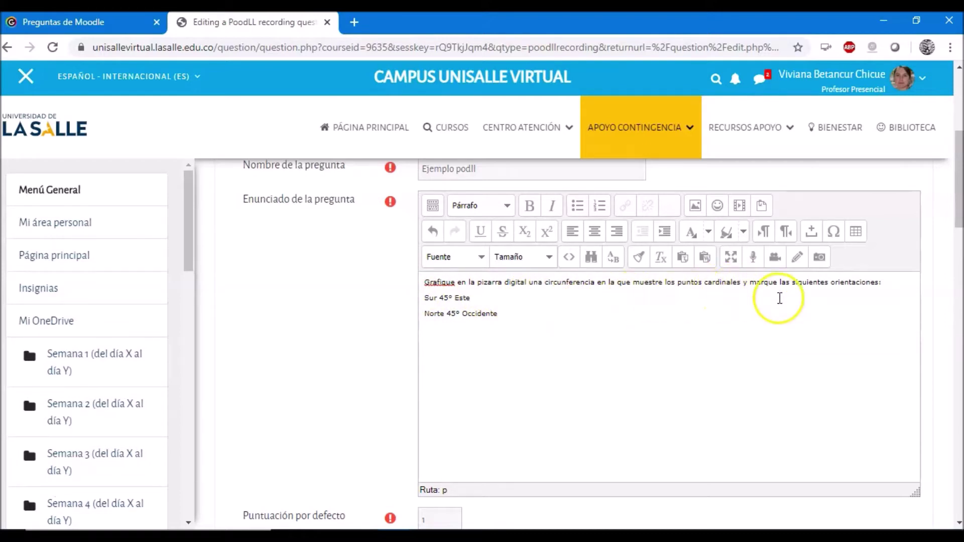
click(899, 283)
click(481, 298)
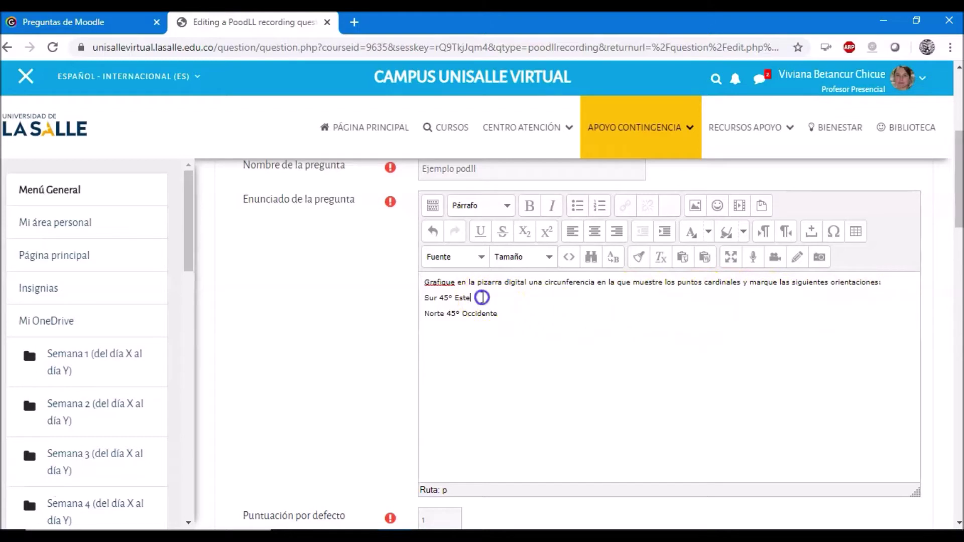
click(478, 298)
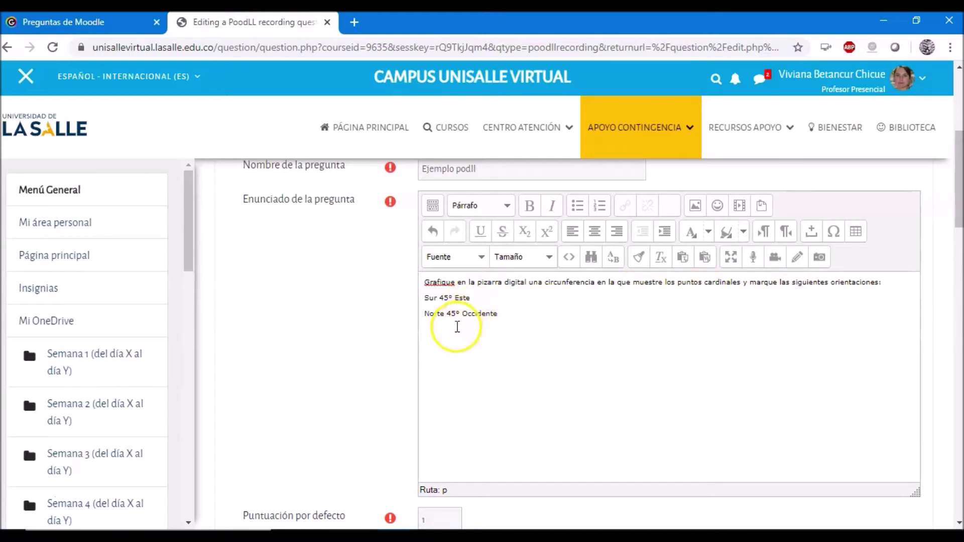
click(509, 313)
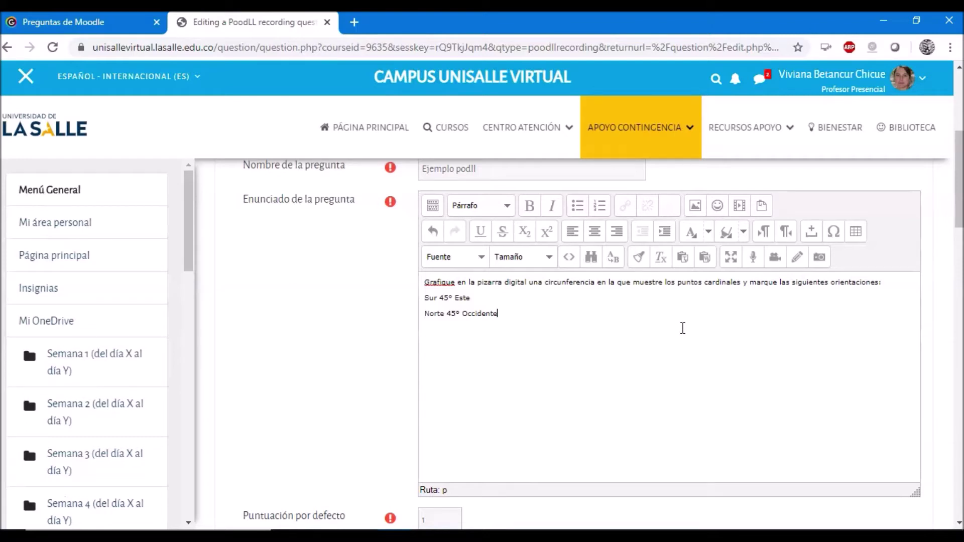
Step: Set the question's response format to Picture response
drag(957, 215, 959, 291)
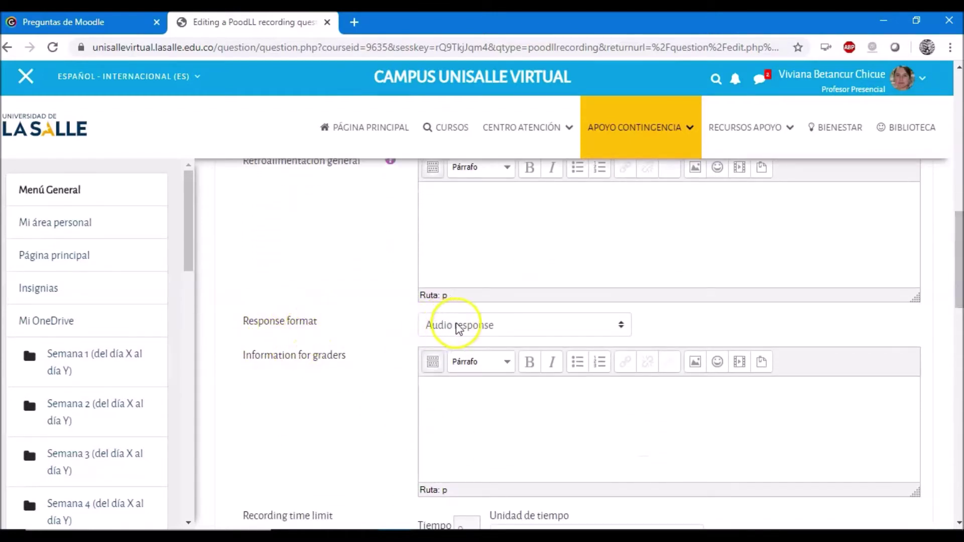
click(522, 327)
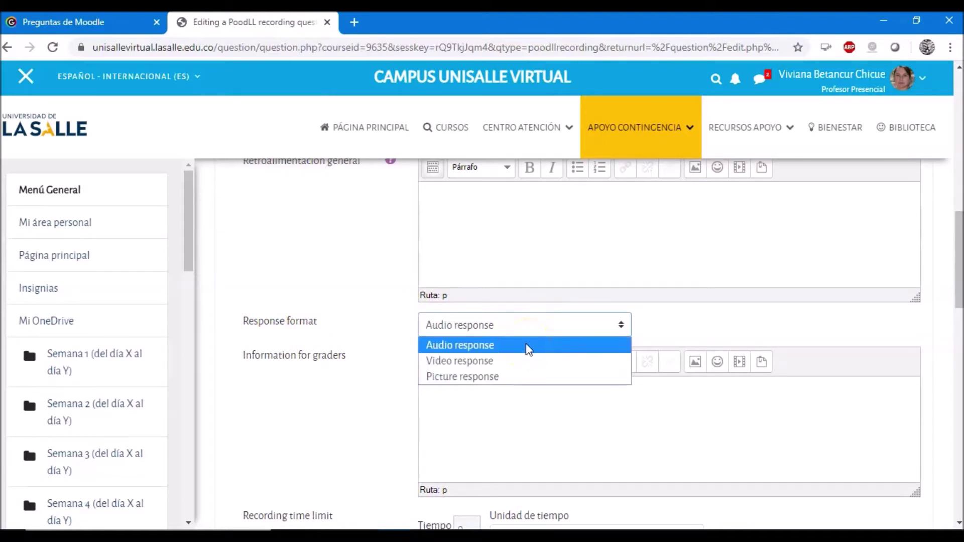
click(520, 378)
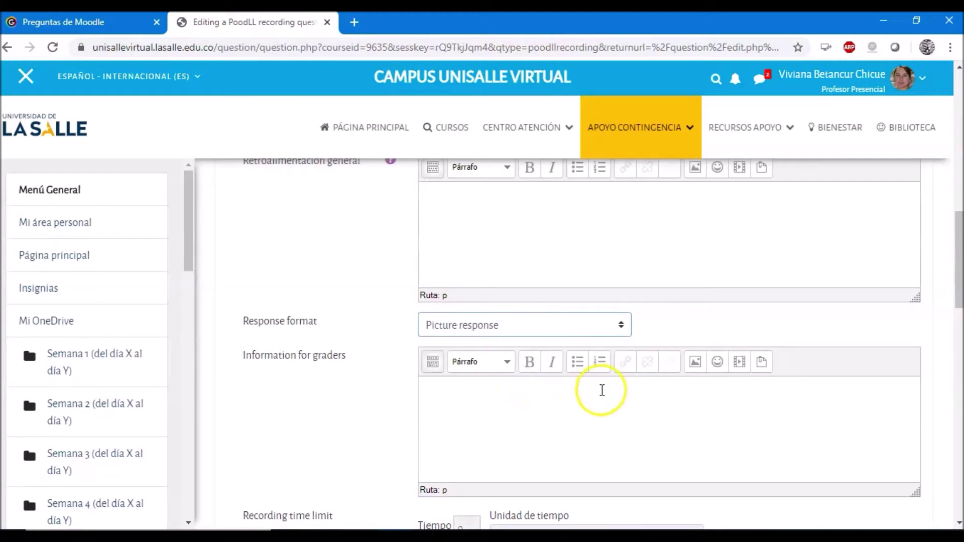
Step: Set the whiteboard size to 600 x 400 and save the question
scroll(602, 387, down, 4)
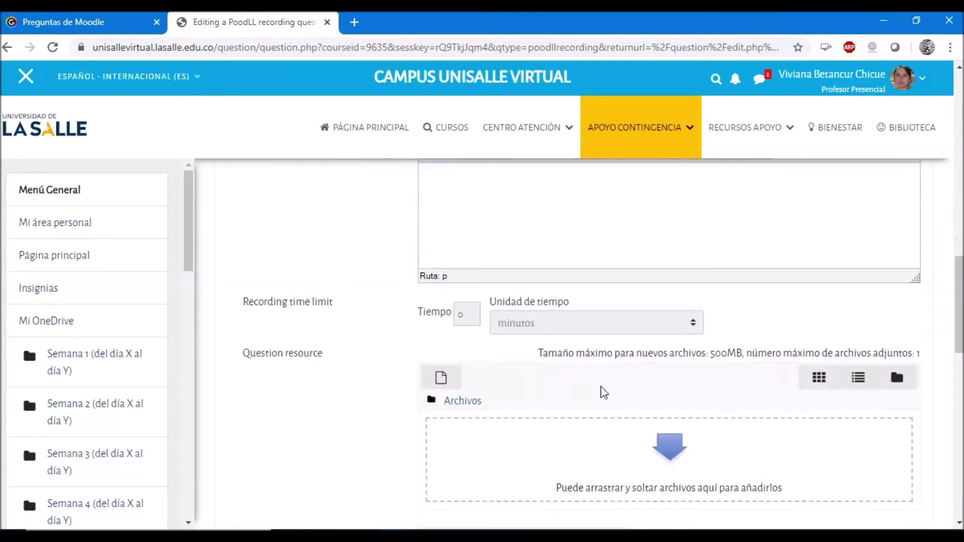
scroll(508, 366, down, 3)
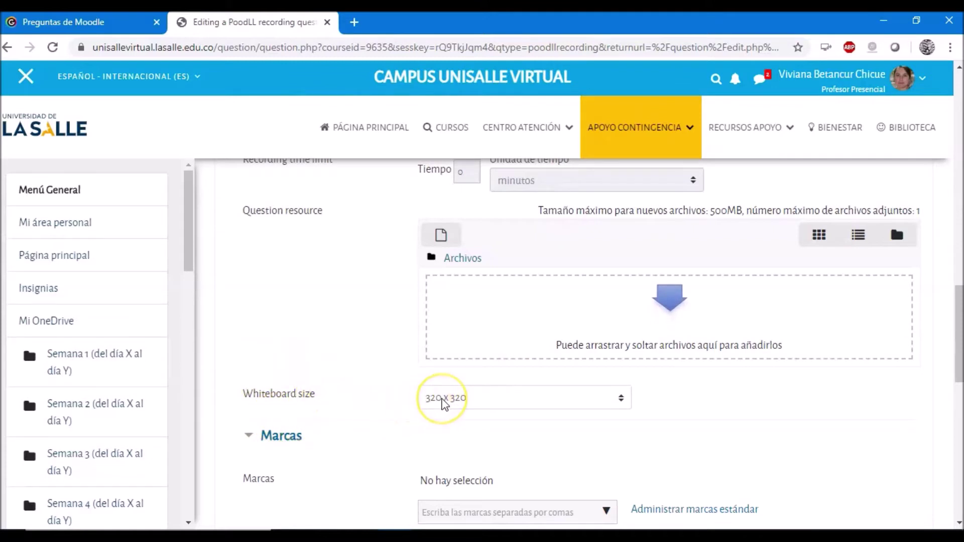
click(444, 404)
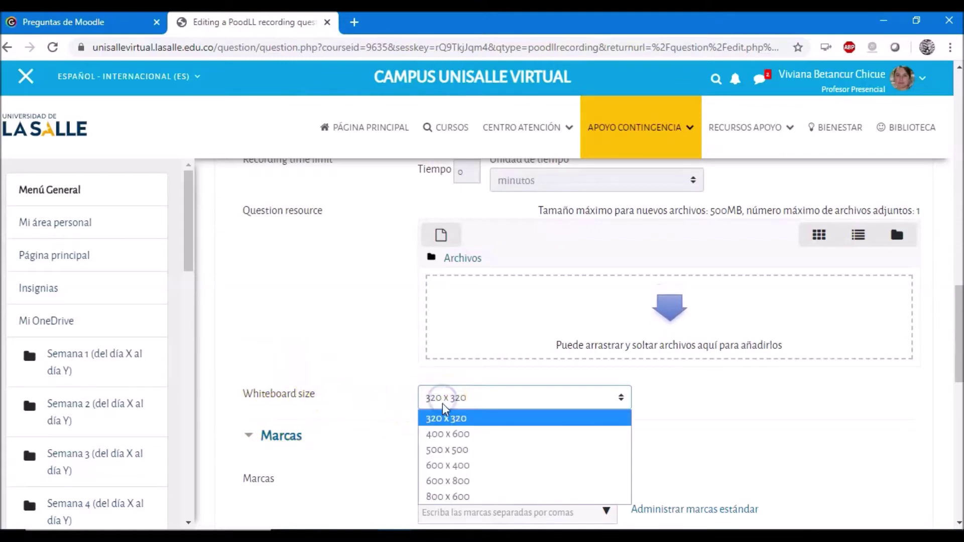
click(454, 465)
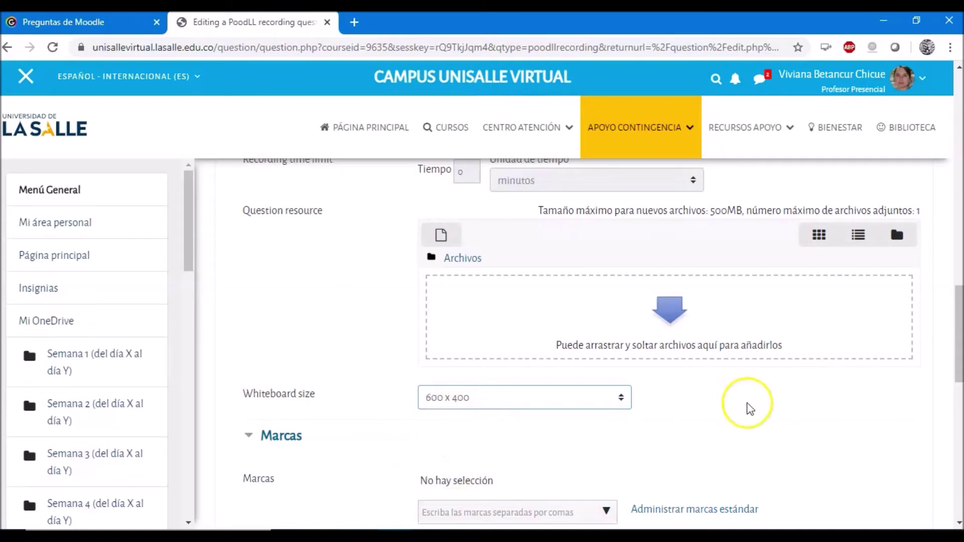
scroll(748, 407, down, 4)
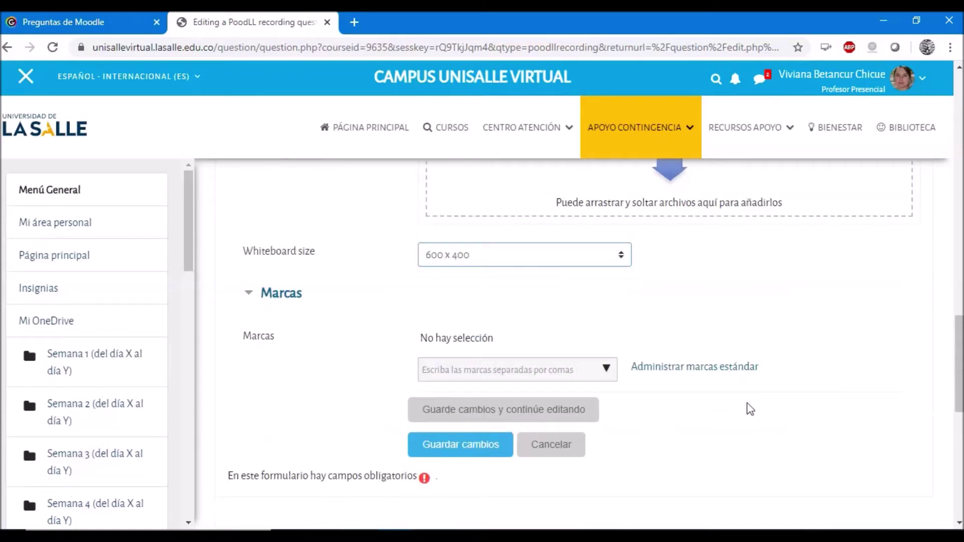
click(477, 376)
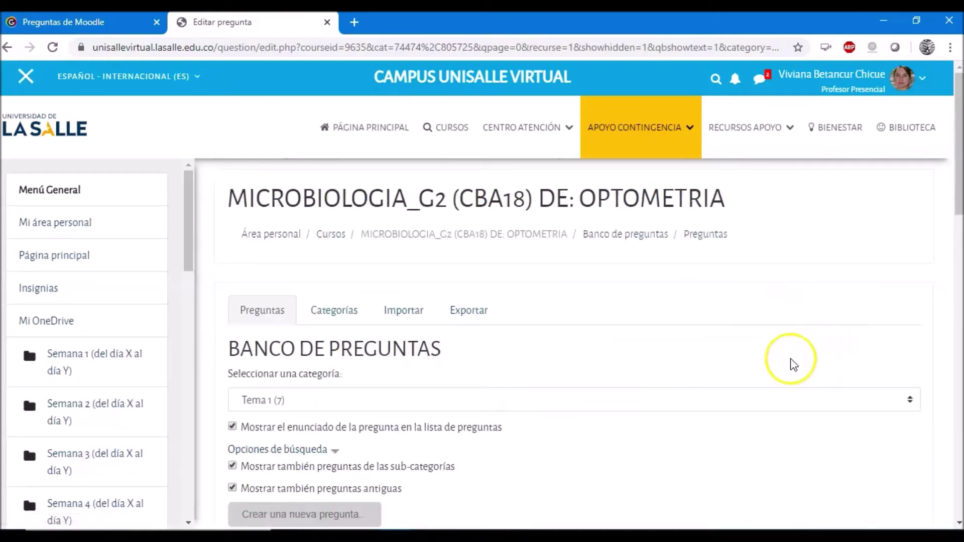
Step: Open a preview of the question "Ejemplo podll" and enlarge its window to show the whole whiteboard
scroll(688, 344, down, 3)
scroll(688, 344, down, 7)
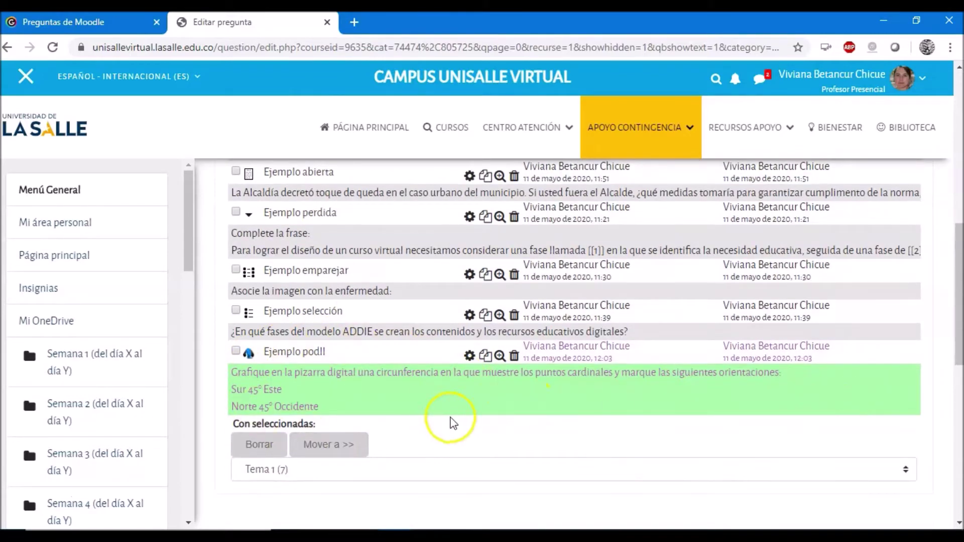
click(499, 356)
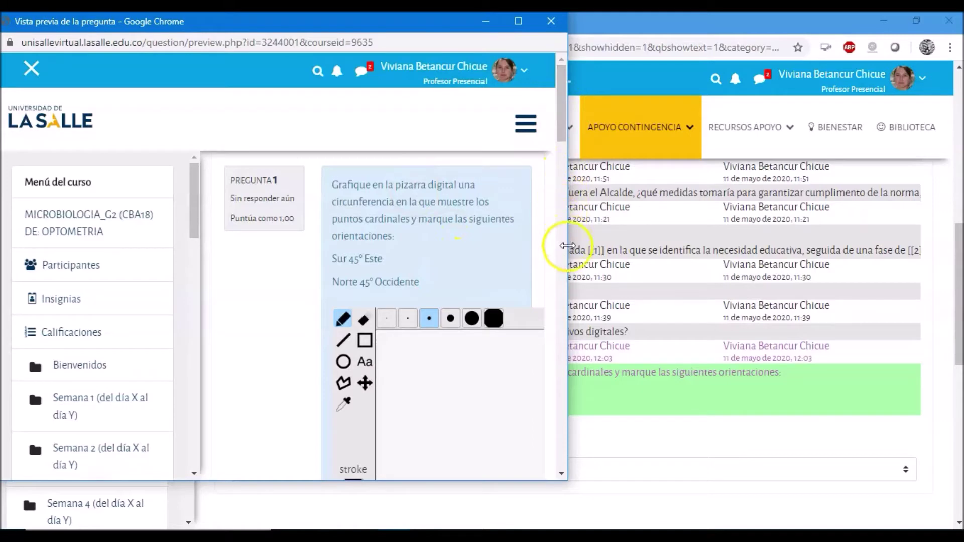
drag(564, 477, 905, 526)
scroll(642, 319, down, 1)
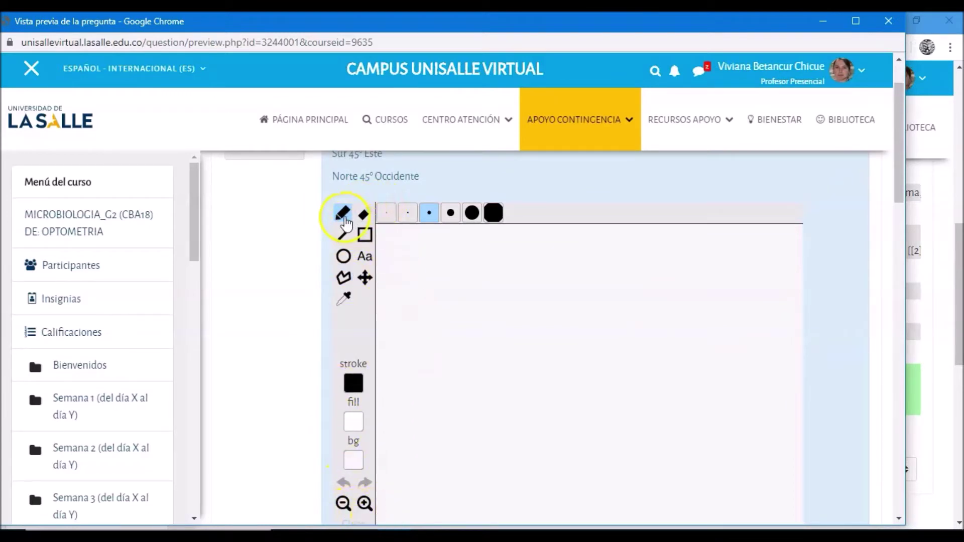
Step: Sketch a freehand circle crossed by vertical and horizontal axes on the whiteboard, and label the axis ends N, O, S and W
mouse_move(610, 268)
mouse_down()
mouse_move(501, 275)
mouse_move(486, 449)
mouse_move(639, 492)
mouse_move(758, 335)
mouse_move(614, 268)
mouse_move(591, 267)
mouse_up()
drag(605, 227, 608, 502)
drag(417, 371, 770, 377)
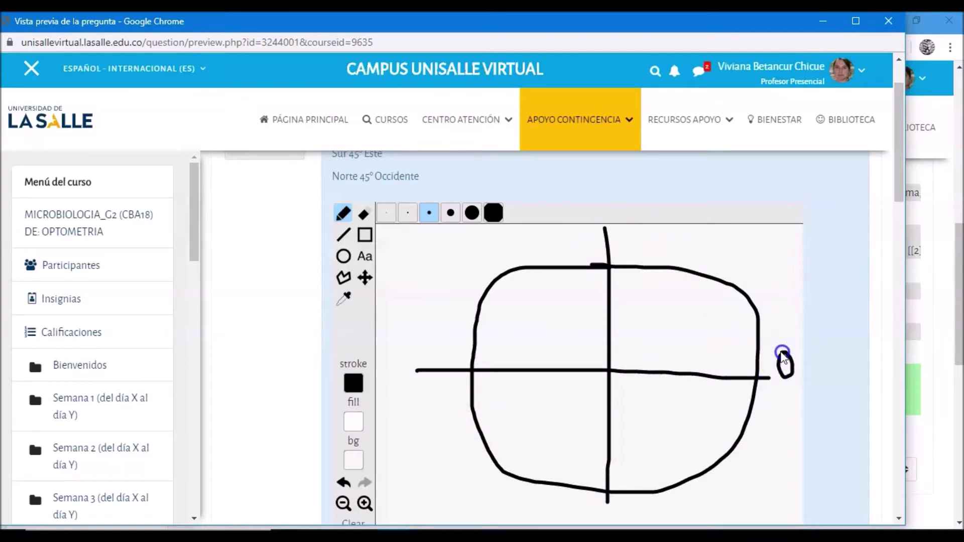
mouse_move(616, 231)
mouse_down()
mouse_move(616, 240)
mouse_move(637, 230)
mouse_up()
drag(613, 500, 594, 520)
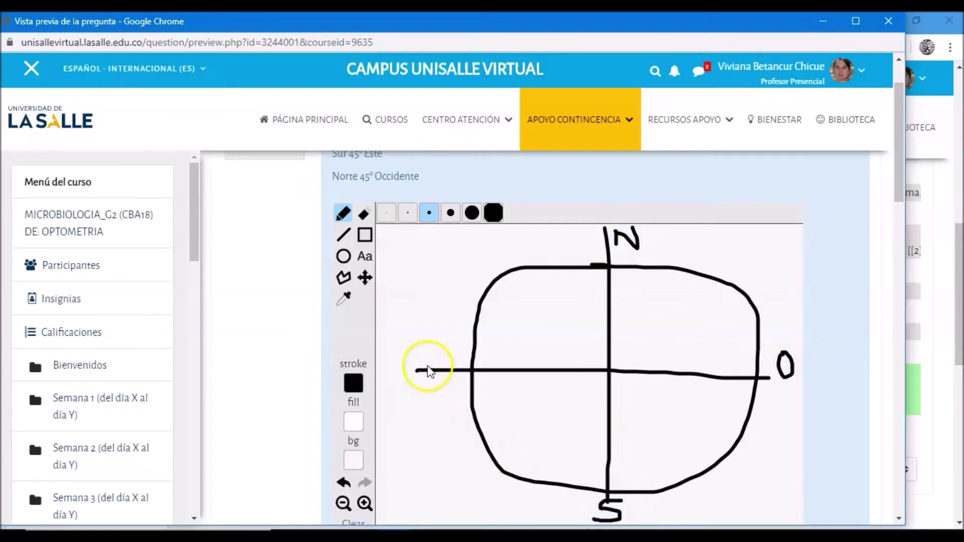
drag(399, 361, 407, 376)
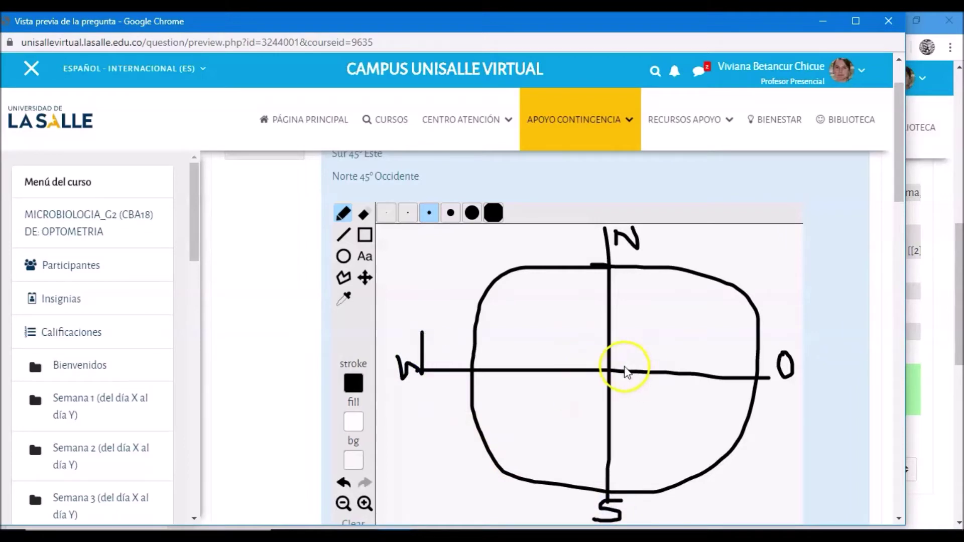
Step: Draw diagonal lines from the centre between N and O and between S and W, ending each in a small circled mark
drag(611, 372, 691, 314)
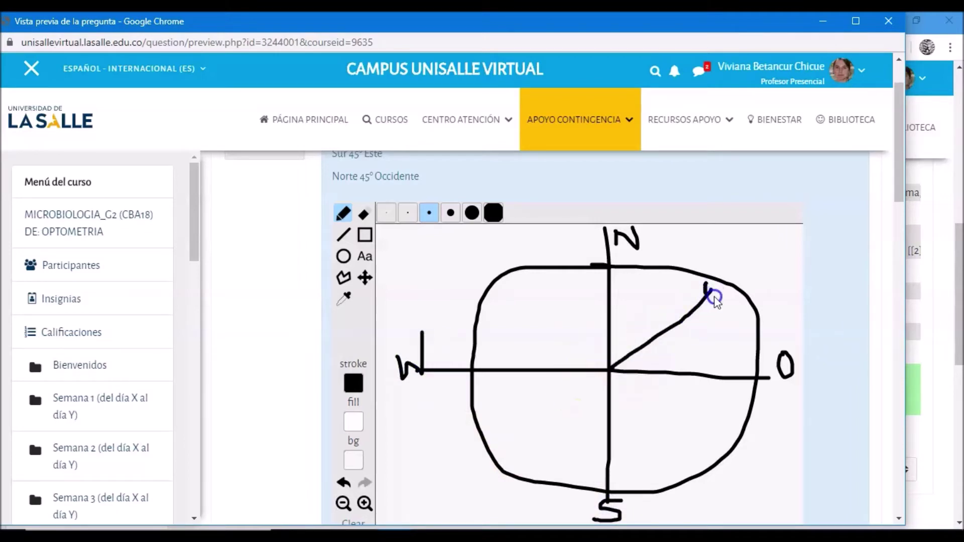
drag(605, 387, 528, 454)
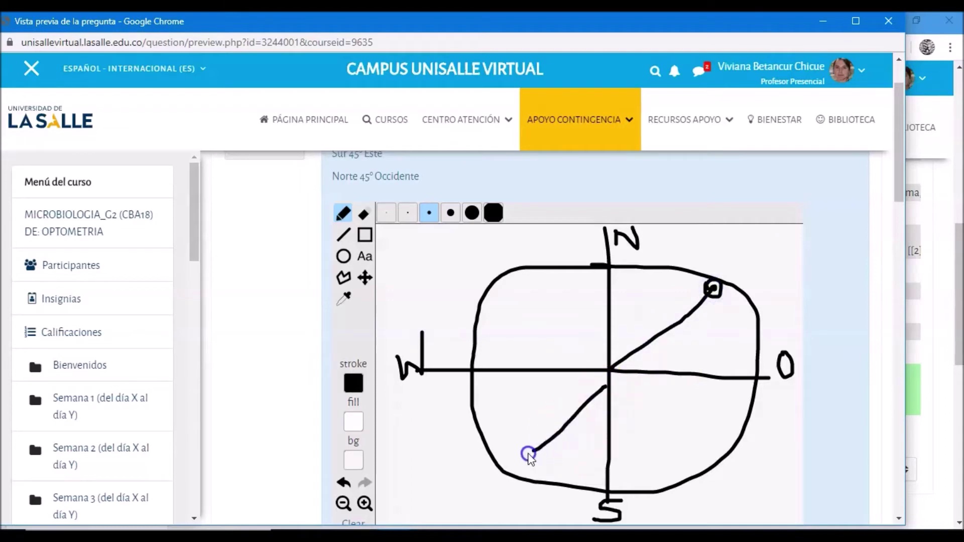
drag(517, 470, 516, 465)
Step: Review the completed whiteboard drawing, its upload status and the question statement in the preview
scroll(738, 327, down, 3)
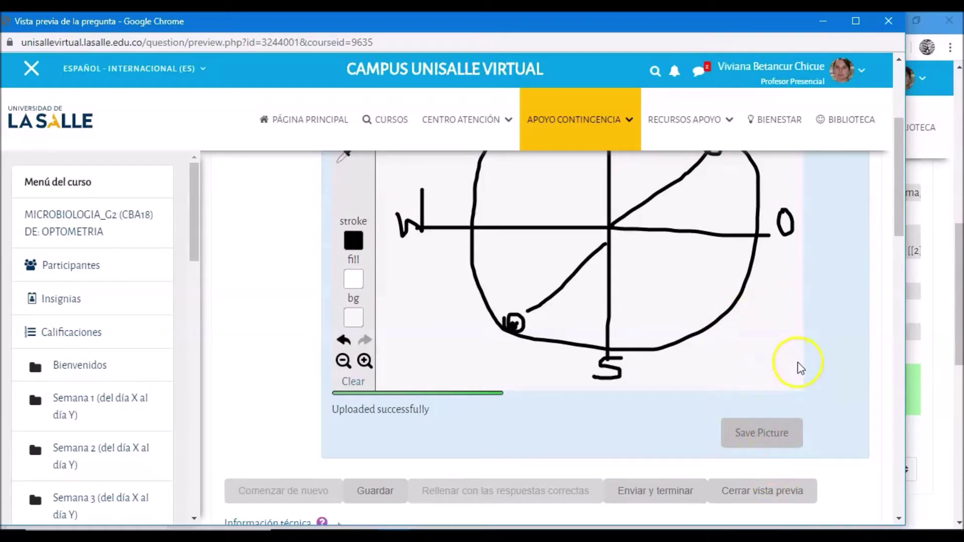
scroll(758, 346, up, 3)
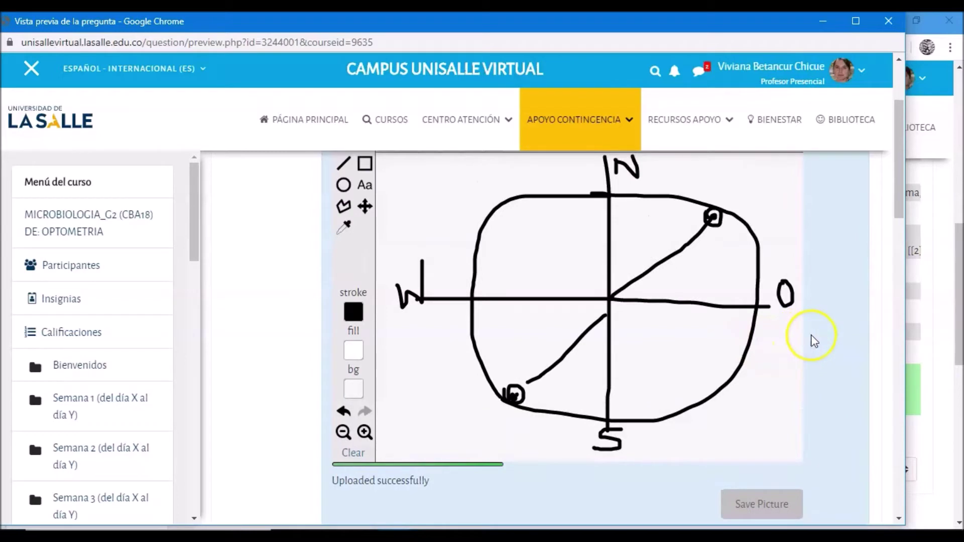
scroll(806, 338, up, 1)
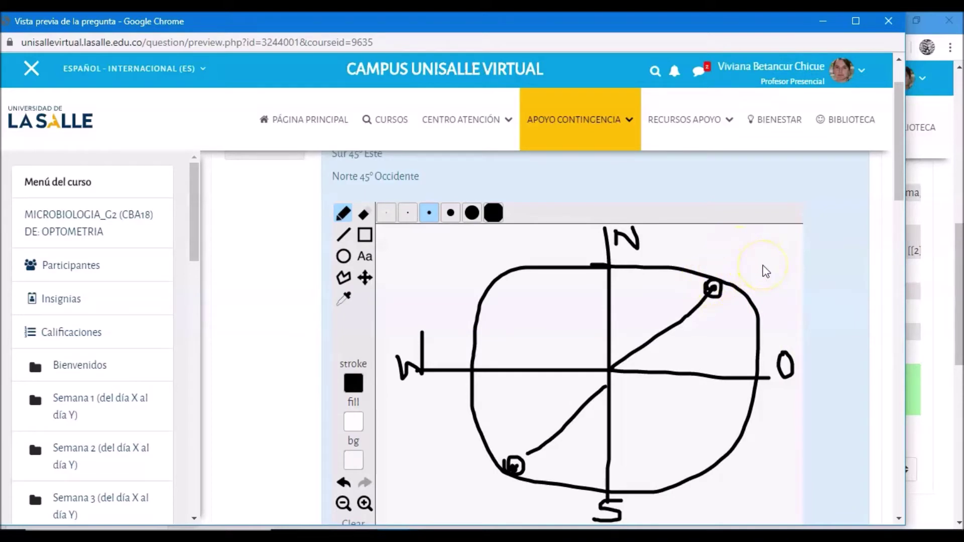
scroll(778, 275, up, 1)
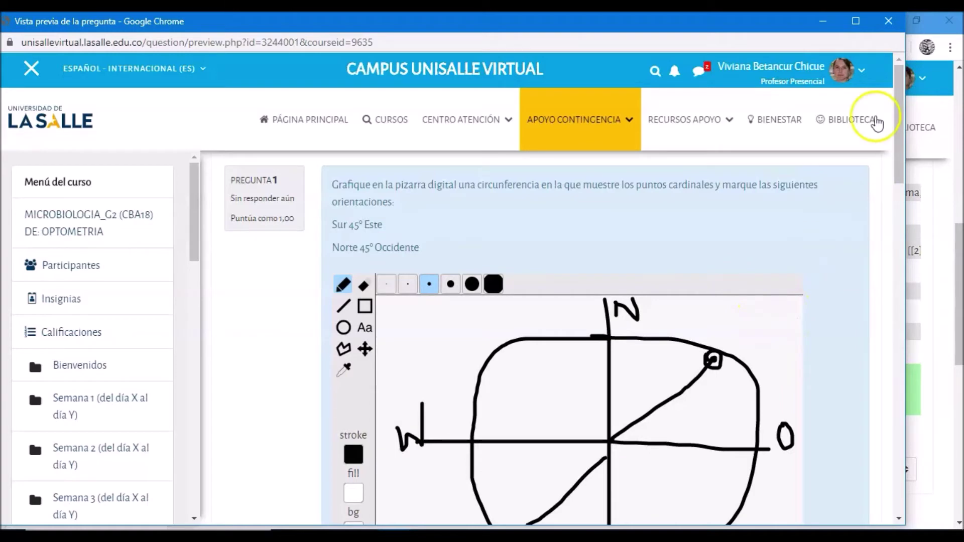
Step: Close the preview, open the question "Ejemplo podll" for editing and set its response format to "Audio response"
click(888, 20)
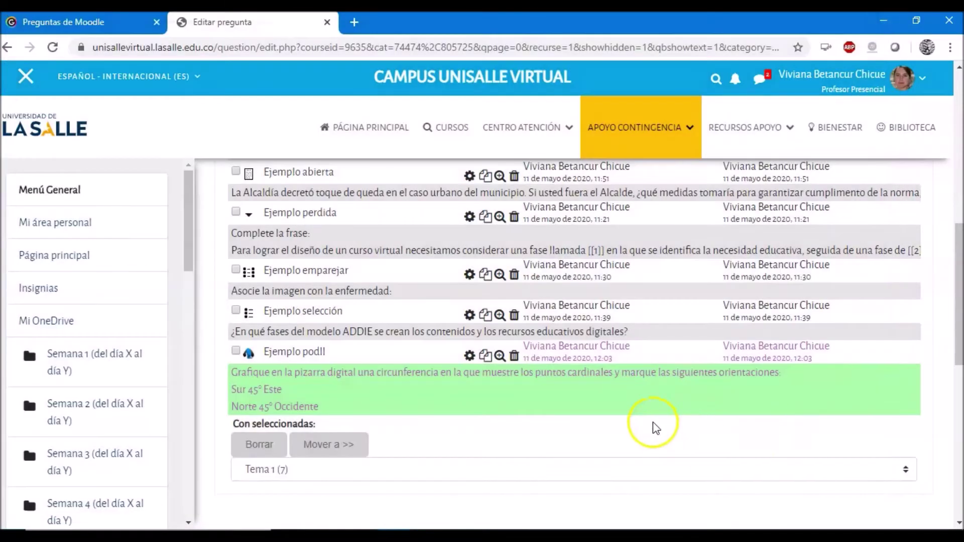
click(469, 357)
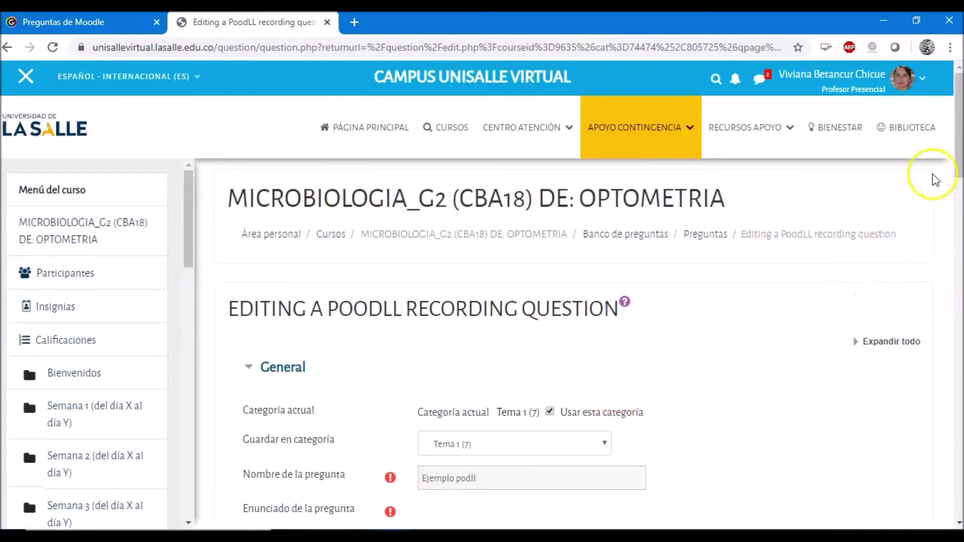
drag(959, 123, 959, 246)
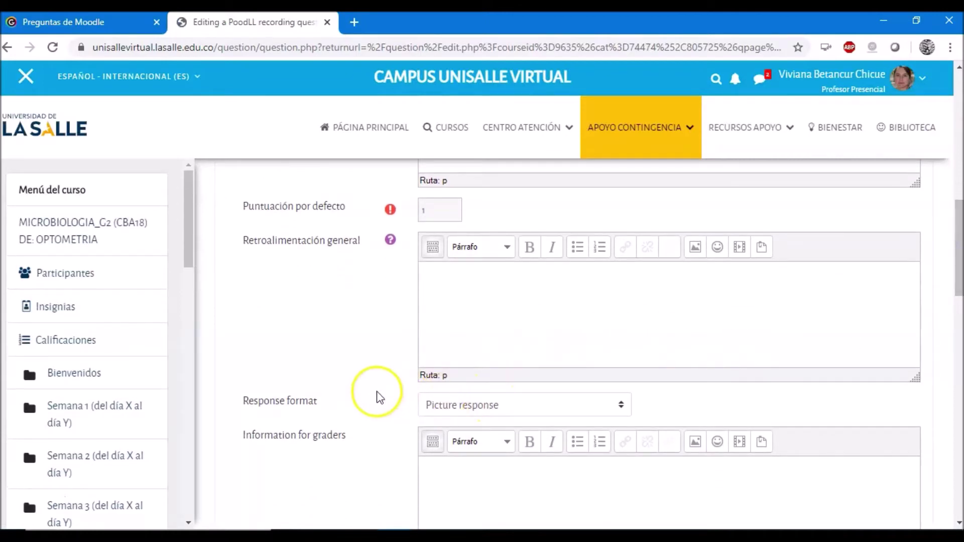
scroll(362, 376, down, 2)
click(463, 337)
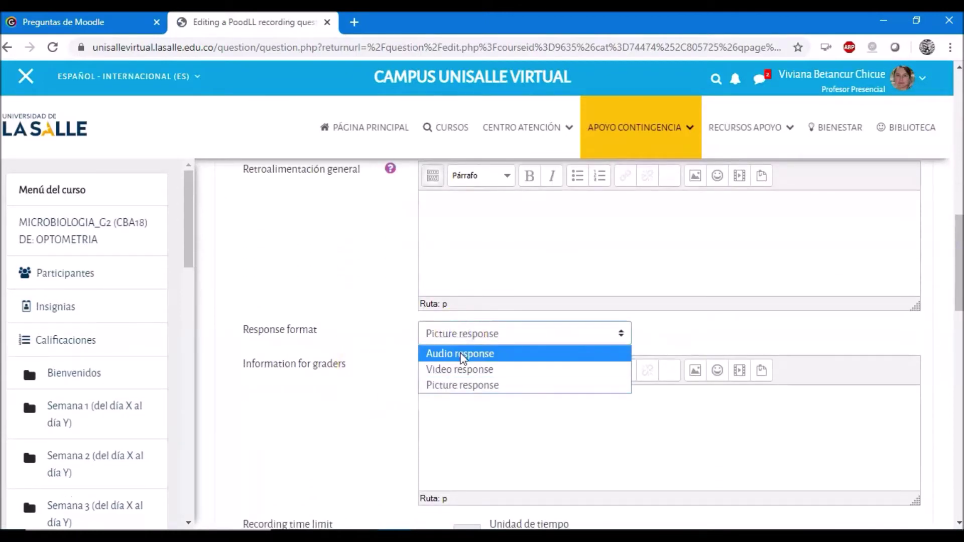
click(458, 353)
Step: Set the audio response's recording time limit to 1 minute and save the question
scroll(720, 381, down, 5)
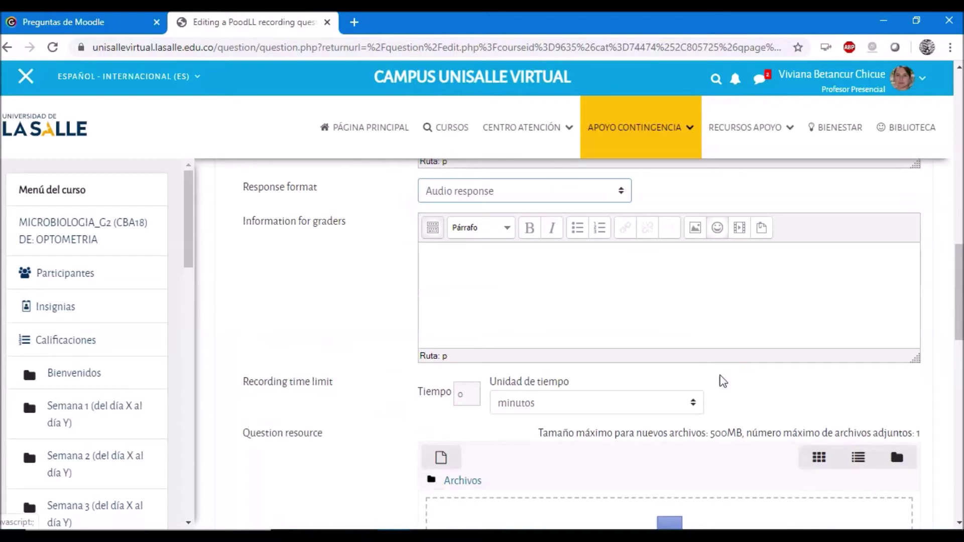
click(467, 324)
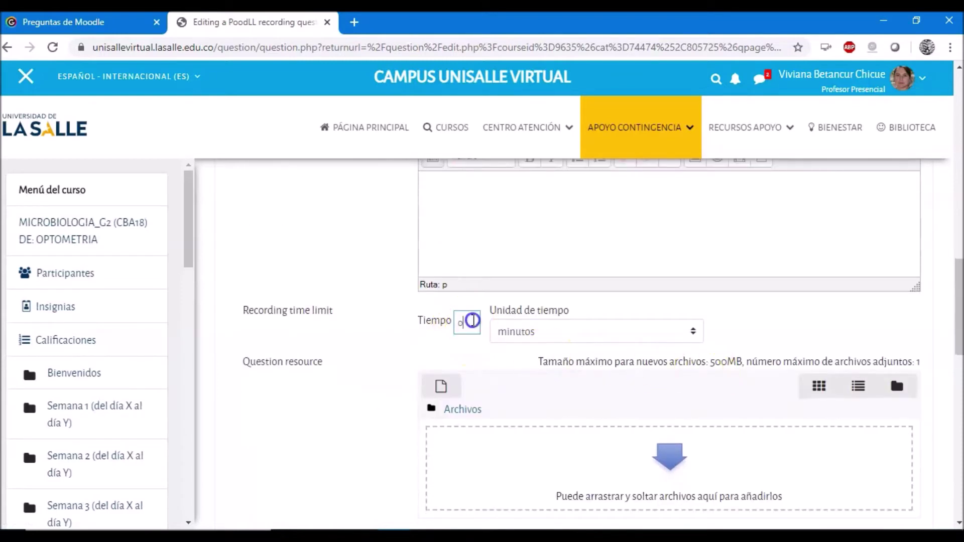
double_click(467, 324)
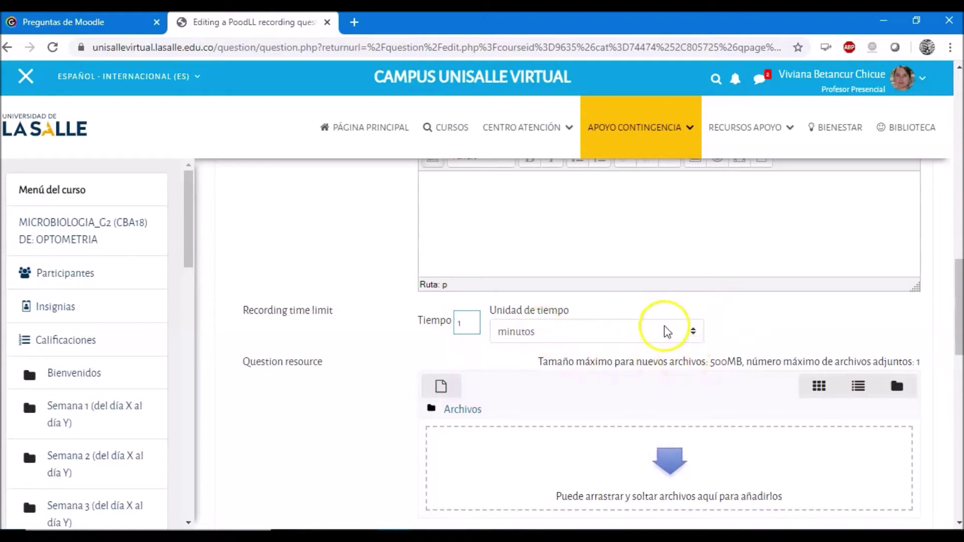
click(653, 331)
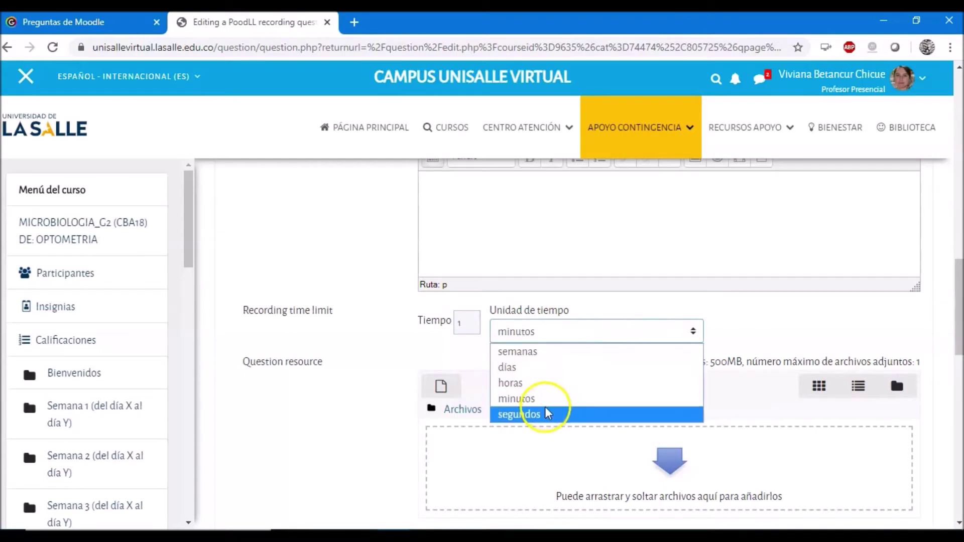
click(532, 402)
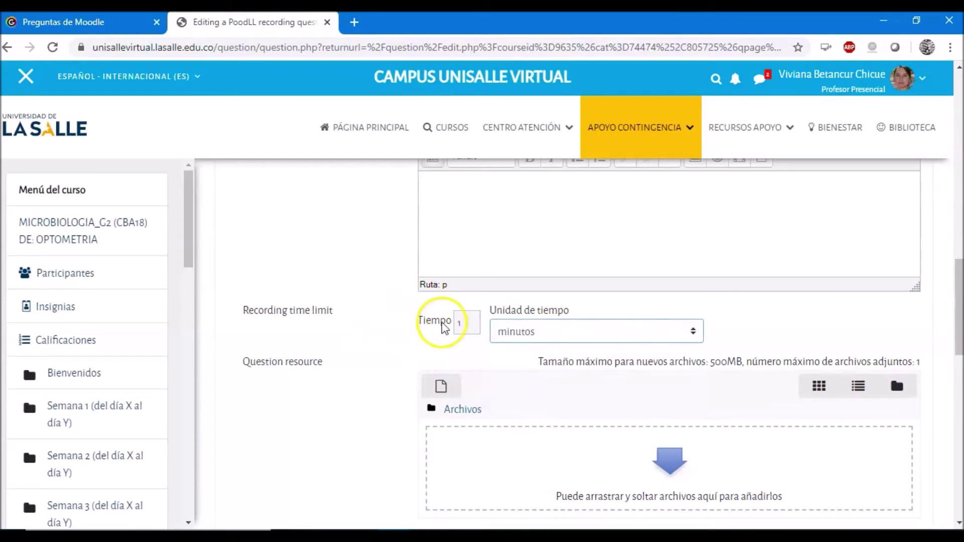
drag(959, 288, 959, 345)
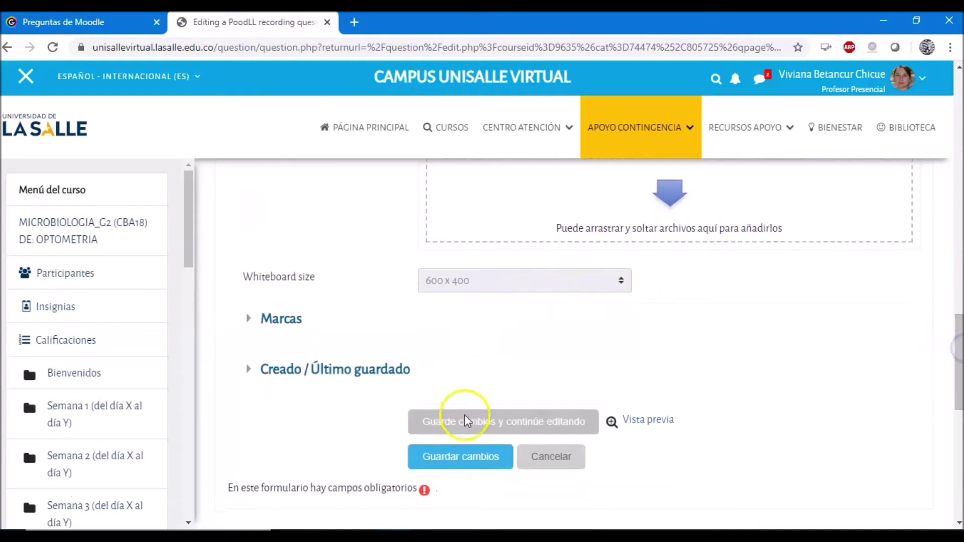
click(458, 459)
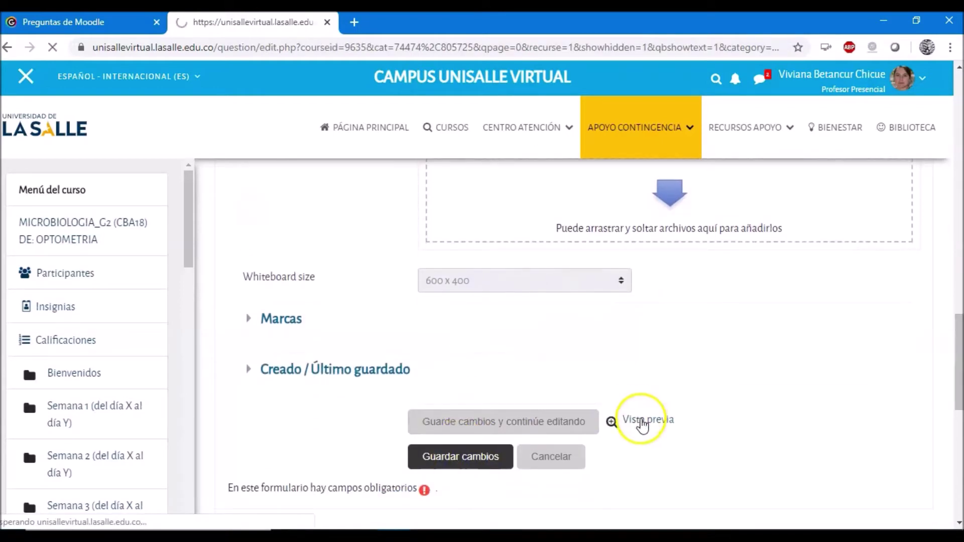
Step: Preview the question "Ejemplo podll", dismiss the microphone access error, examine the audio recorder and close the preview
scroll(662, 408, down, 3)
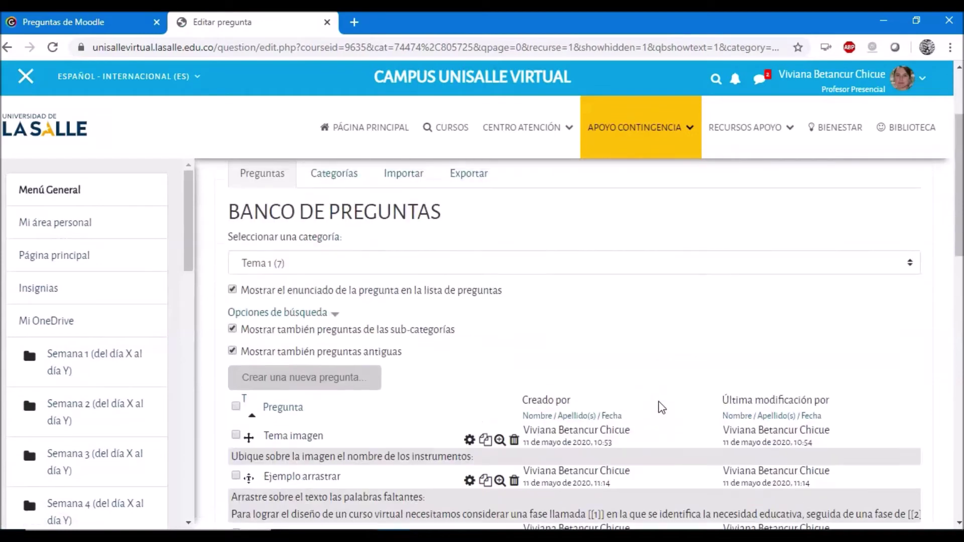
scroll(956, 281, down, 2)
scroll(958, 254, down, 5)
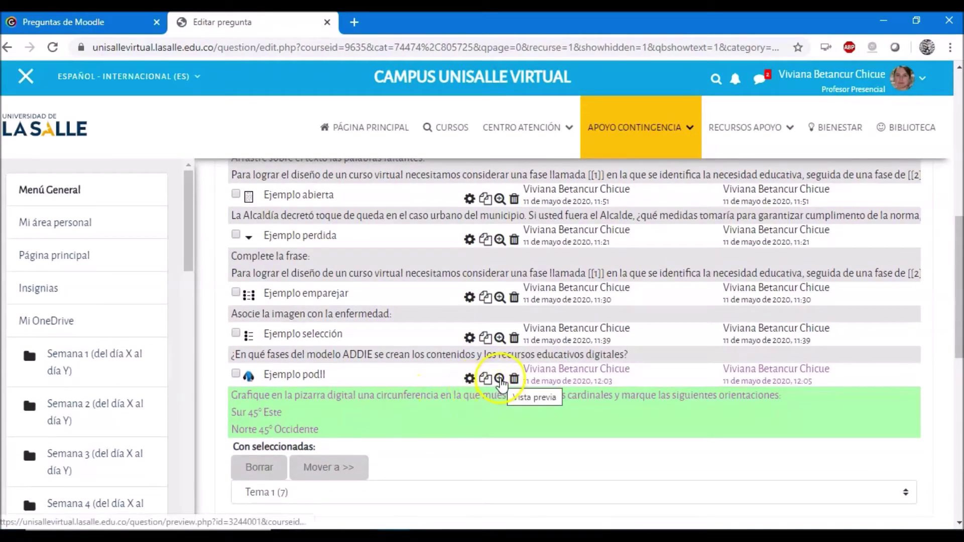
click(498, 380)
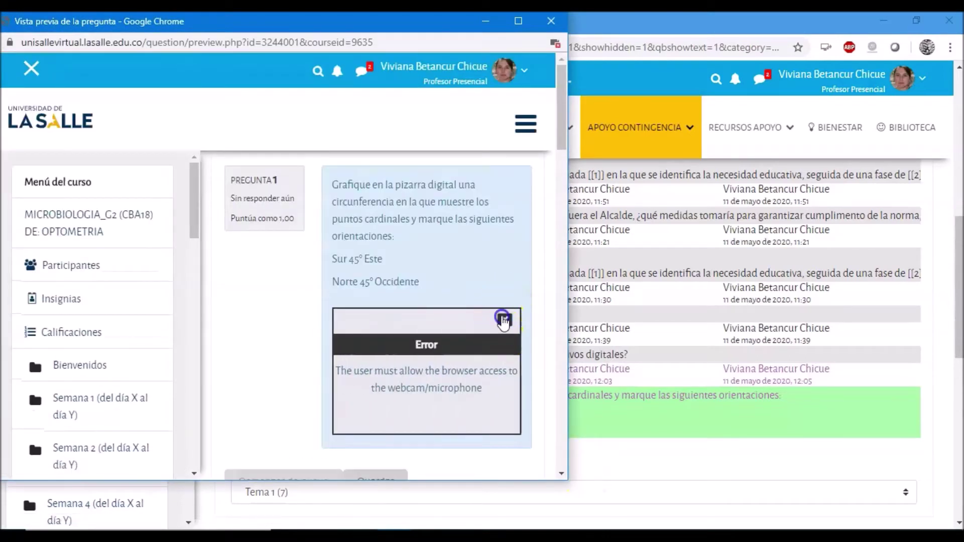
click(503, 319)
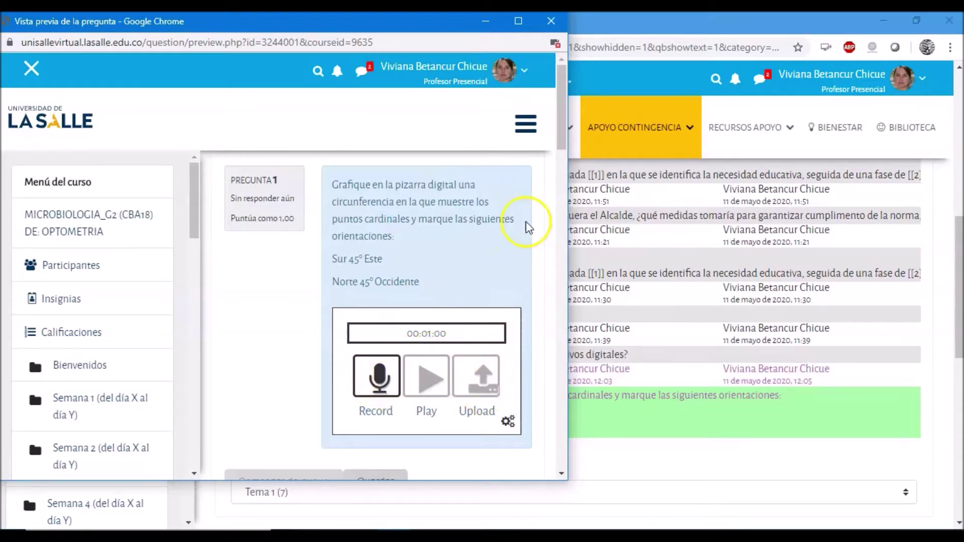
click(552, 23)
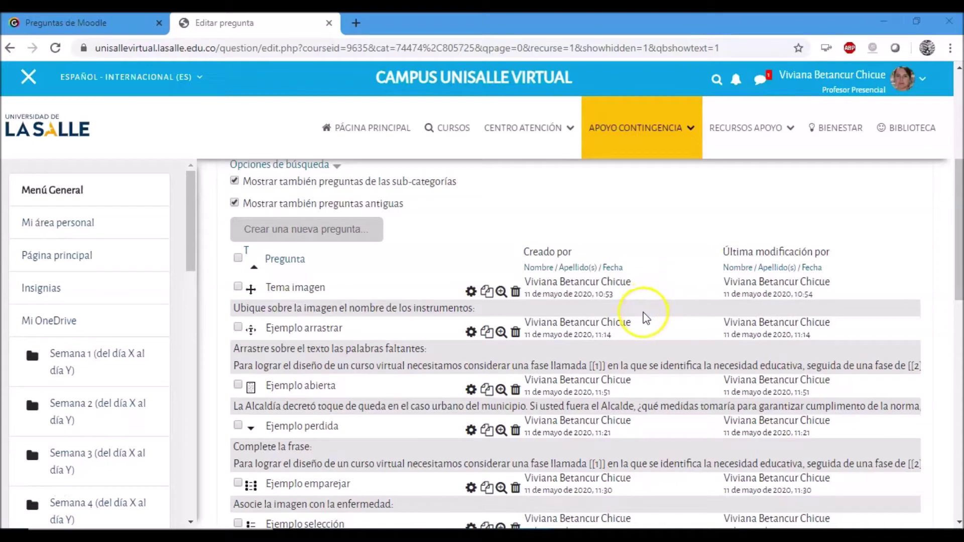
Step: Create a new question of the type "Respuestas anidadas (Cloze)" in the question bank
click(301, 235)
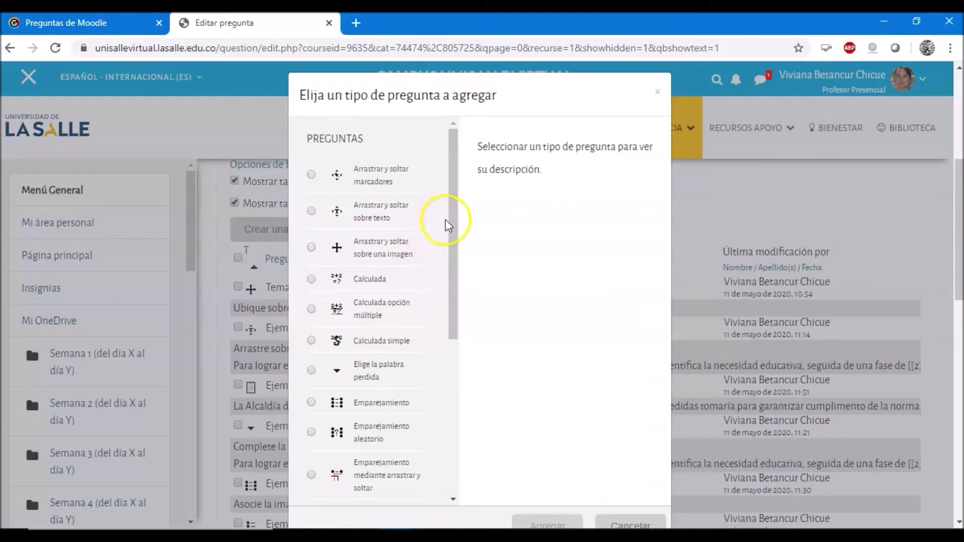
click(449, 211)
drag(448, 212, 449, 347)
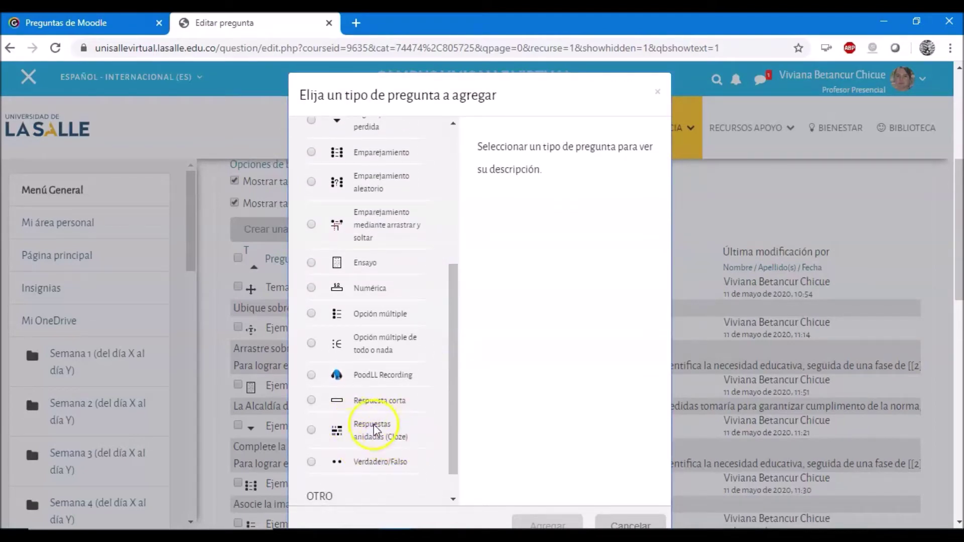
click(311, 431)
scroll(592, 394, down, 2)
scroll(593, 394, down, 1)
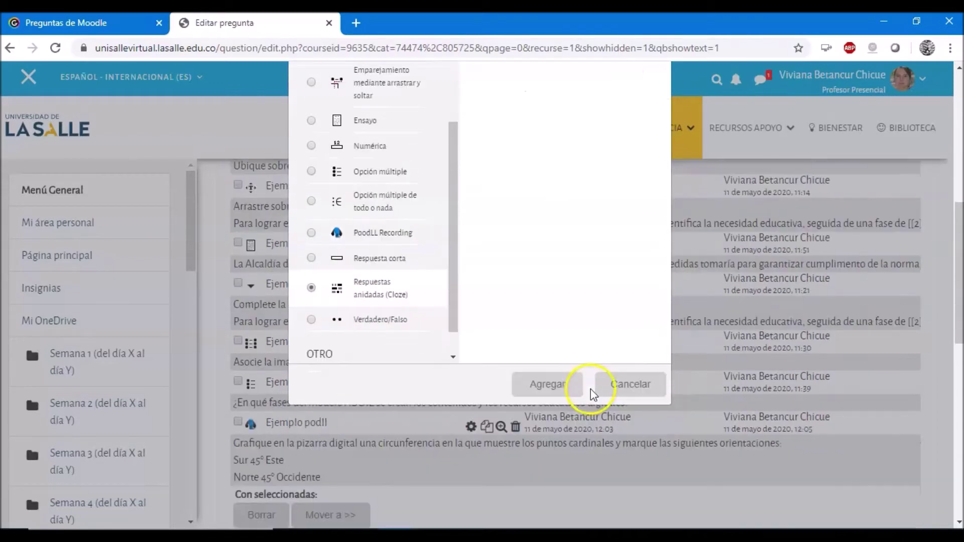
click(548, 385)
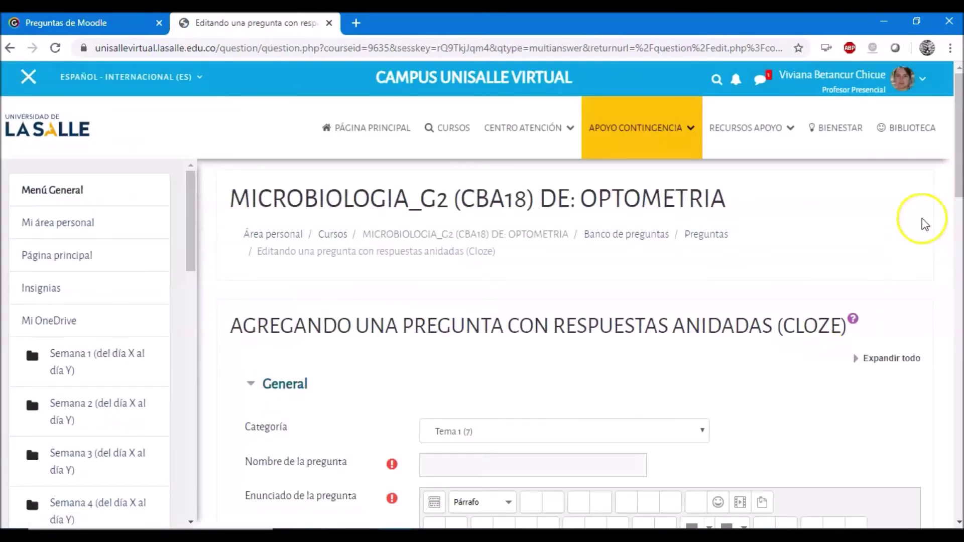
Step: Name the new question "Ejemplo cloze"
drag(958, 150, 959, 162)
scroll(959, 162, down, 3)
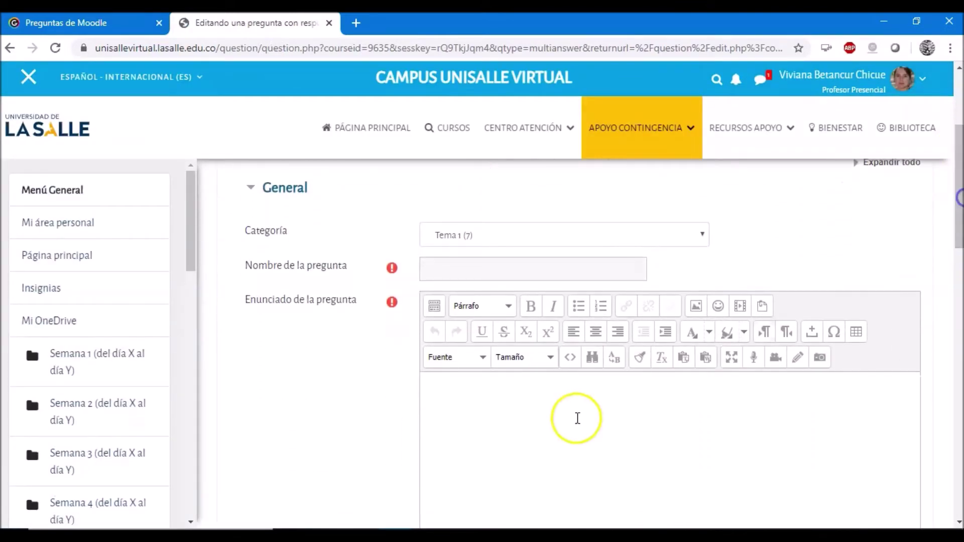
click(449, 275)
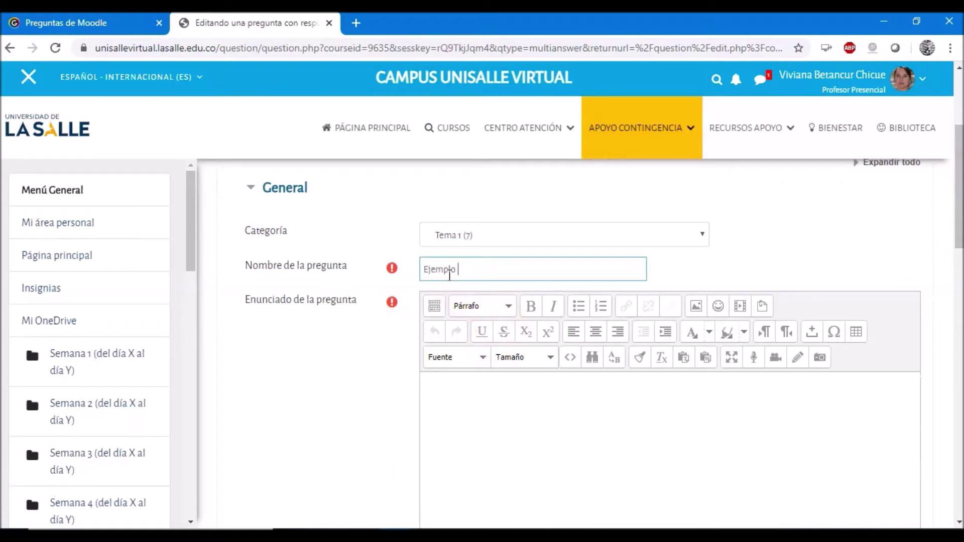
text(Ejemplo cloze)
Step: Paste the prepared text with "Ejemplo 1", "Ejemplo 2" and their Cloze codes into the question statement
click(494, 420)
scroll(495, 422, down, 1)
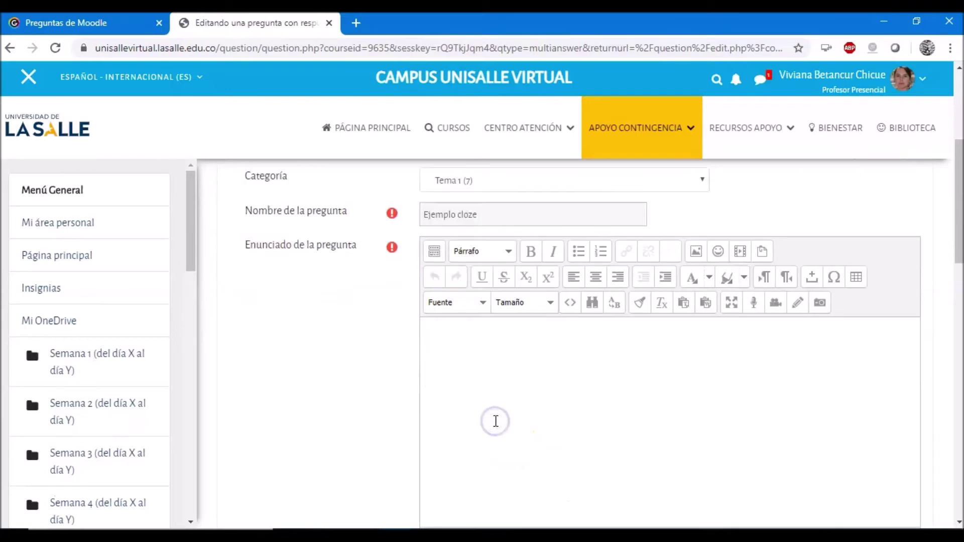
click(448, 321)
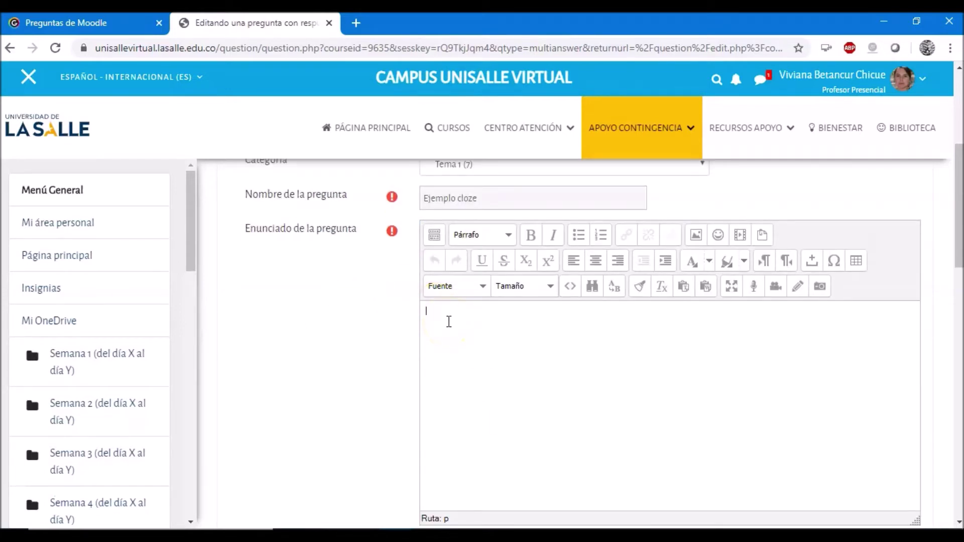
key(ctrl+v)
click(913, 420)
drag(913, 421, 913, 362)
Step: Examine the verb-conjugation text of "Ejemplo 1", its infinitives in parentheses, its bold answers and the SHORTANSWER code
click(440, 316)
drag(426, 311, 477, 309)
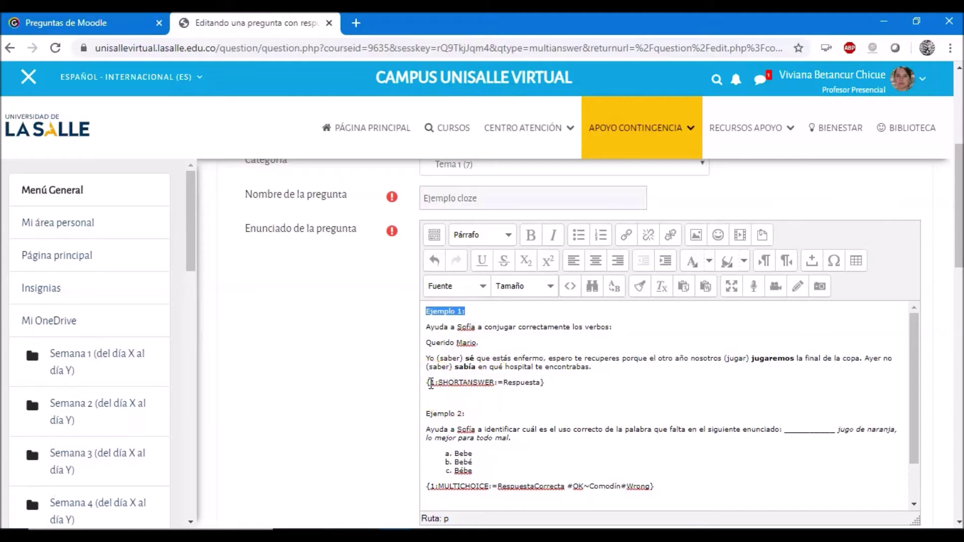
click(482, 388)
click(474, 313)
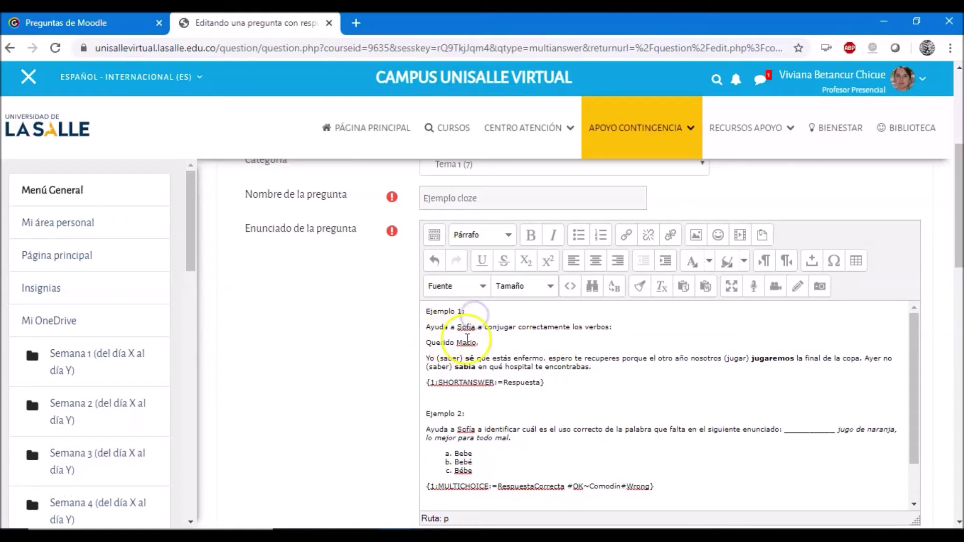
click(624, 323)
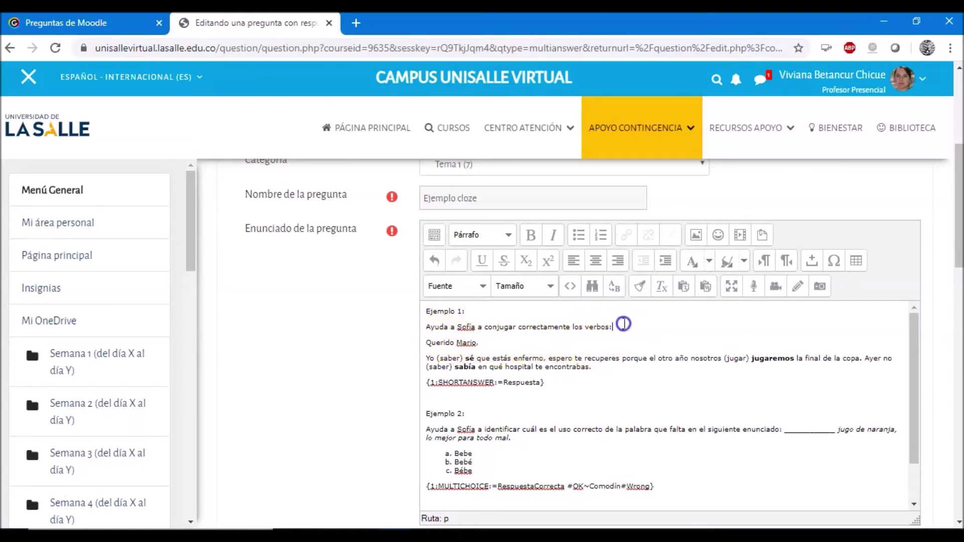
drag(430, 359, 596, 368)
click(598, 370)
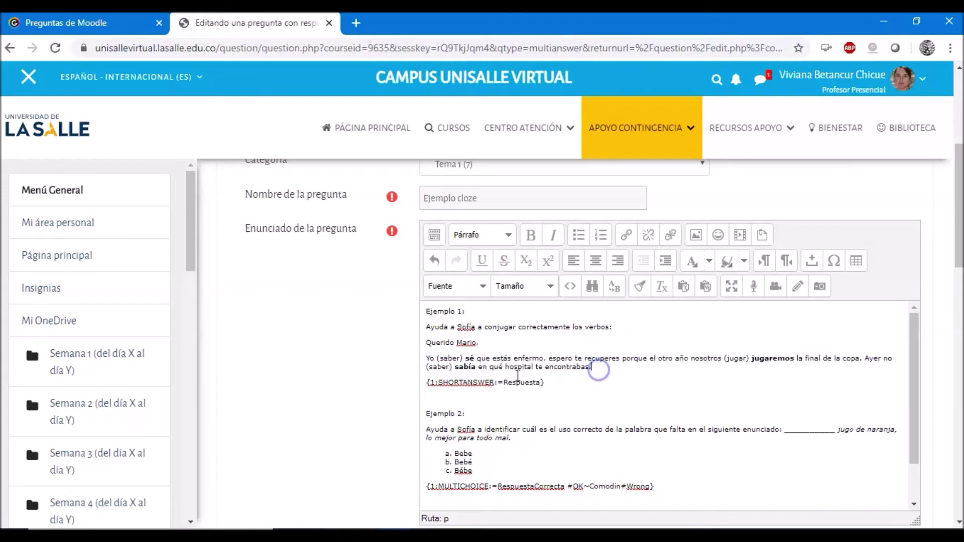
click(467, 360)
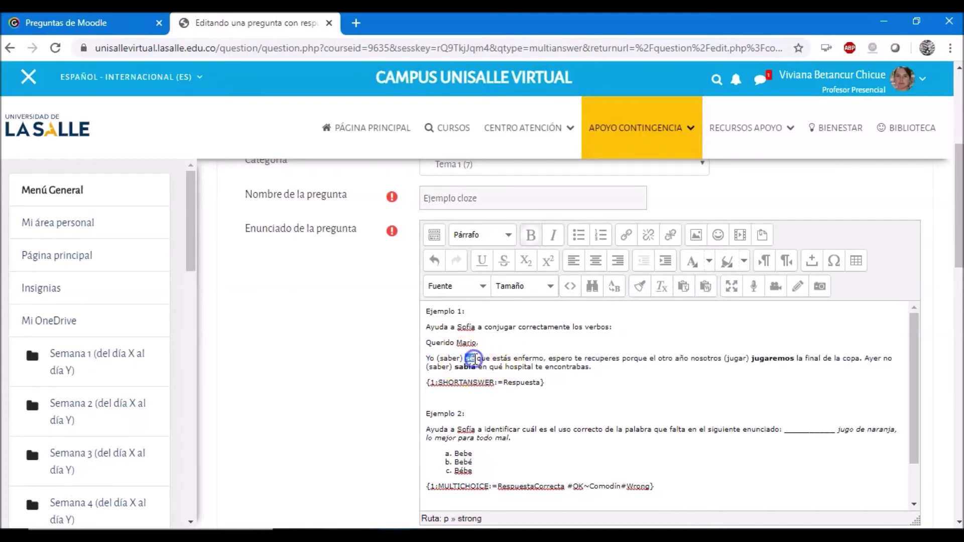
click(441, 360)
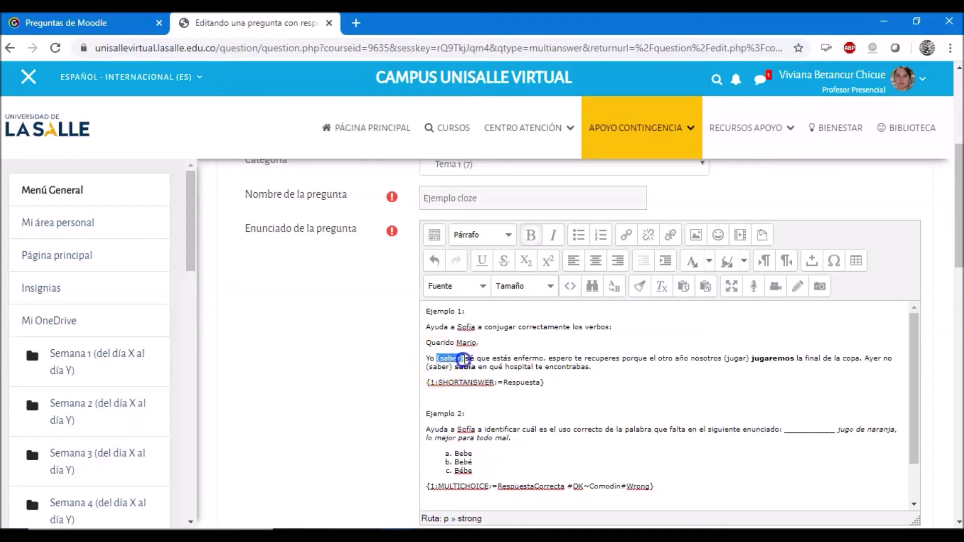
click(597, 360)
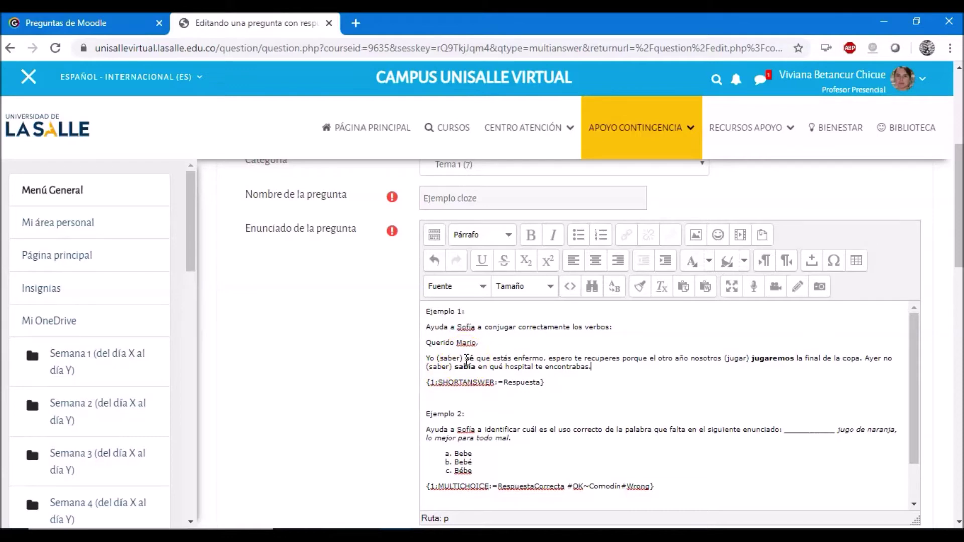
Step: Insert a copy of the SHORTANSWER code before the bold "sé" in Ejemplo 1 and set its answer to "sé"
drag(426, 382, 552, 382)
key(ctrl+c)
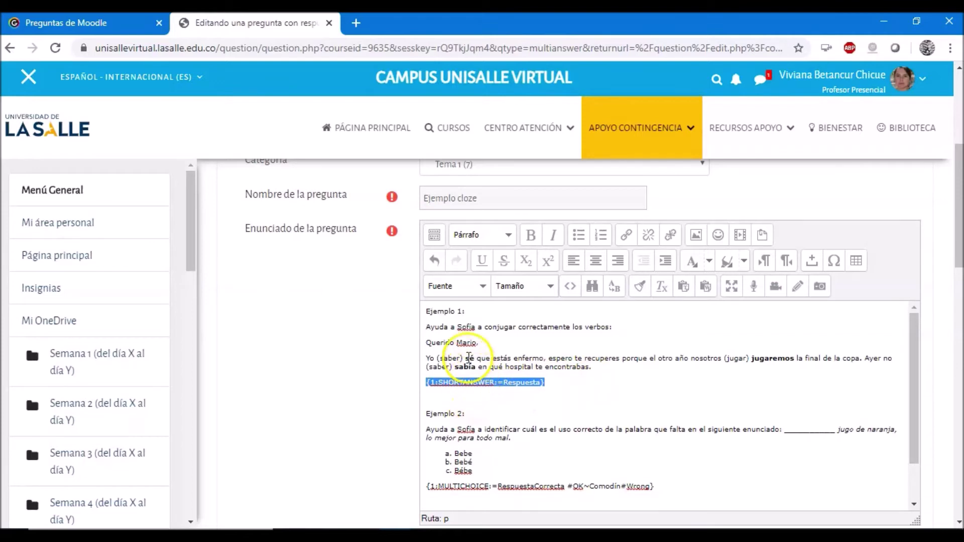
click(466, 358)
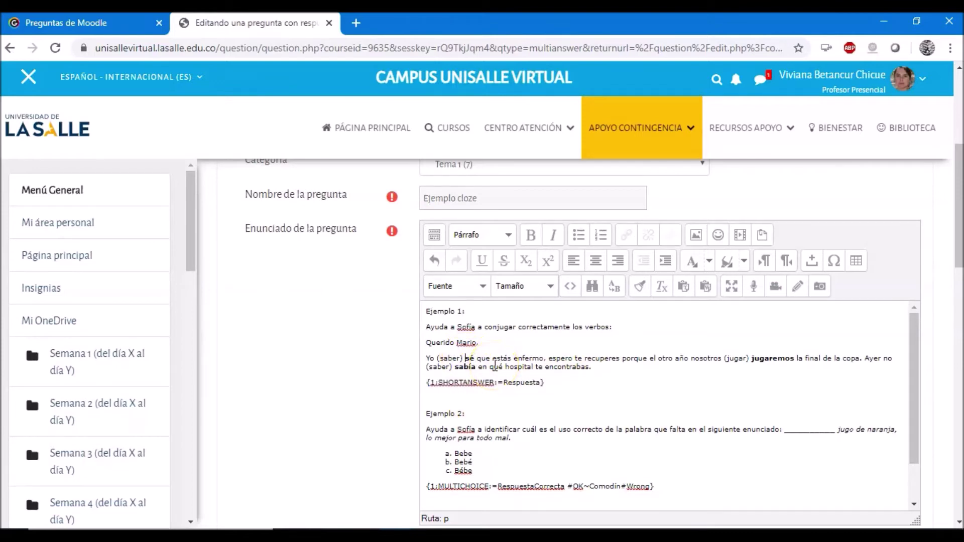
key(ctrl+v)
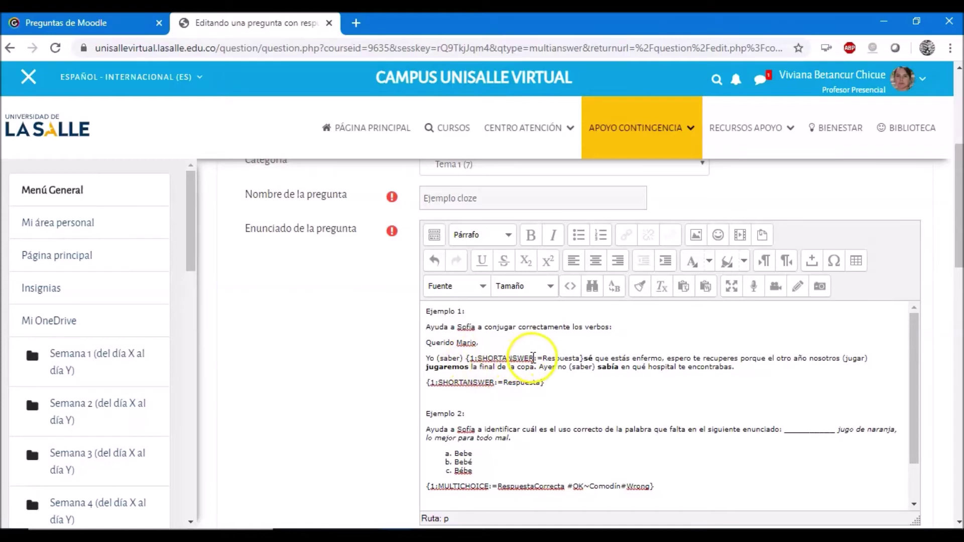
click(543, 358)
drag(543, 358, 583, 358)
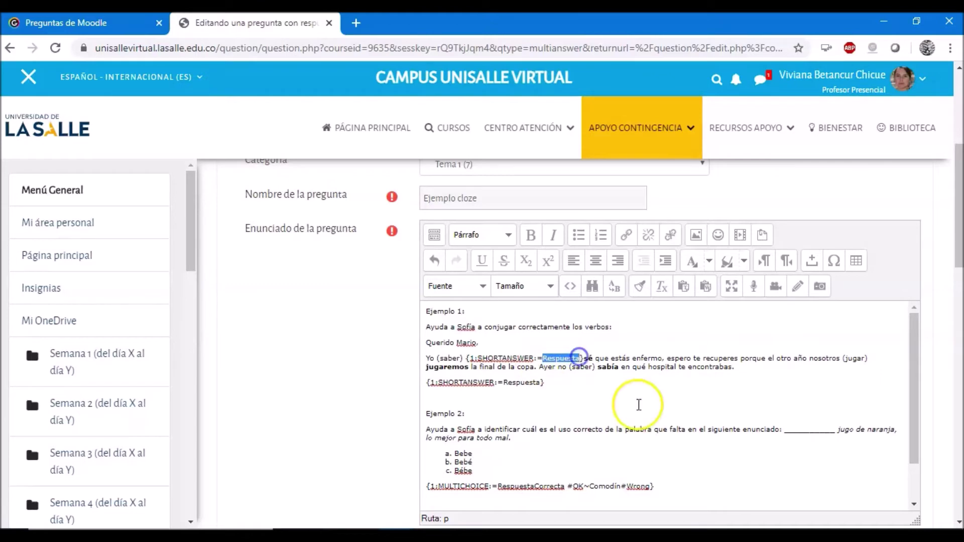
text(se)
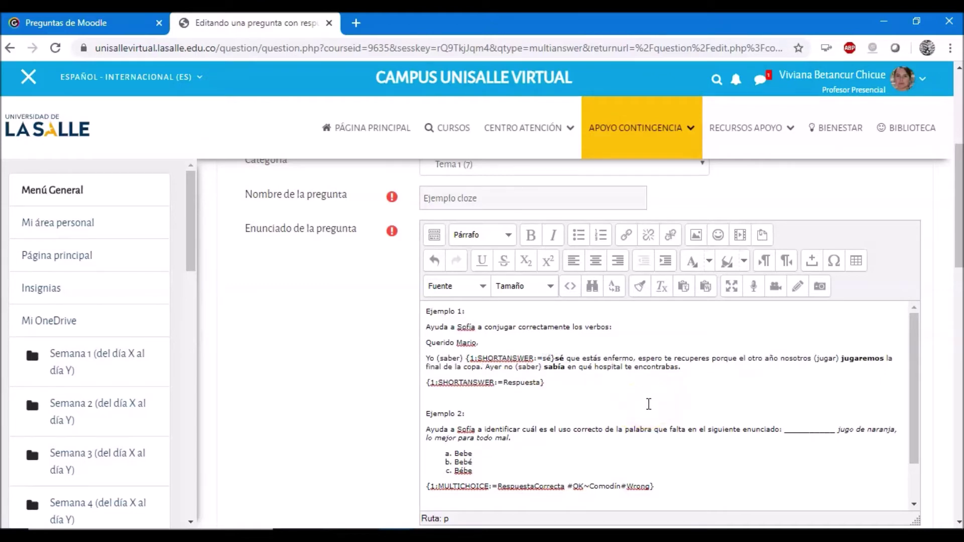
Step: Delete the bold "sé" that follows the first inserted SHORTANSWER code in Ejemplo 1
click(563, 357)
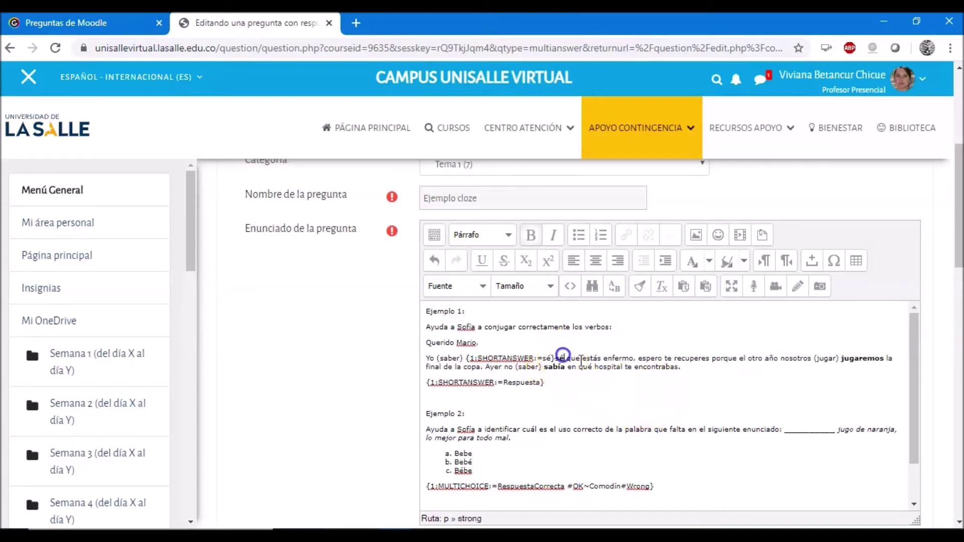
key(BackSpace)
key(BackSpace)
click(664, 367)
drag(467, 358, 555, 358)
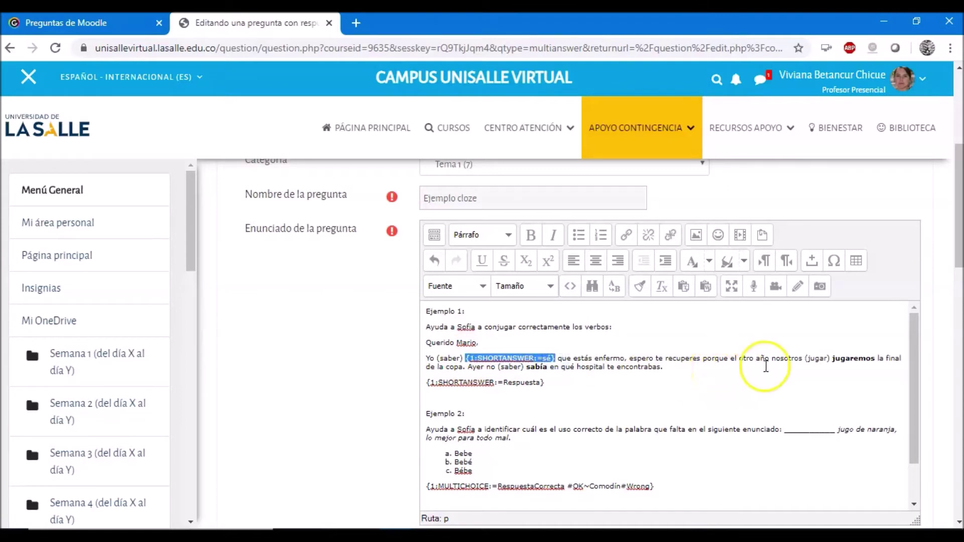
Step: Replace the bold "jugaremos" after "(jugar)" with a copy of the SHORTANSWER code, using "juagaremos" as its answer
click(822, 383)
drag(831, 358, 878, 358)
key(Delete)
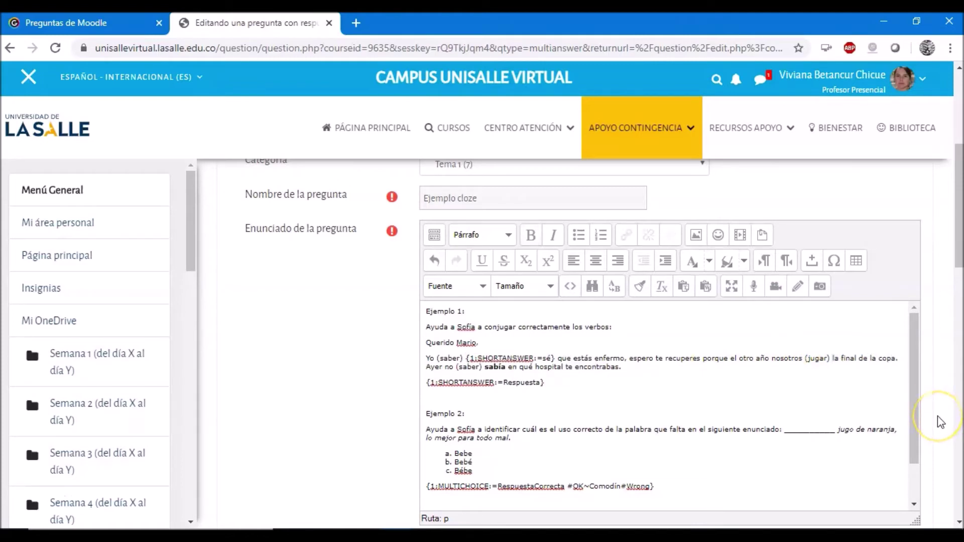
key(ctrl+v)
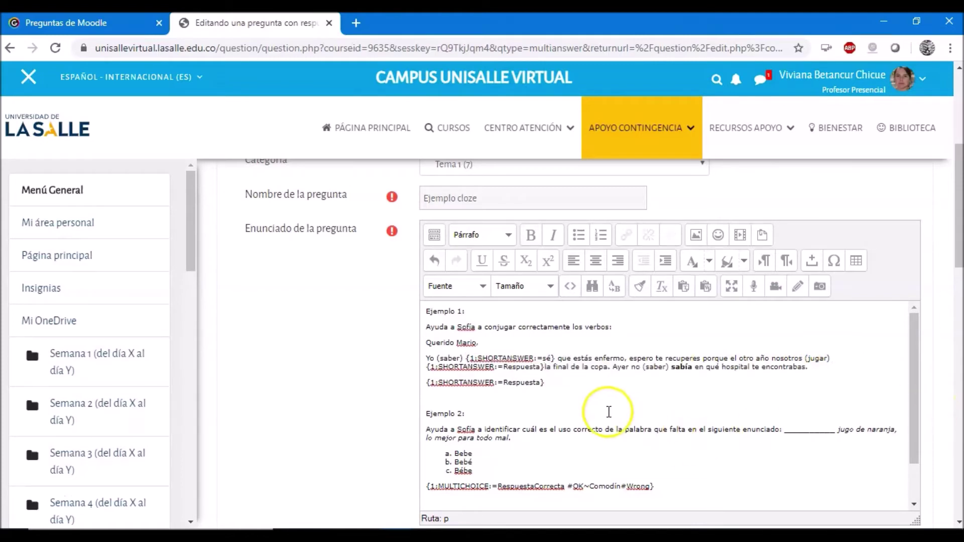
drag(504, 367, 540, 367)
text(juagremo)
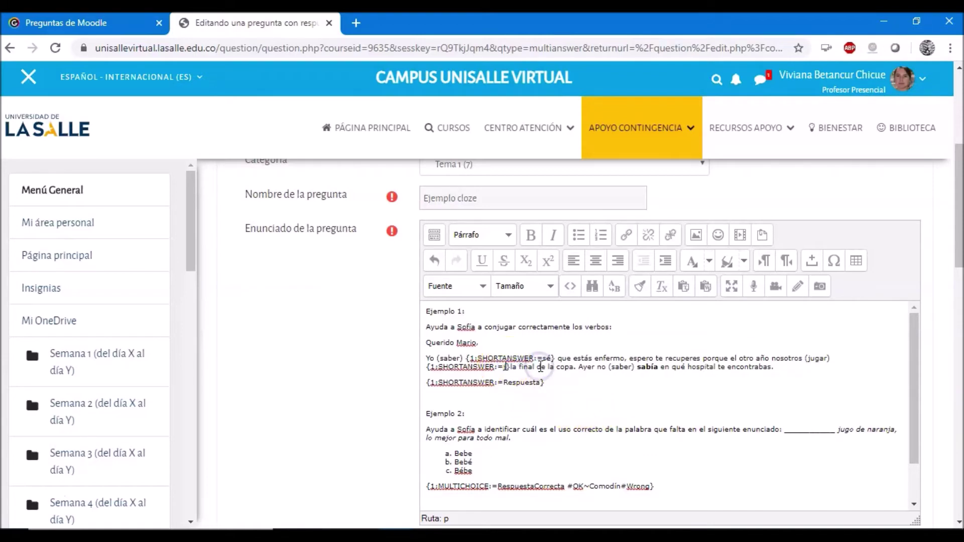
key(BackSpace)
key(BackSpace)
key(BackSpace)
key(BackSpace)
text(aremos)
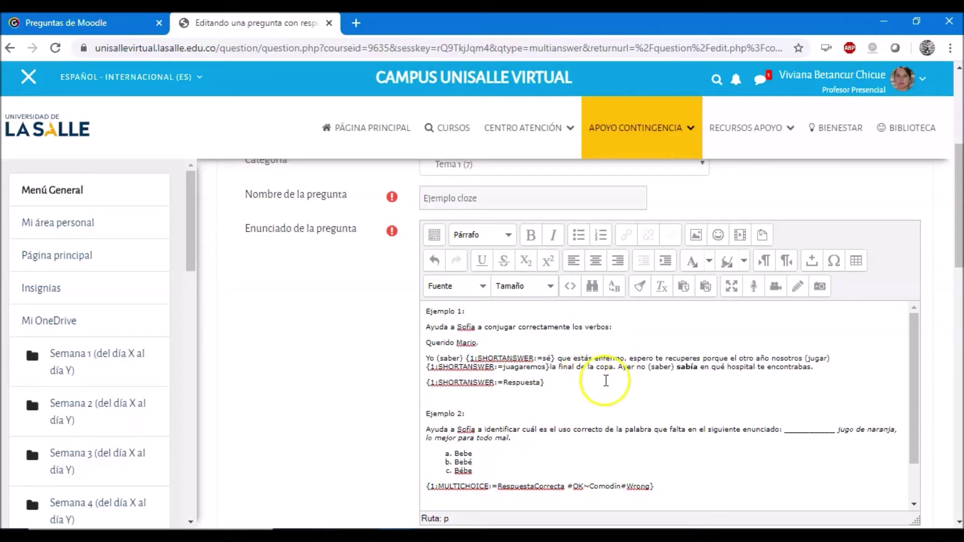
Step: Insert a copy of the SHORTANSWER code before the bold "sabía" and set its answer to "sabía"
click(675, 367)
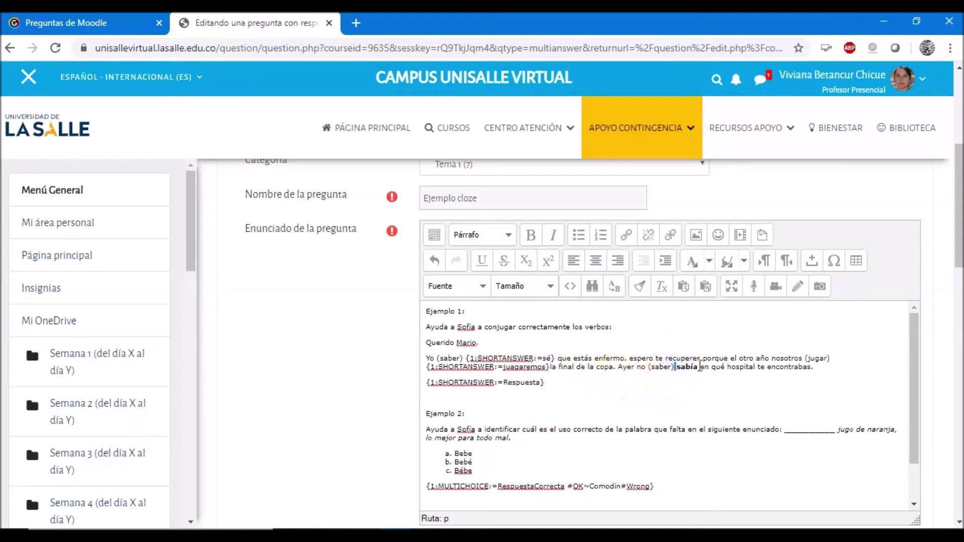
key(ctrl+v)
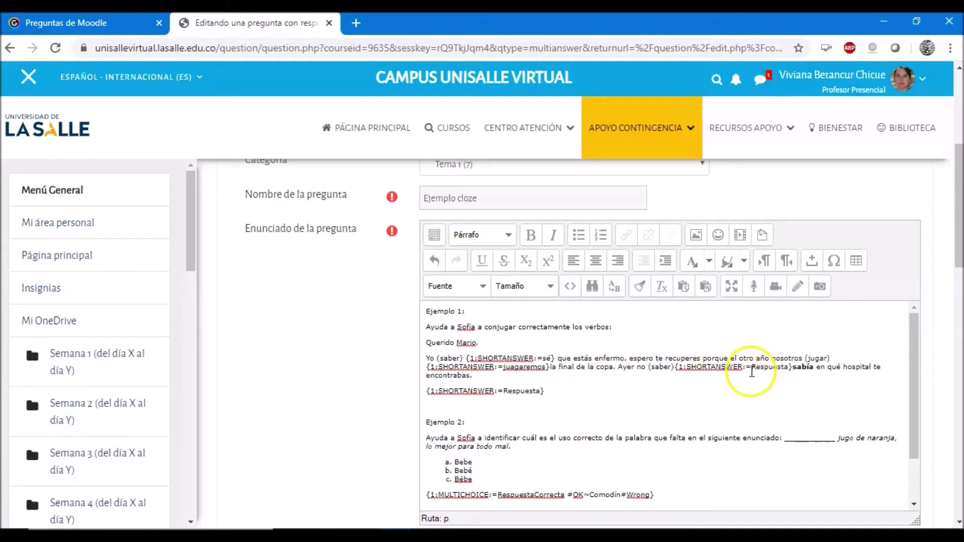
drag(752, 367, 787, 367)
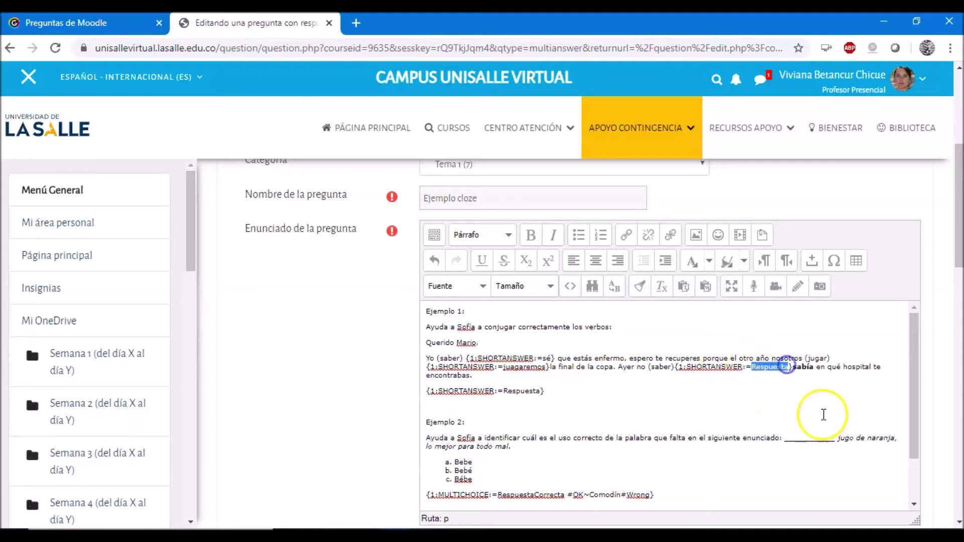
text(sabía)
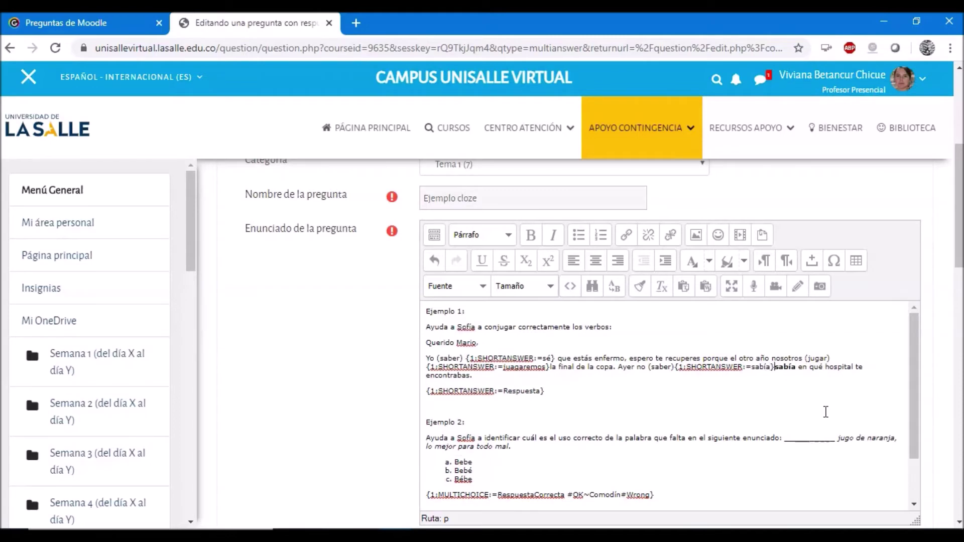
Step: Delete the bold "sabía" so that {1:SHORTANSWER:=sabía} is followed by a space and "en qué hospital"
key(Delete)
key(Delete)
key(Delete)
key(Delete)
key(Delete)
key(Delete)
click(794, 360)
click(786, 377)
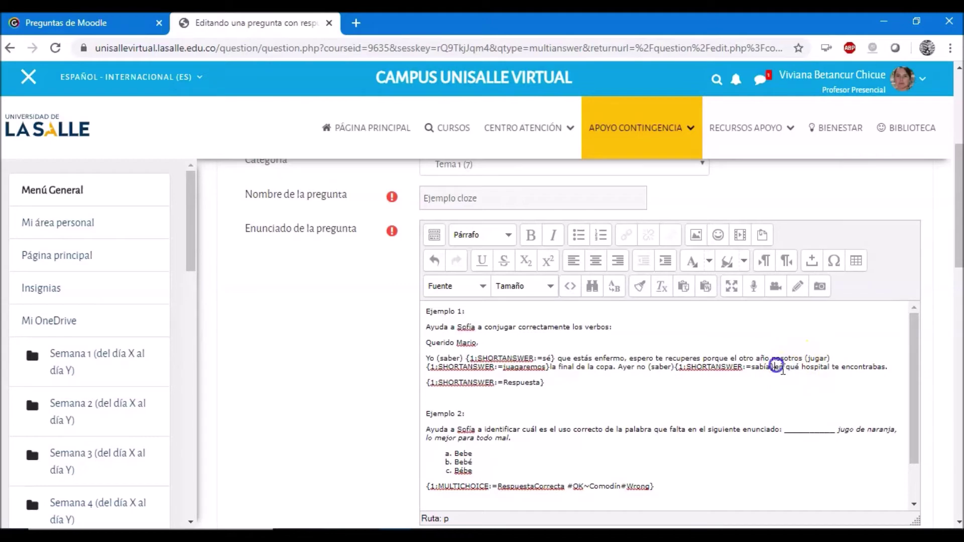
text(})
click(778, 390)
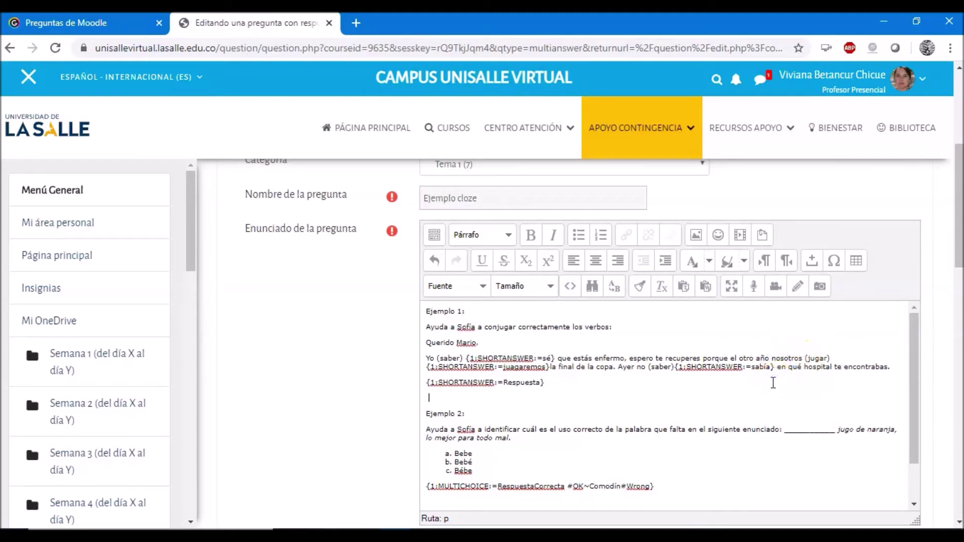
Step: Delete the leftover template line {1:SHORTANSWER:=Respuesta} below the Ejemplo 1 paragraph
click(427, 383)
drag(427, 383, 539, 387)
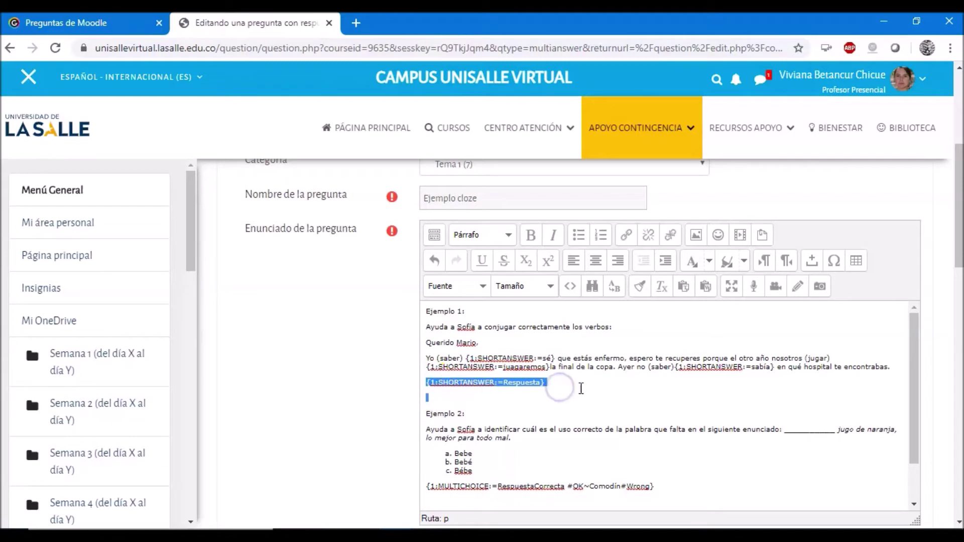
key(Delete)
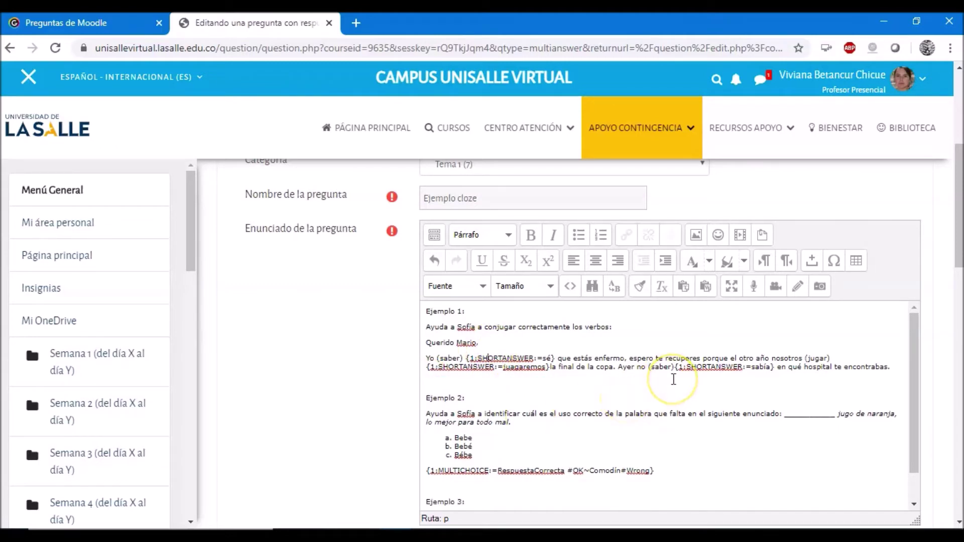
Step: Examine the Ejemplo 2 statement, the blank for the missing word and its list of answer options
scroll(674, 379, down, 2)
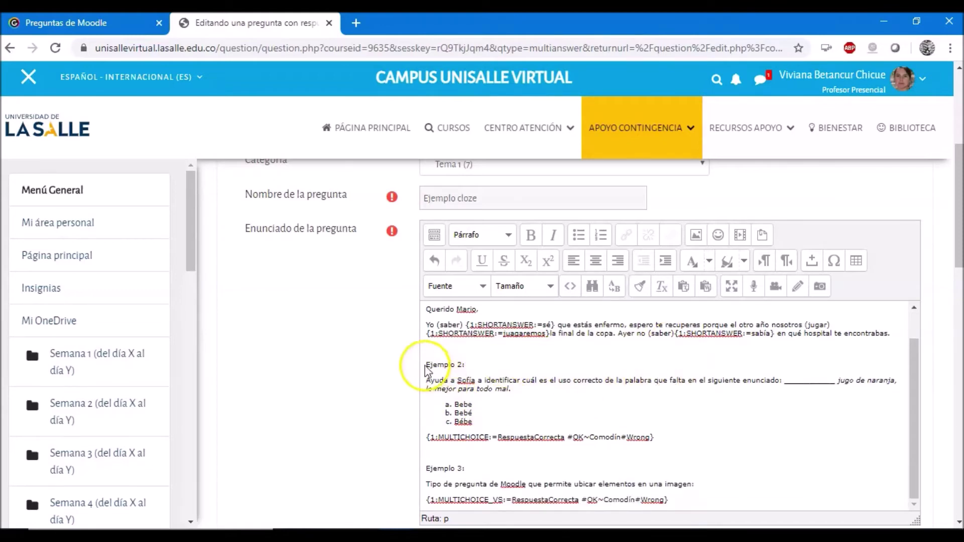
drag(427, 361, 470, 366)
click(506, 413)
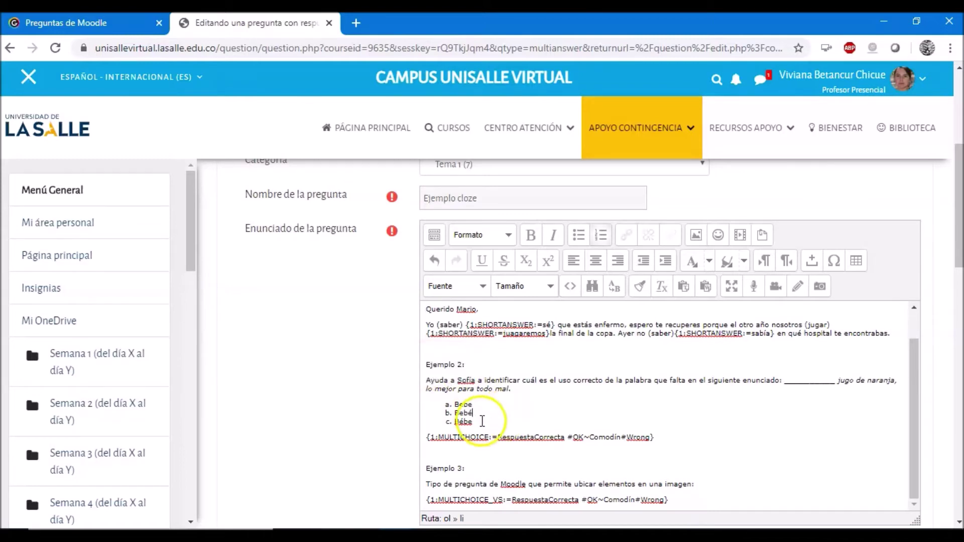
click(538, 388)
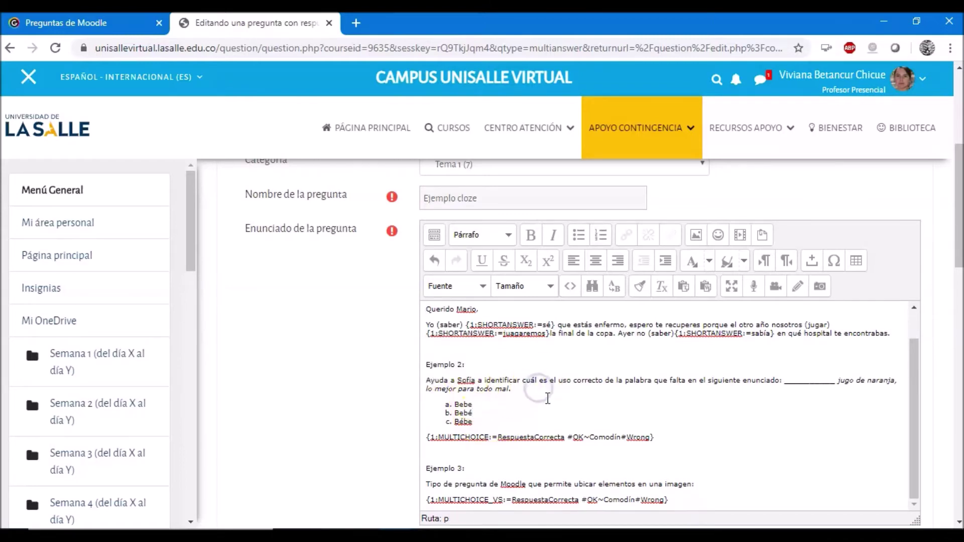
scroll(545, 395, down, 1)
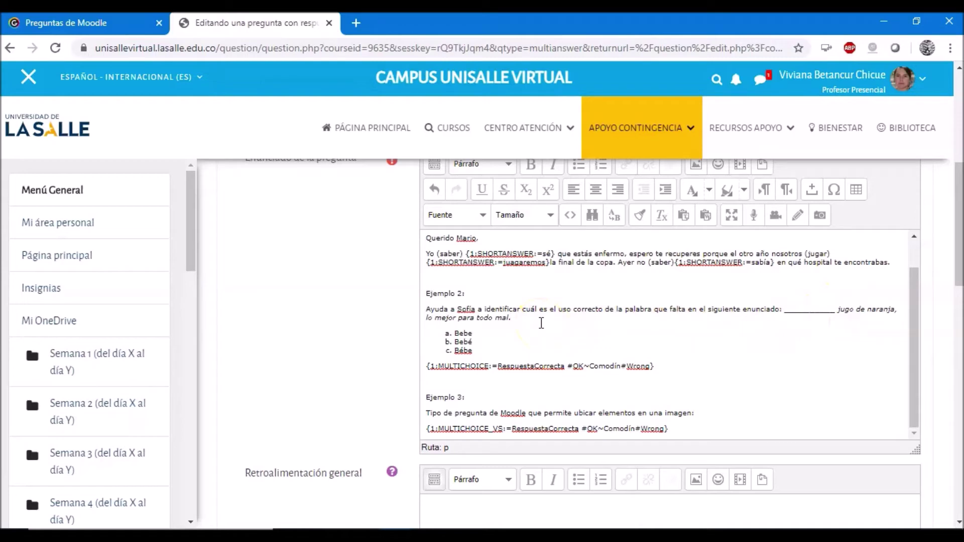
drag(787, 309, 835, 310)
click(775, 346)
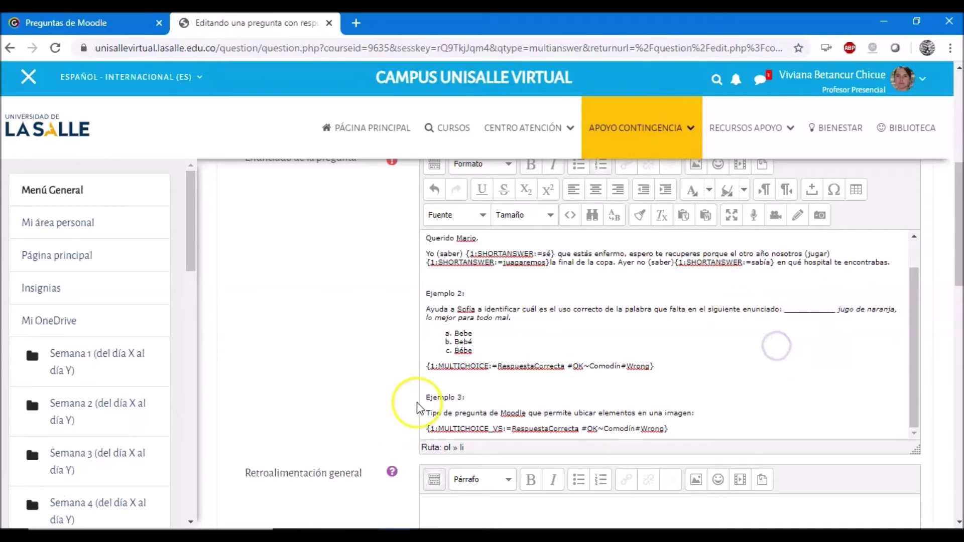
Step: Replace the blank in the Ejemplo 2 statement with a copy of {1:MULTICHOICE:=RespuestaCorrecta #OK~Comodín#Wrong}
drag(426, 367, 657, 366)
key(ctrl+c)
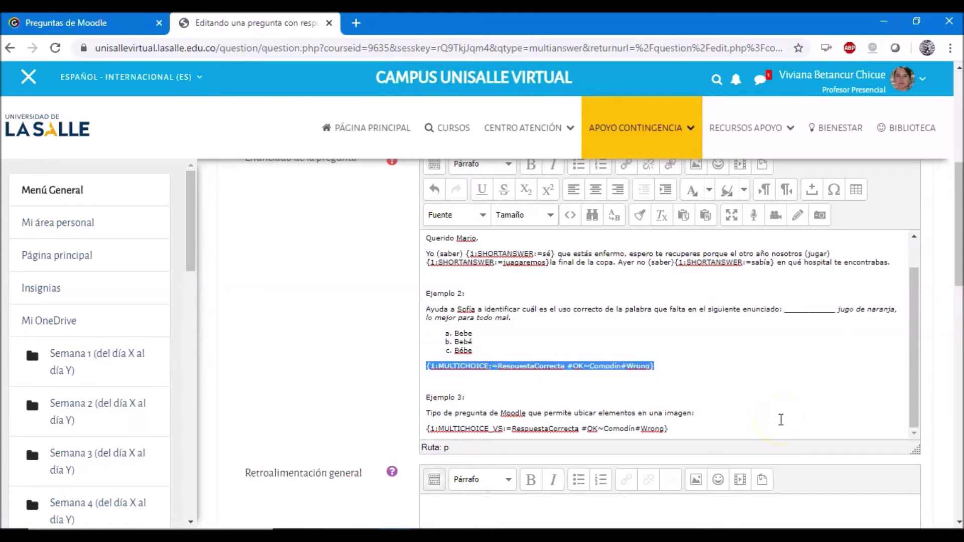
click(786, 310)
drag(785, 310, 836, 309)
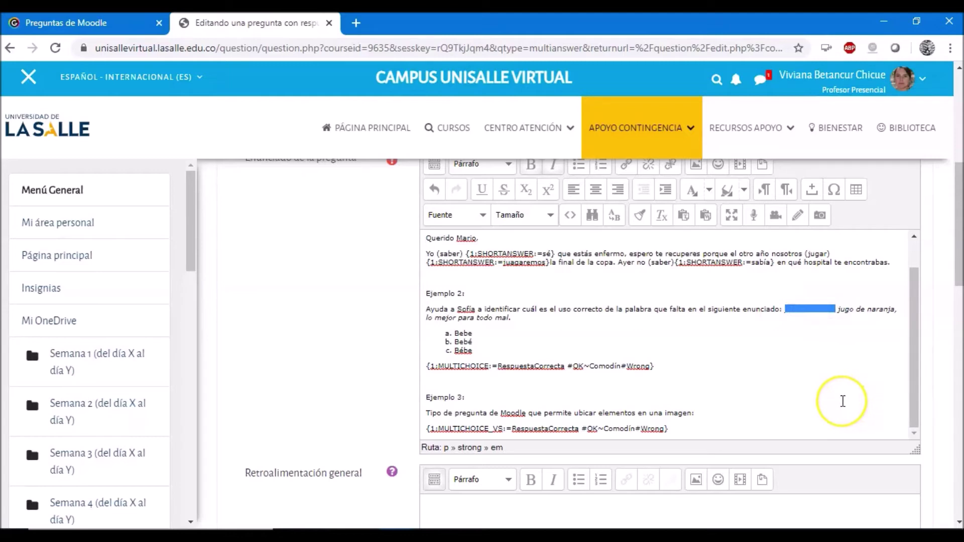
key(ctrl+v)
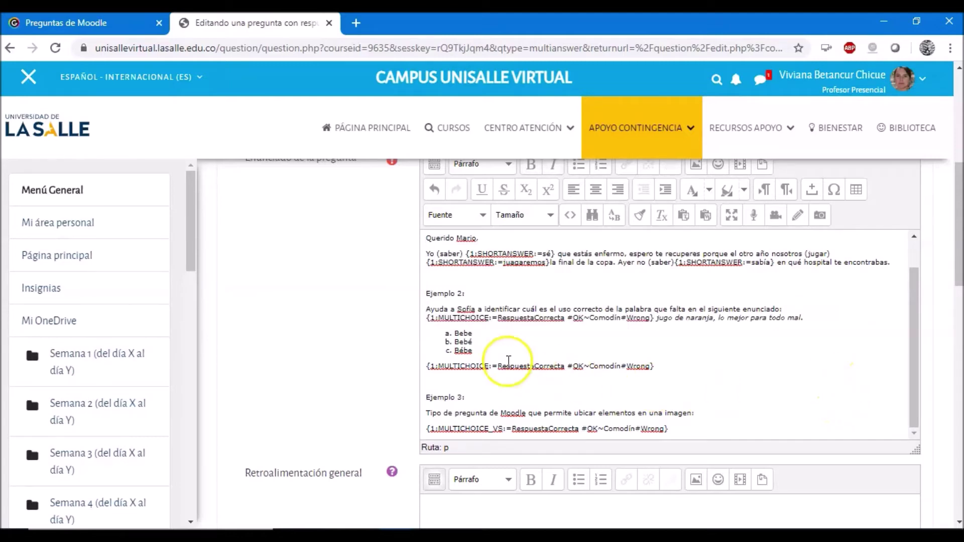
Step: In the MULTICHOICE code within the Ejemplo 2 statement, set the correct answer to "Bebe" and the wrong answer to "Bebé"
drag(438, 318, 488, 319)
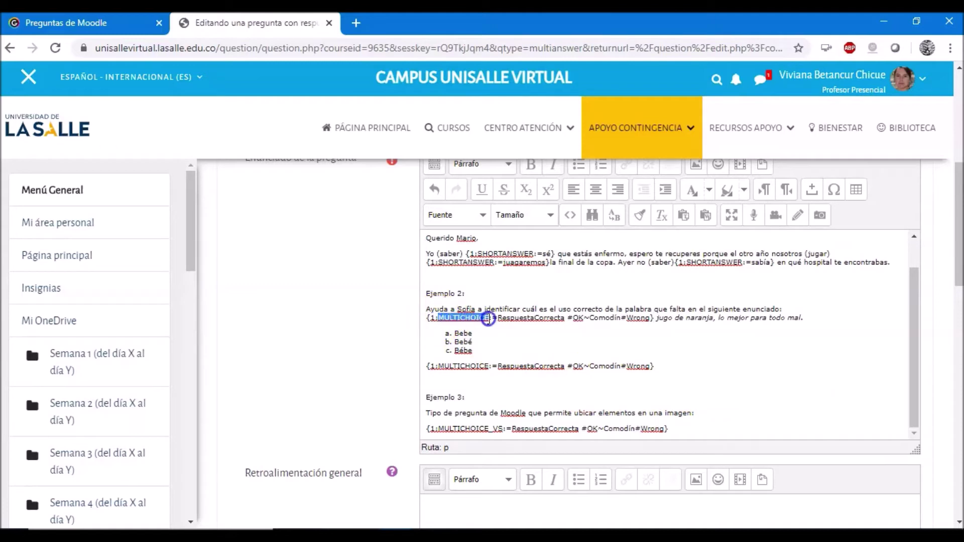
click(444, 318)
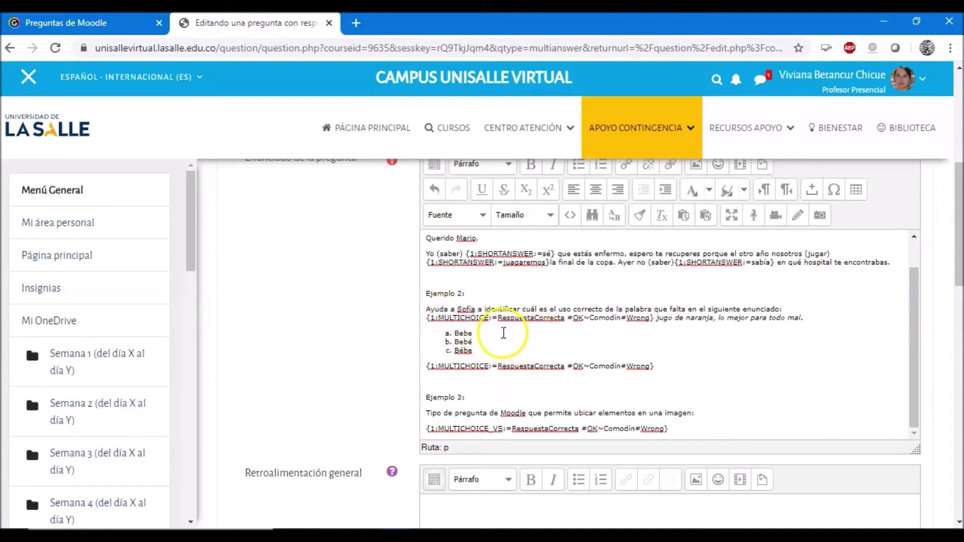
drag(498, 318, 566, 318)
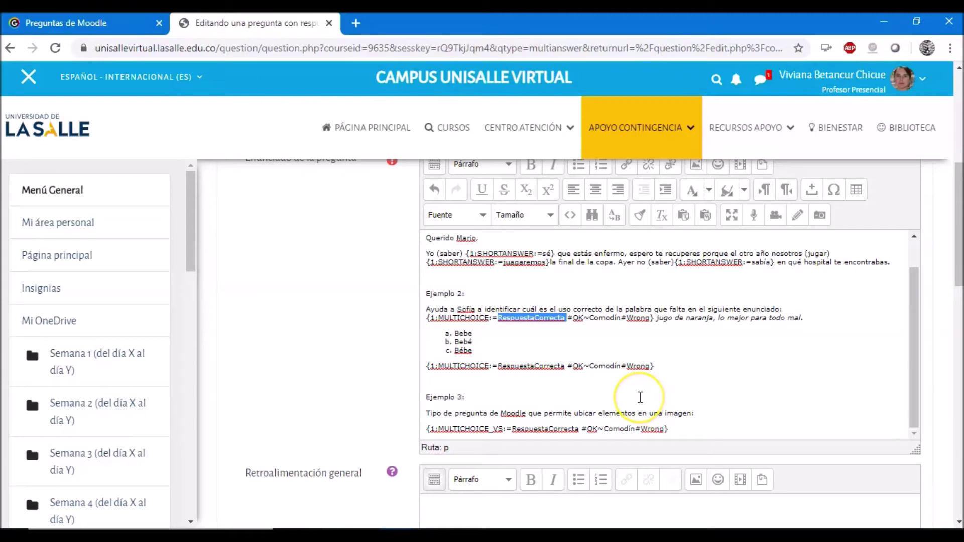
text(Bebe)
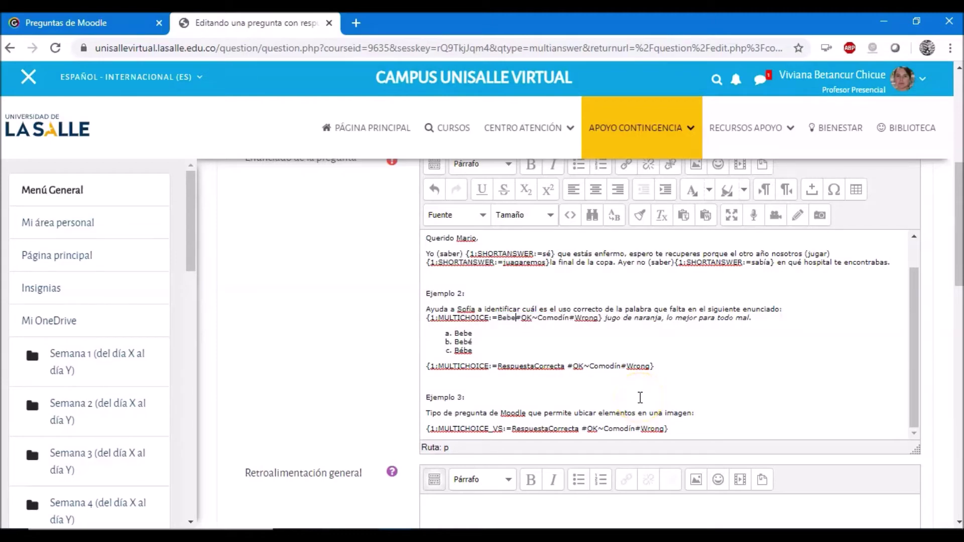
drag(538, 318, 571, 318)
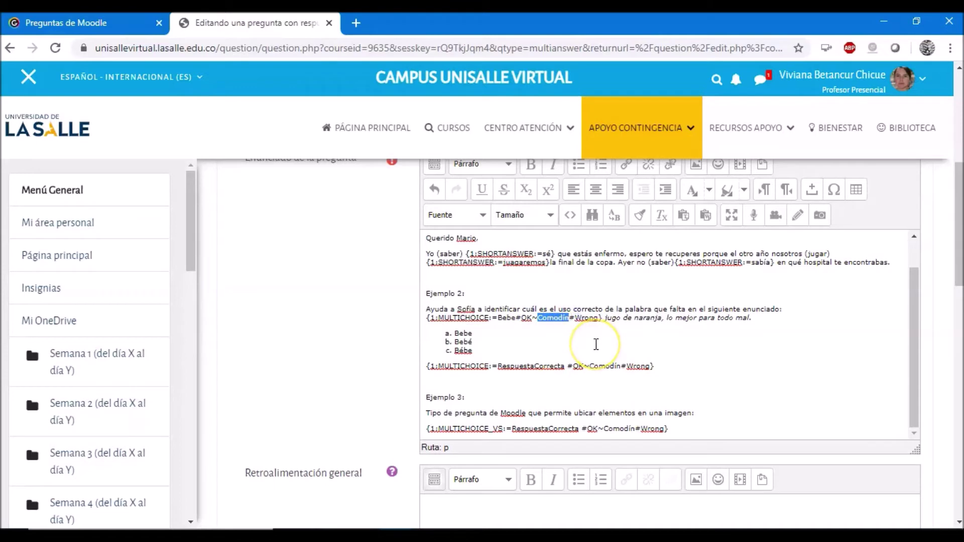
text(Bebé)
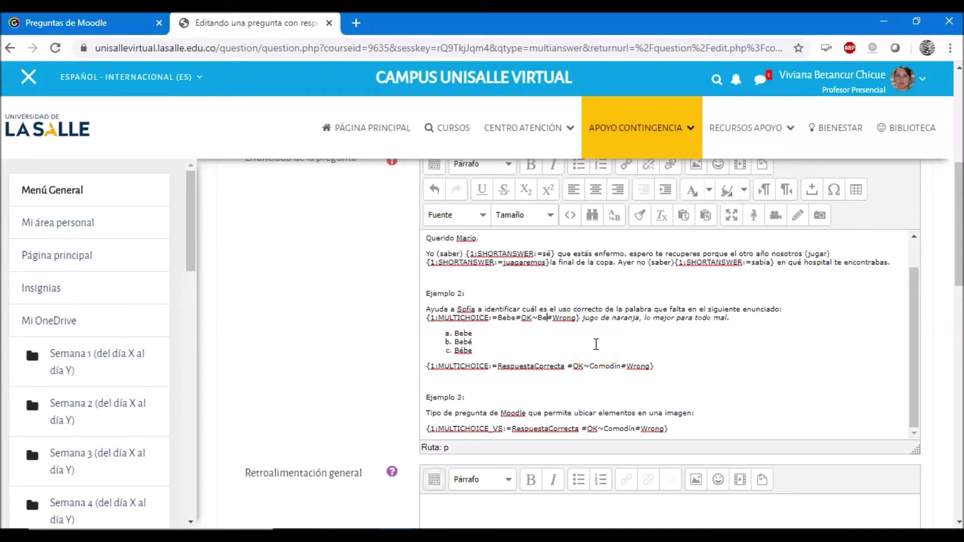
Step: Add a second wrong answer, "Bébe", to the MULTICHOICE code in the Ejemplo 2 statement by duplicating the ~Bebé#Wrong option
click(532, 316)
drag(540, 316, 584, 318)
key(ctrl+c)
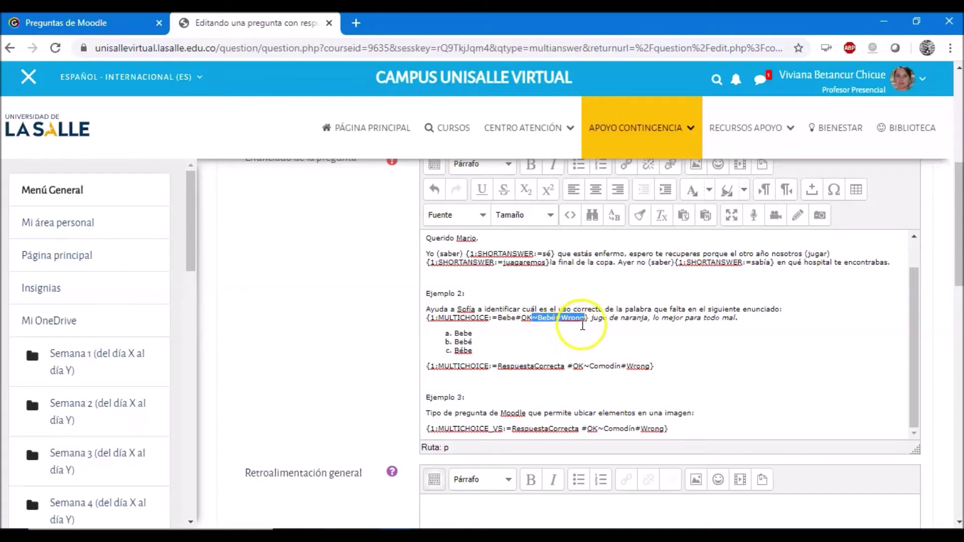
click(585, 320)
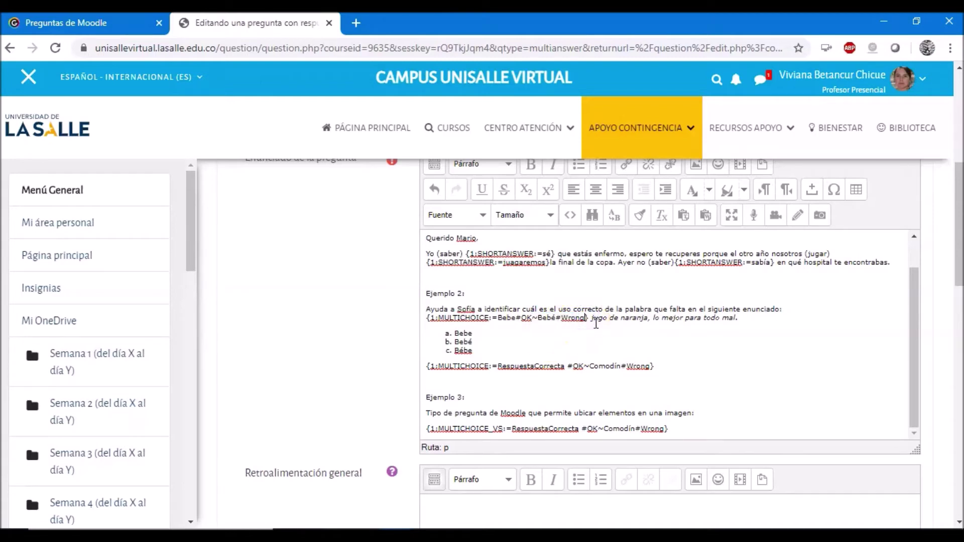
key(ctrl+v)
click(591, 318)
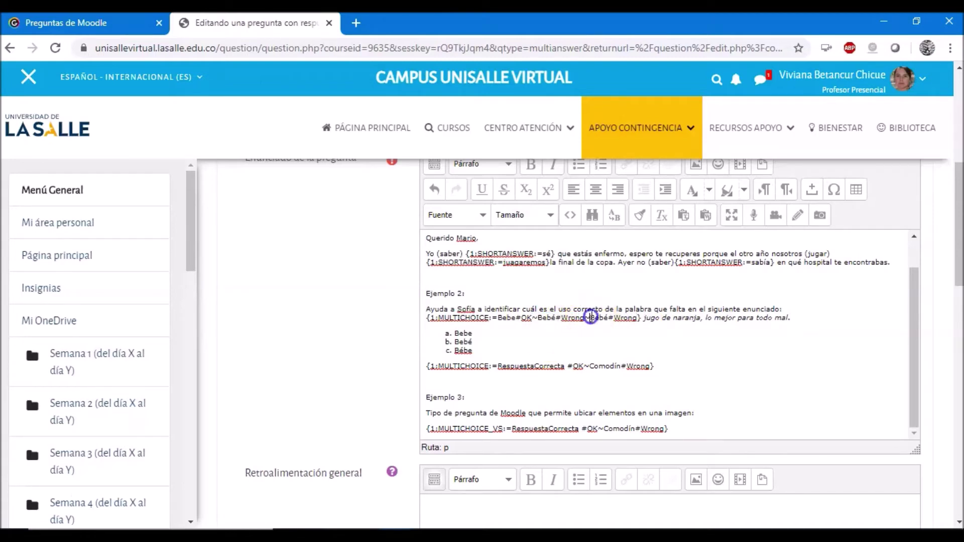
text(Be)
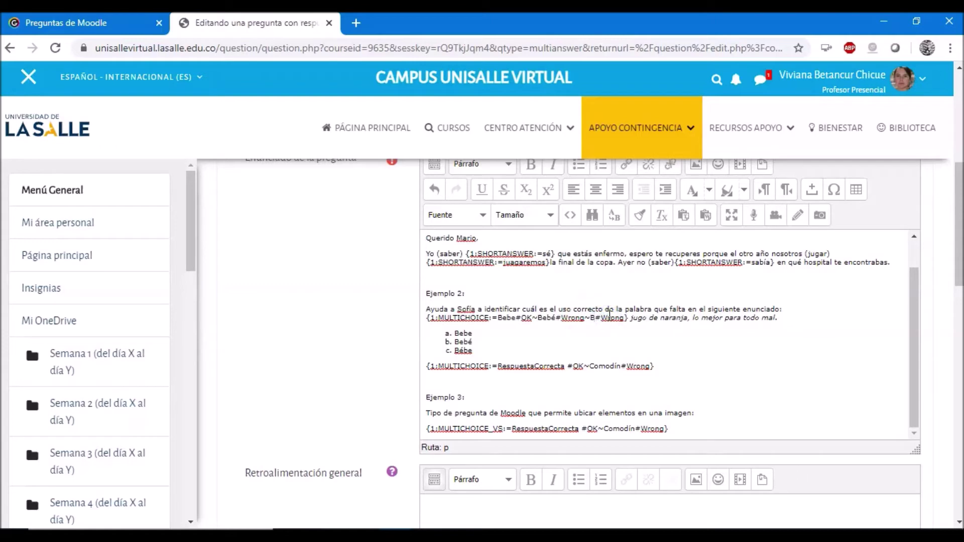
text(be)
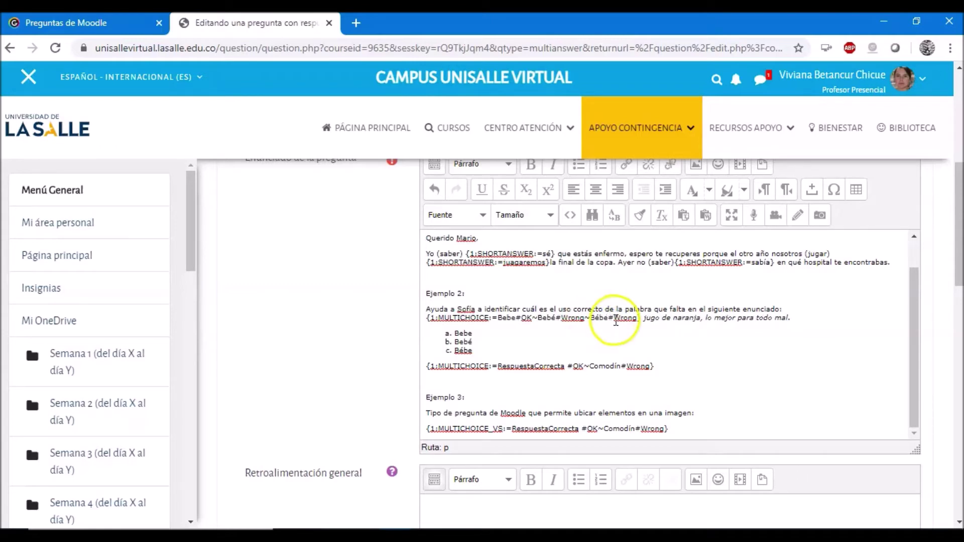
Step: Delete the leftover answer list and MULTICHOICE template under the Ejemplo 2 statement, along with the blank lines before and after that example
drag(654, 366, 433, 337)
key(BackSpace)
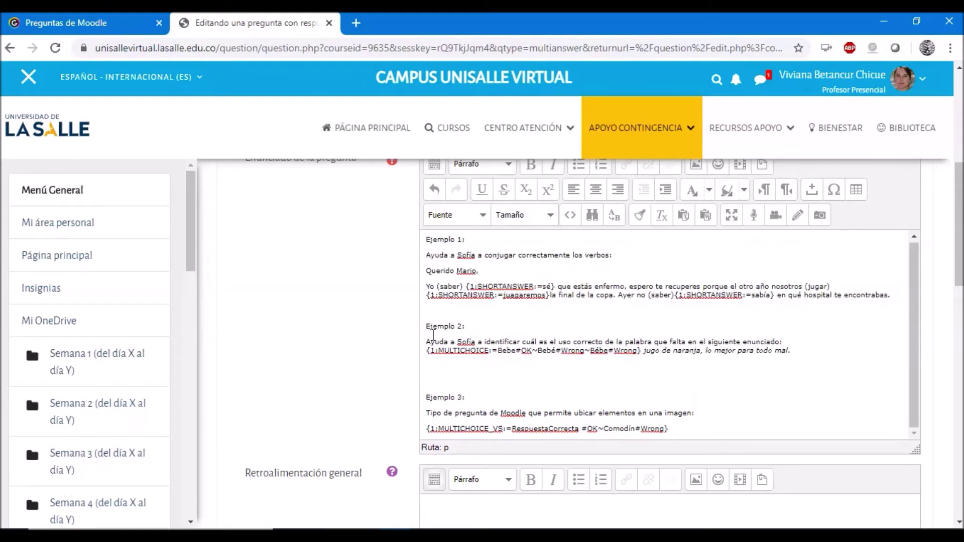
click(431, 312)
key(BackSpace)
click(455, 318)
click(772, 335)
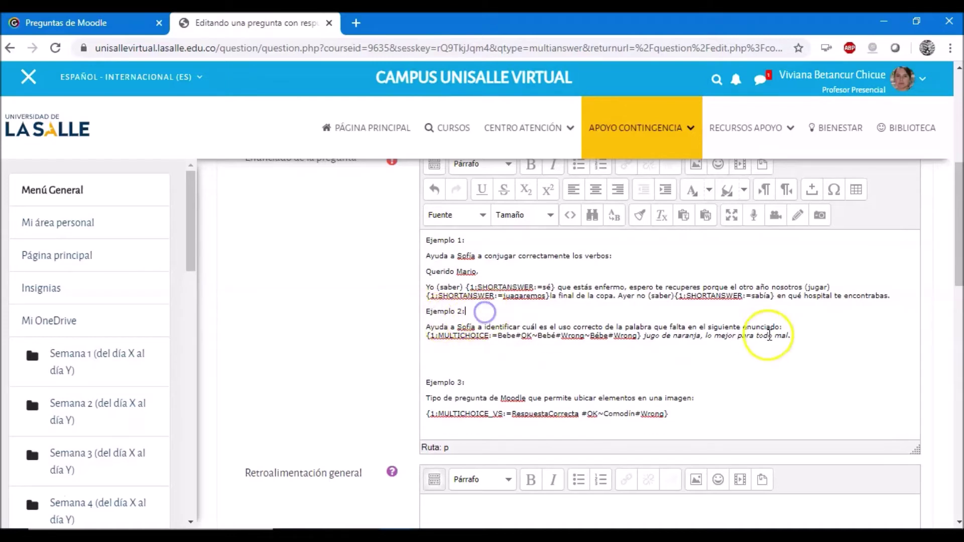
key(Delete)
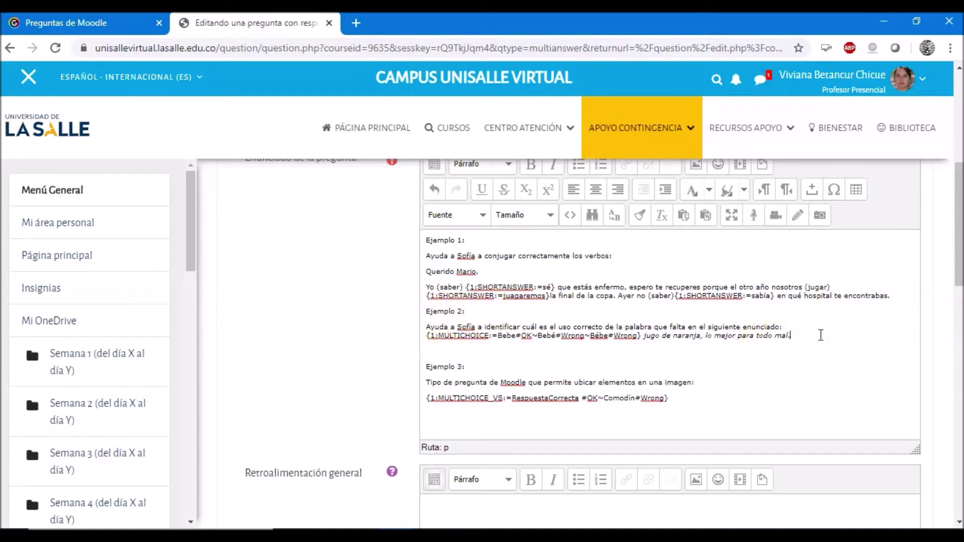
key(Delete)
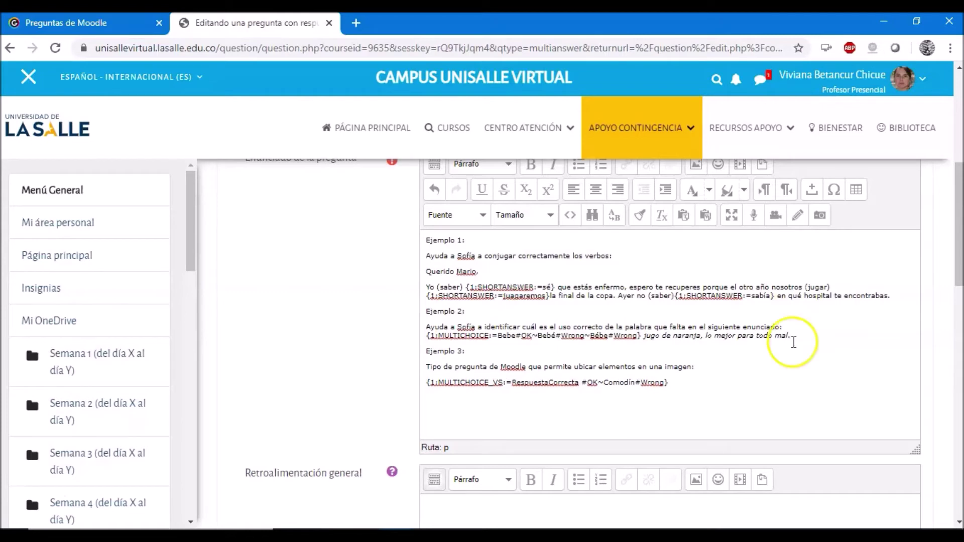
Step: Set the correct answer in the Ejemplo 3 MULTICHOICE_VS code to "Arrastrar sobre imagen"
click(490, 351)
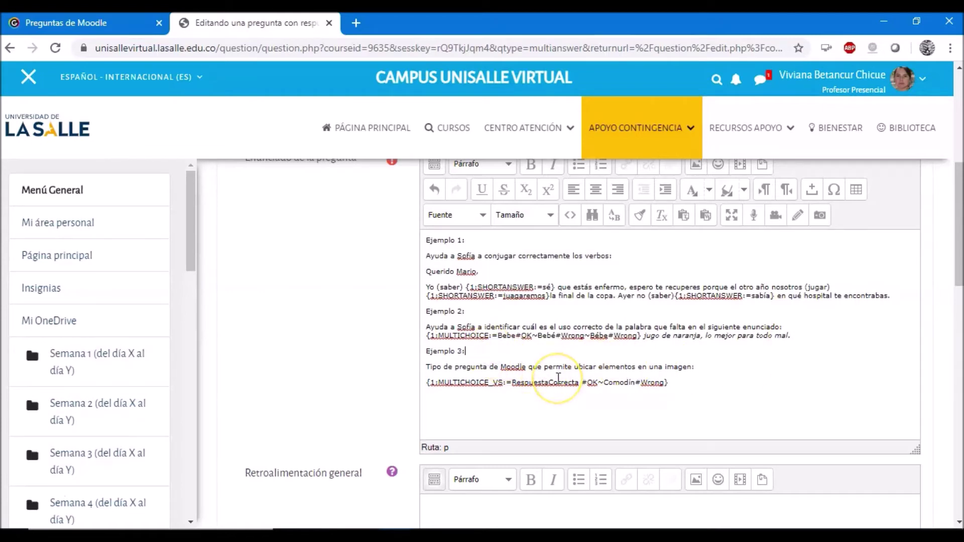
click(718, 360)
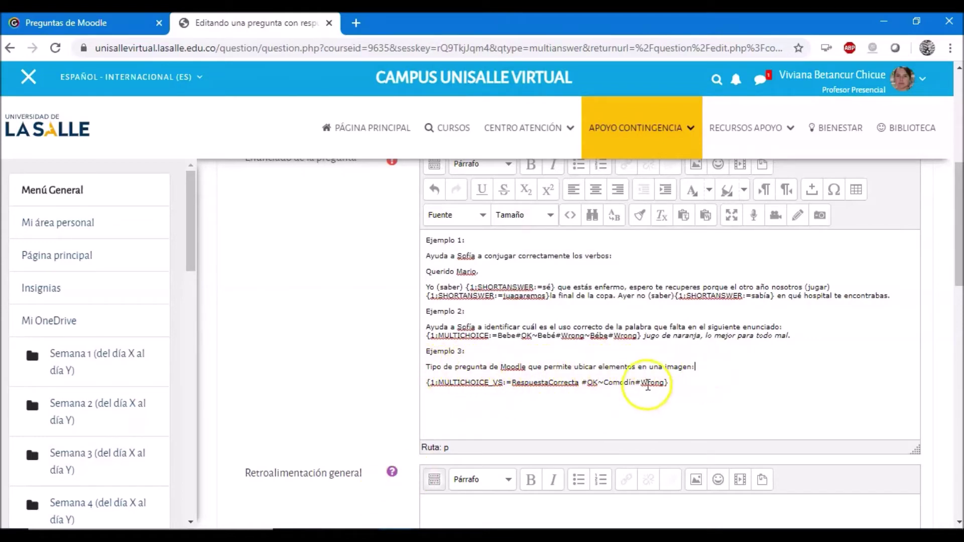
click(428, 383)
drag(427, 384, 497, 383)
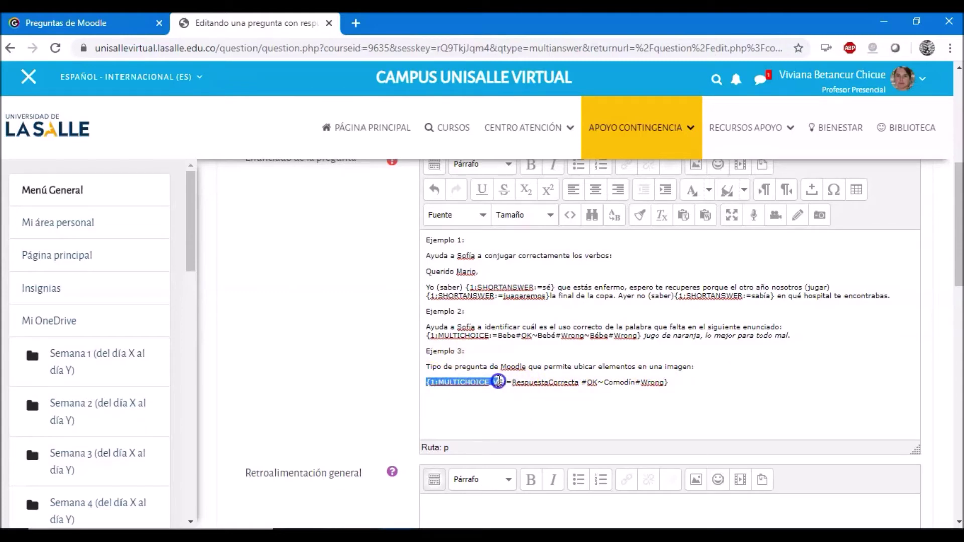
drag(503, 382, 580, 383)
click(496, 383)
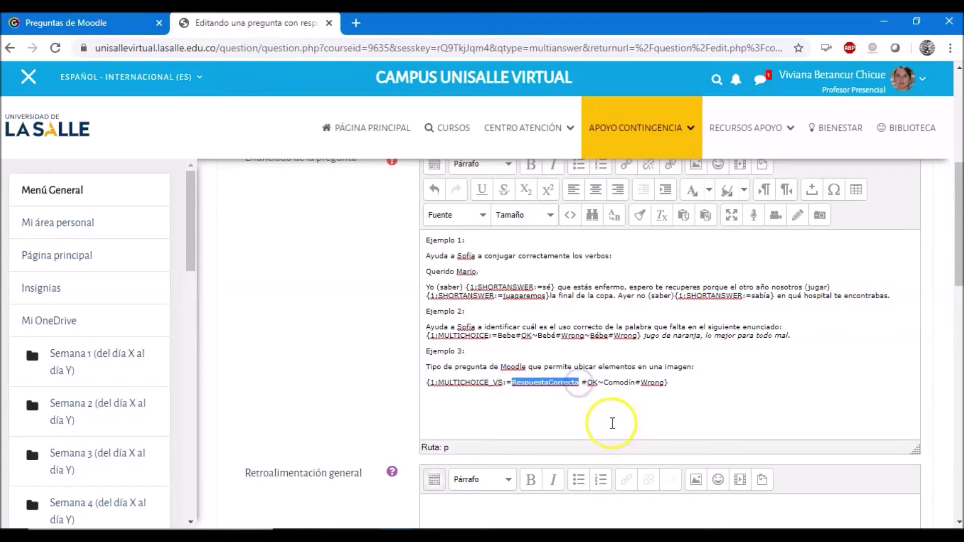
text(Arrastrar)
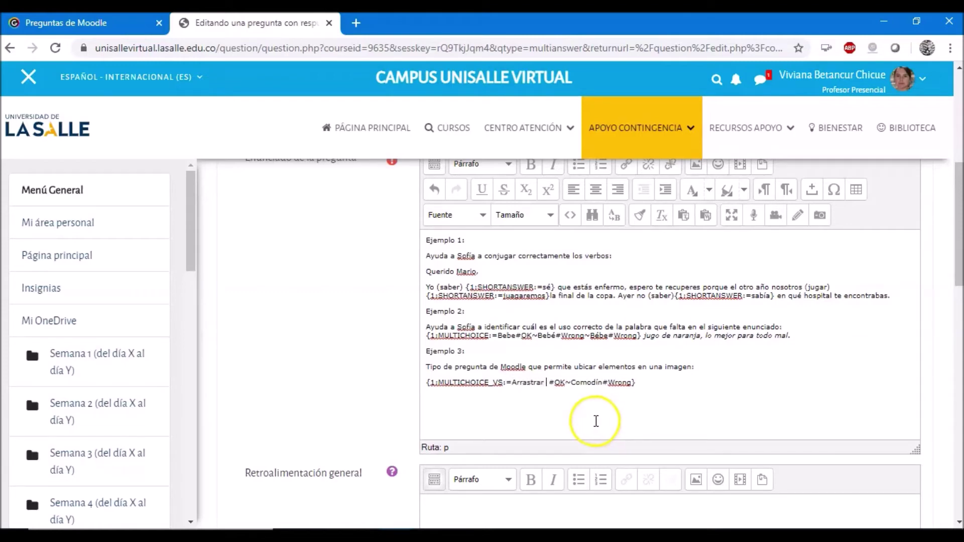
text( sobre imagen)
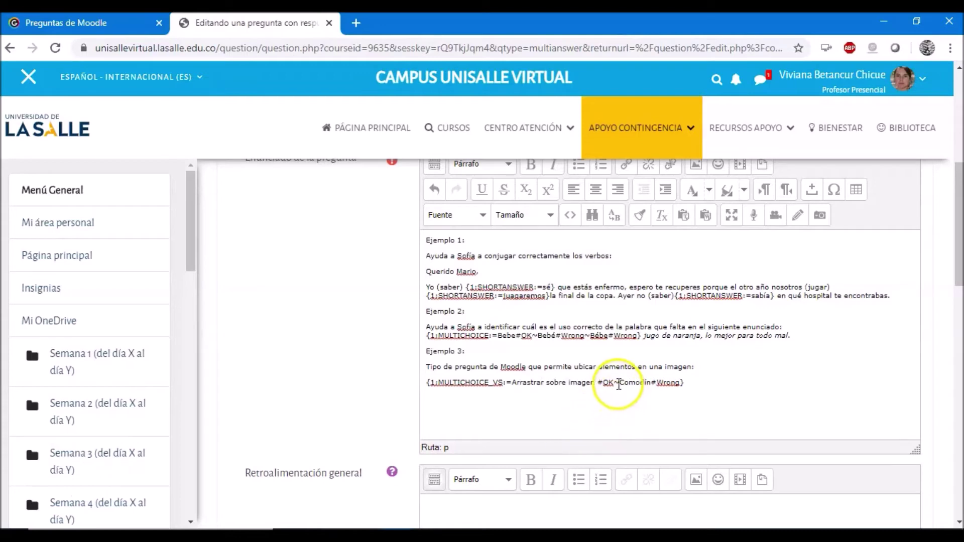
Step: Replace the "Comodín" placeholder in the Ejemplo 3 MULTICHOICE_VS code with the wrong answer "V/F"
click(621, 382)
drag(633, 382, 648, 382)
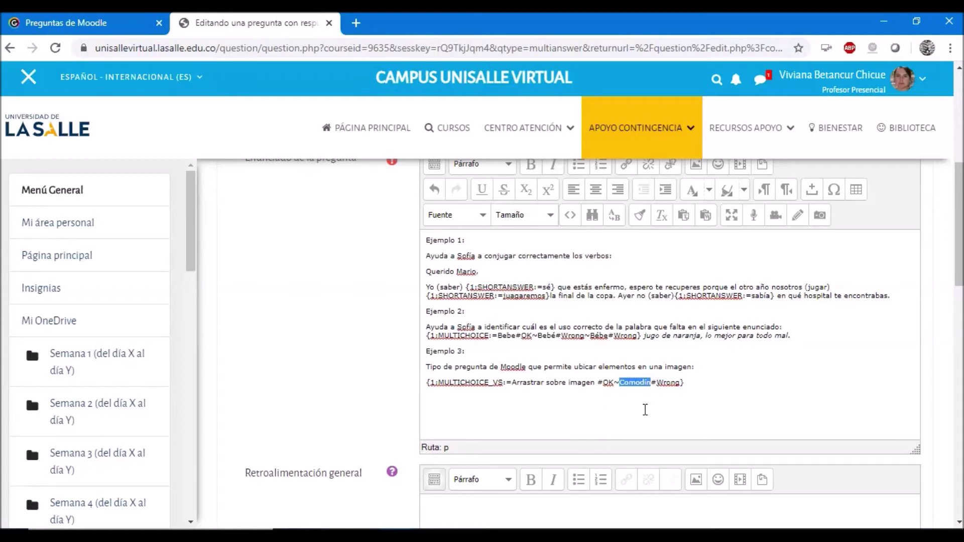
text(V/F)
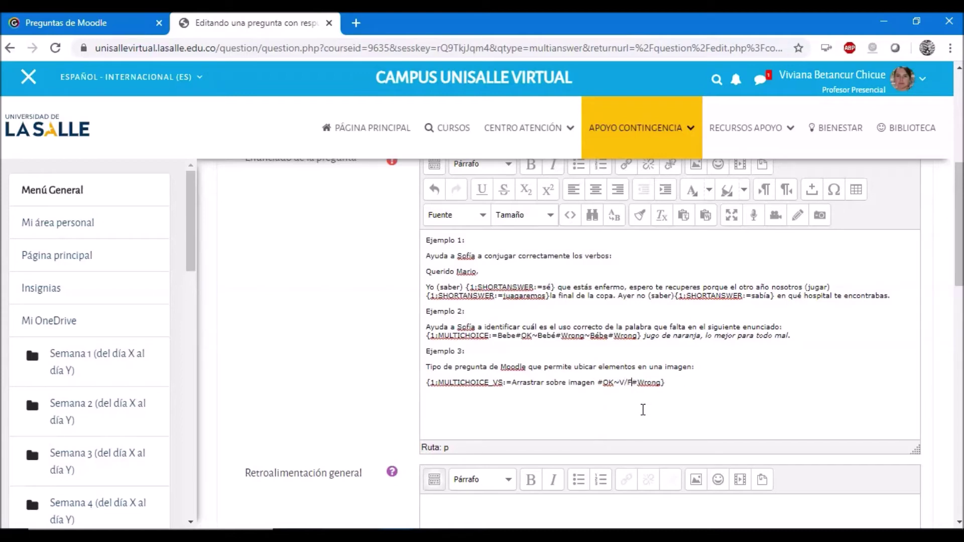
Step: Add a second wrong answer, "Selección múltiple", to the Ejemplo 3 code by duplicating the ~V/F#Wrong option
drag(613, 382, 649, 383)
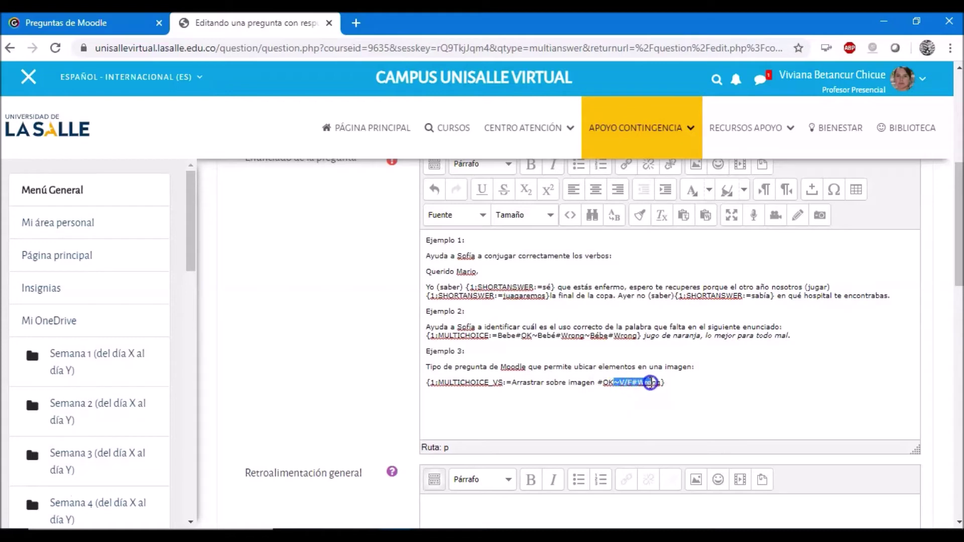
click(658, 383)
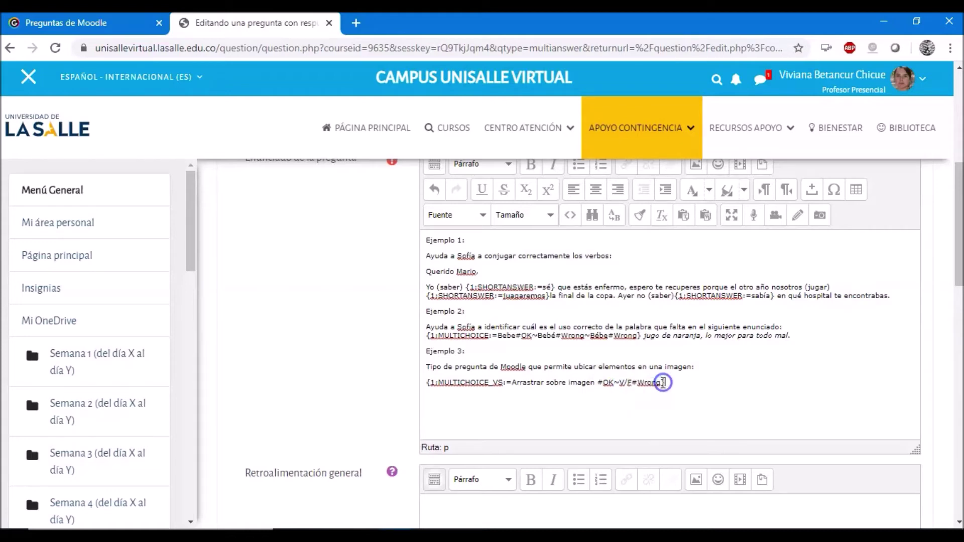
text(~V/F#Wrong)
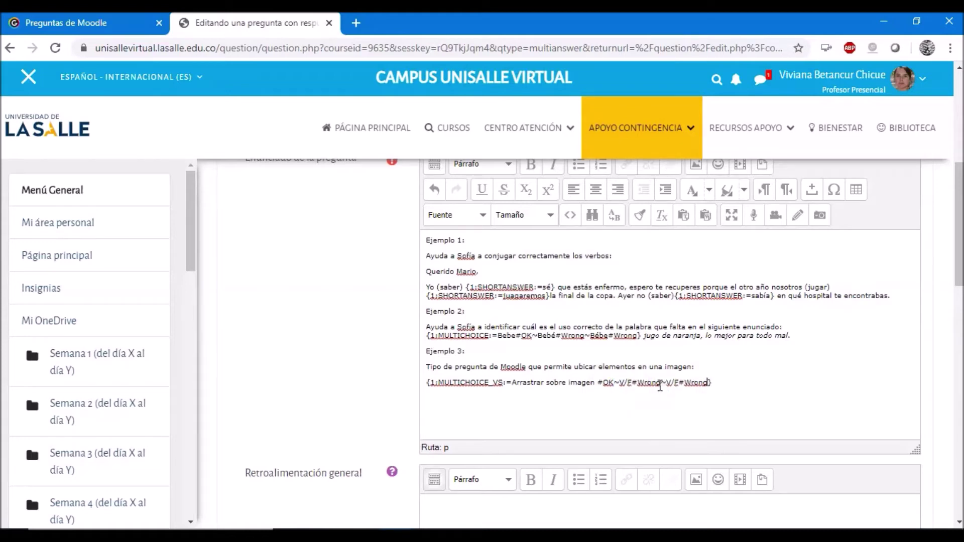
drag(665, 384, 674, 383)
text(Selección múltiple)
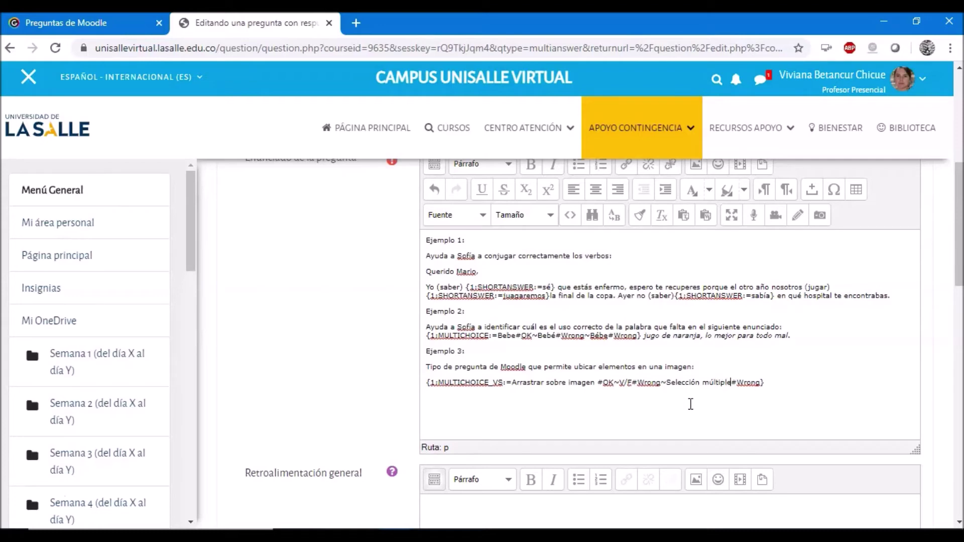
click(796, 381)
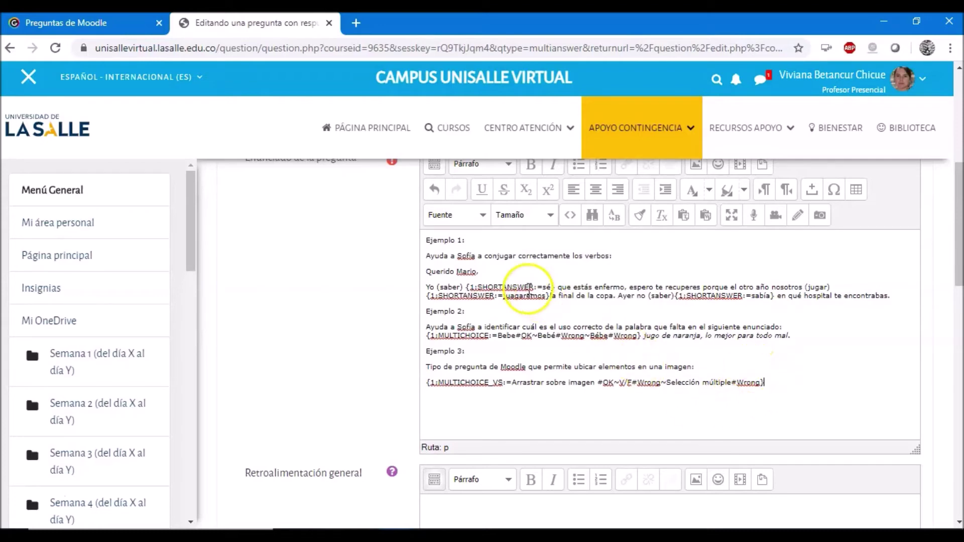
Step: Review the SHORTANSWER, MULTICHOICE and MULTICHOICE_VS codes in the statement and save the question
drag(465, 288, 554, 285)
click(430, 334)
drag(429, 334, 527, 334)
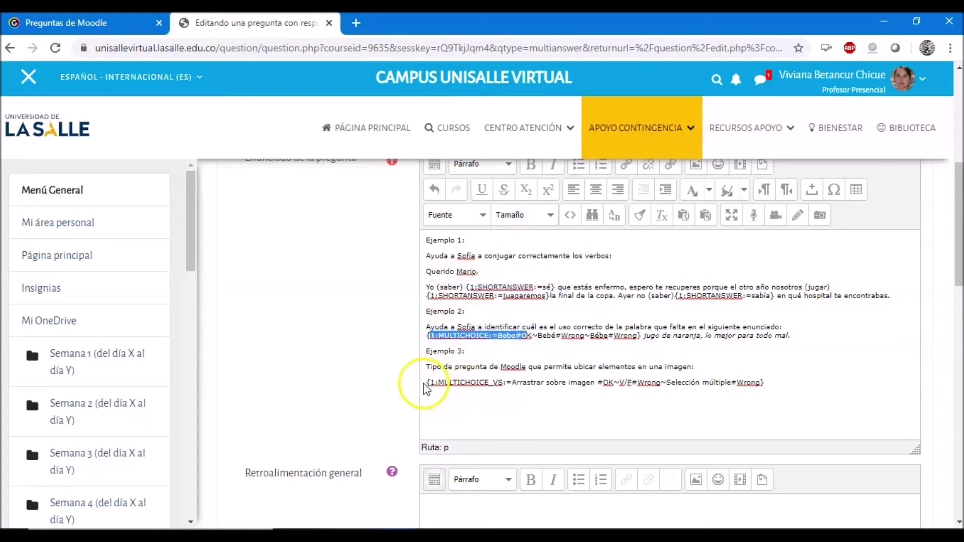
drag(427, 383, 506, 384)
click(800, 382)
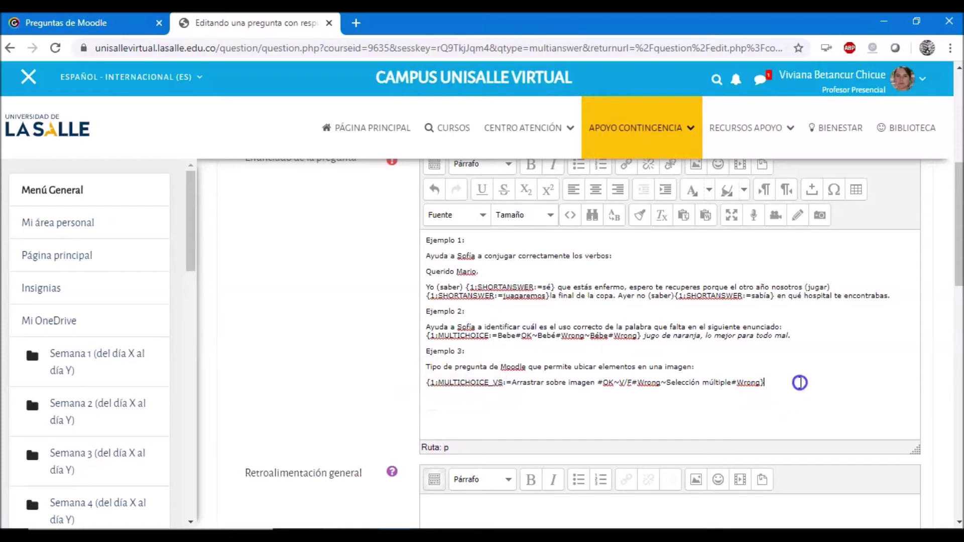
scroll(799, 383, down, 7)
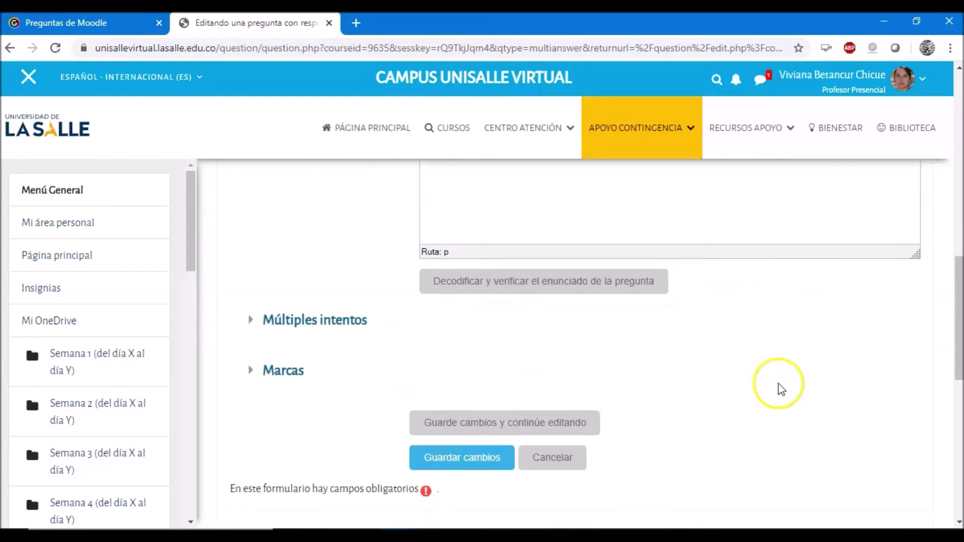
click(467, 463)
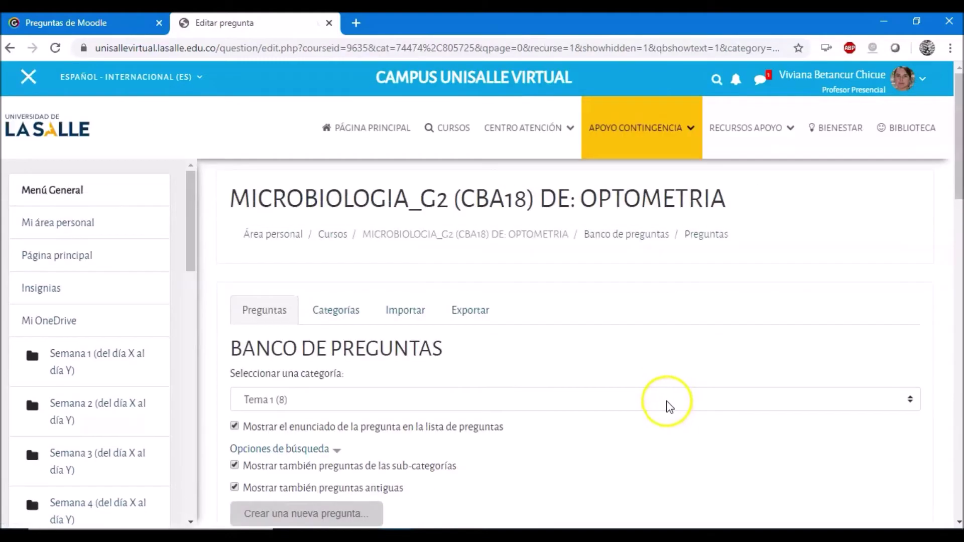
Step: Preview the "Ejemplo cloze" question from the question bank and enlarge its preview window to show all three examples
scroll(667, 405, down, 3)
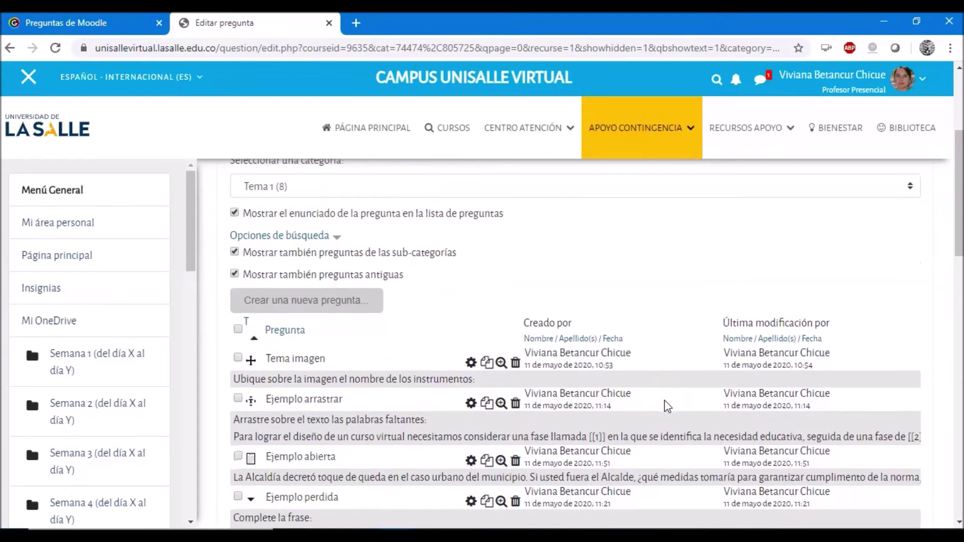
scroll(432, 446, down, 2)
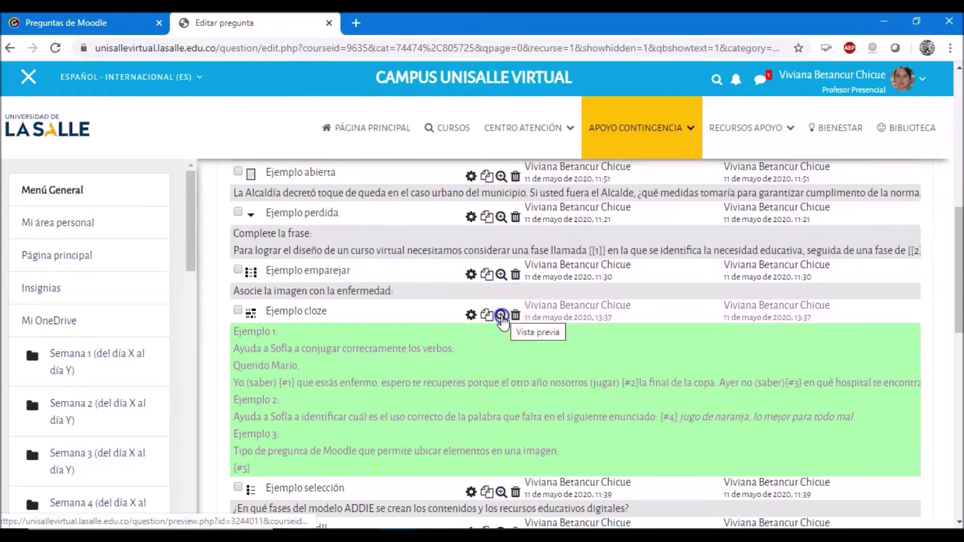
click(501, 315)
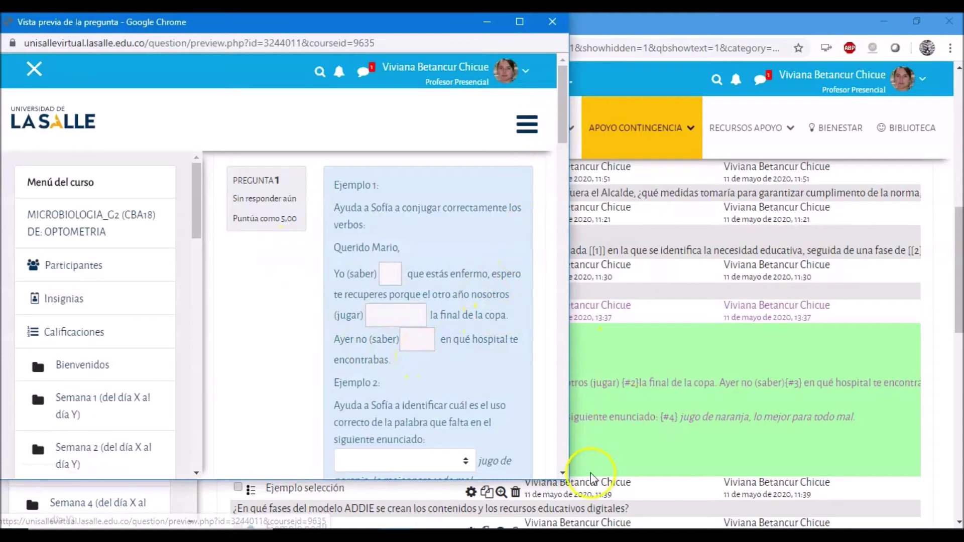
drag(570, 472, 922, 524)
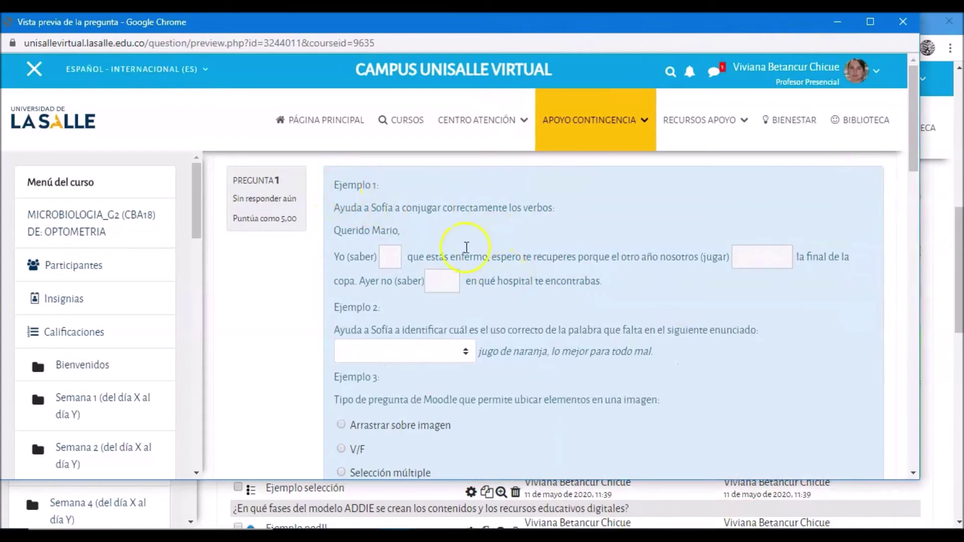
scroll(424, 225, down, 1)
scroll(402, 228, up, 1)
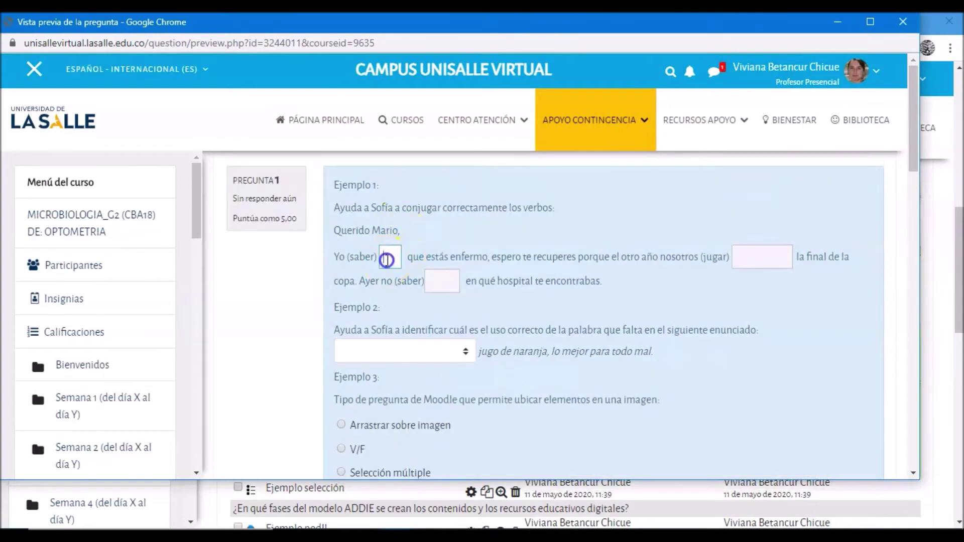
Step: Answer the three Ejemplo 1 blanks in the preview with "sé", "juagaremos" and "sé"
text(sé)
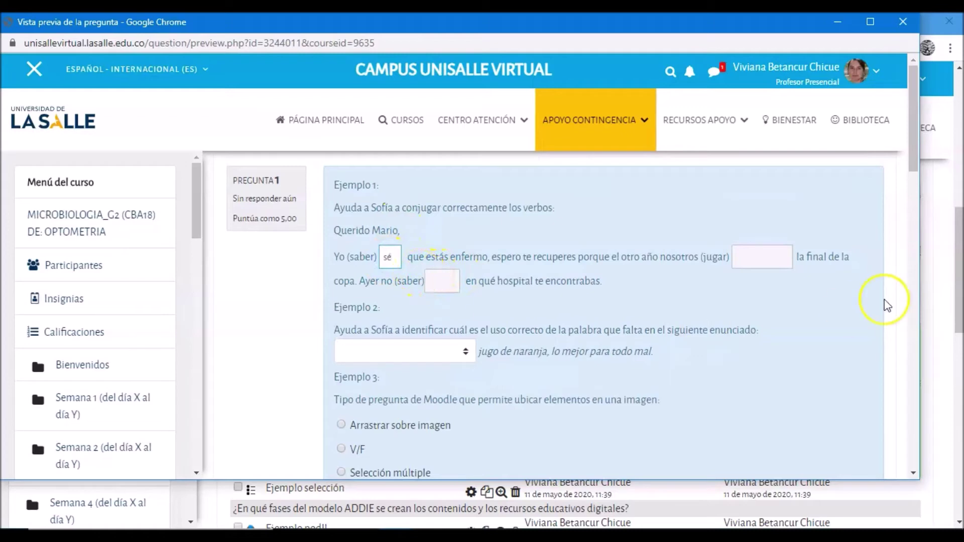
click(752, 259)
text(juagaremos)
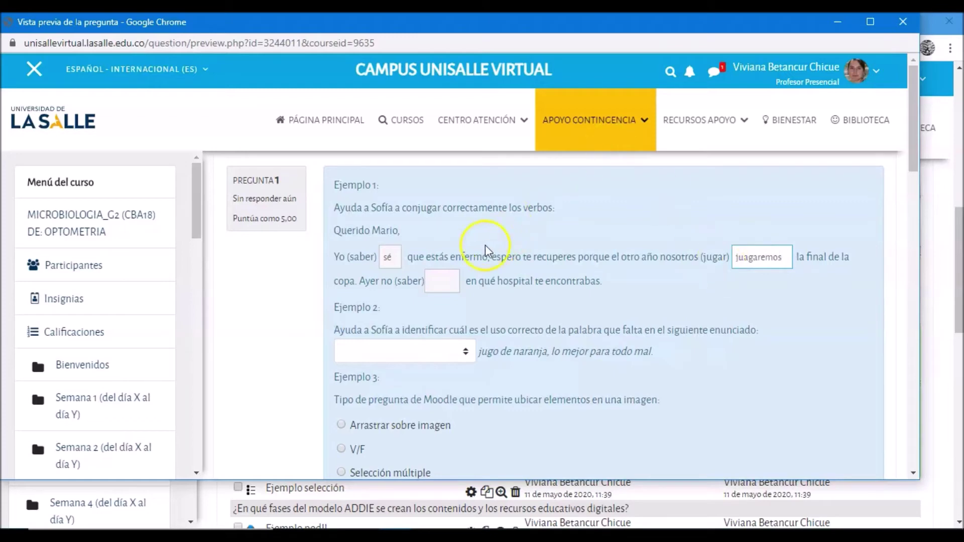
click(446, 278)
Step: Answer Ejemplo 2 with "Bebe" and Ejemplo 3 with "Arrastrar sobre imagen" in the question preview
click(370, 351)
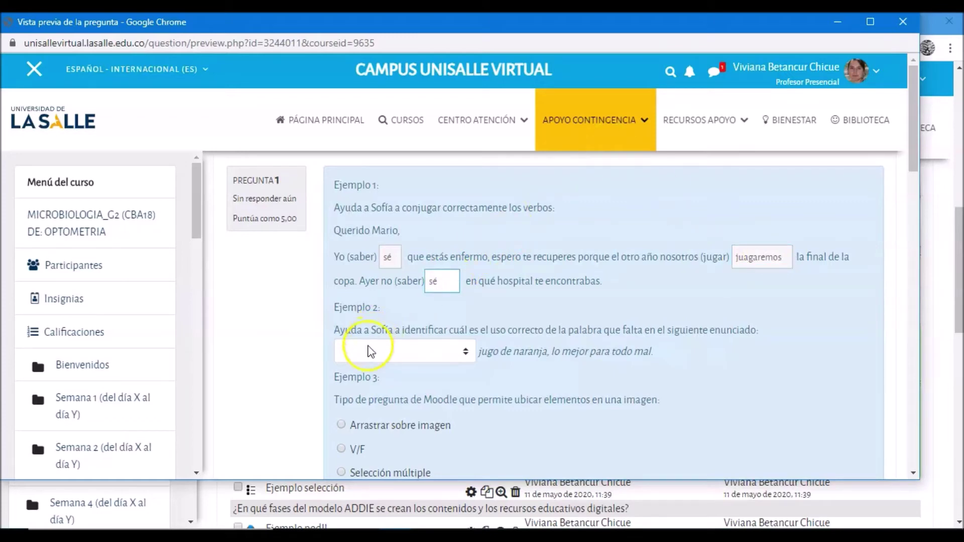
click(421, 351)
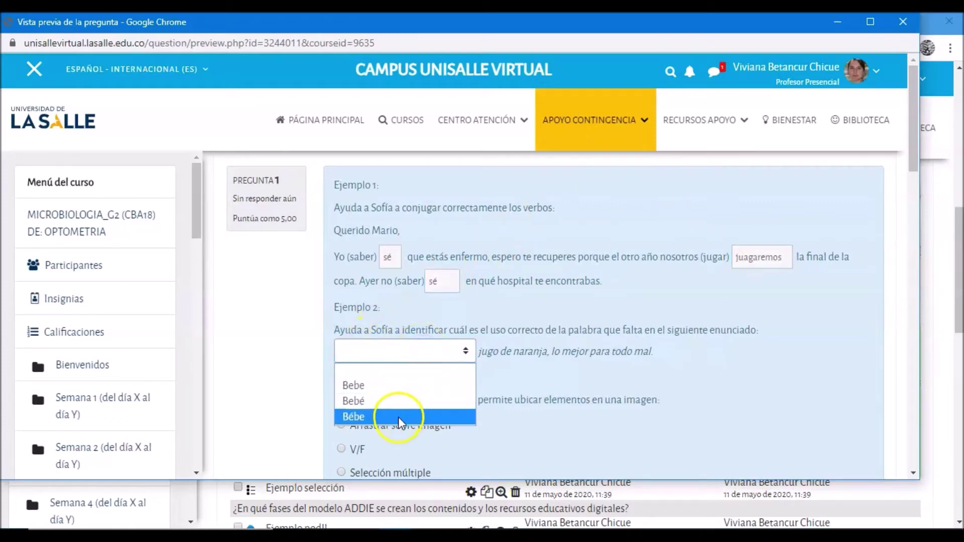
click(390, 386)
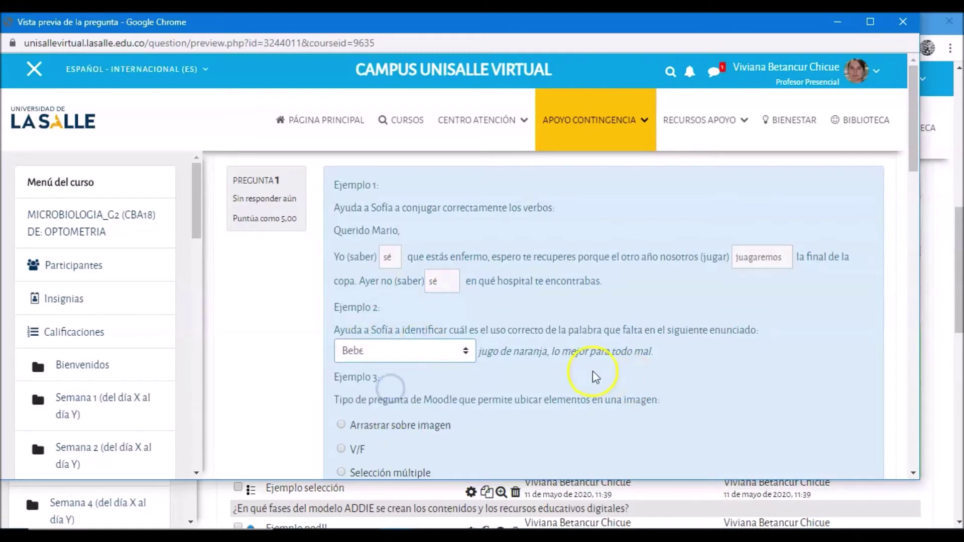
scroll(590, 364, down, 2)
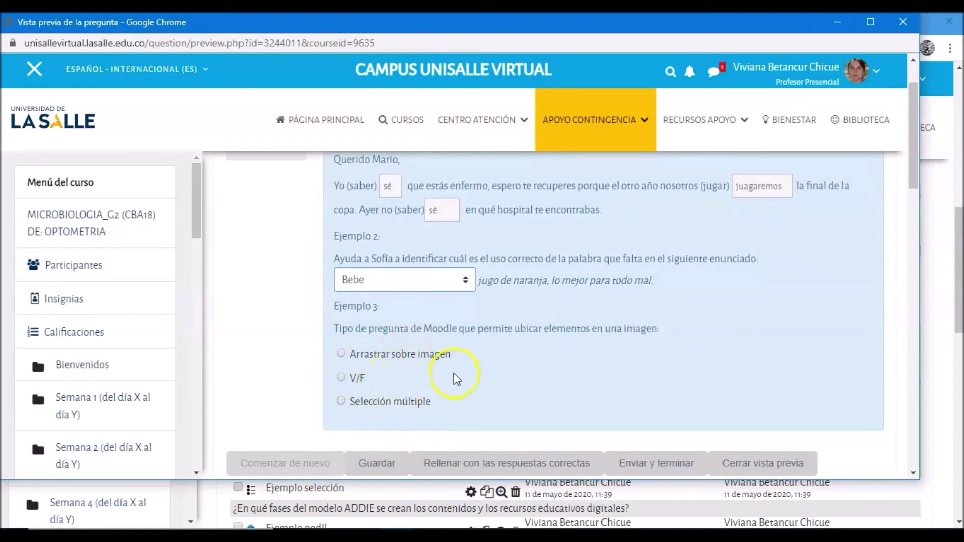
drag(386, 355, 380, 355)
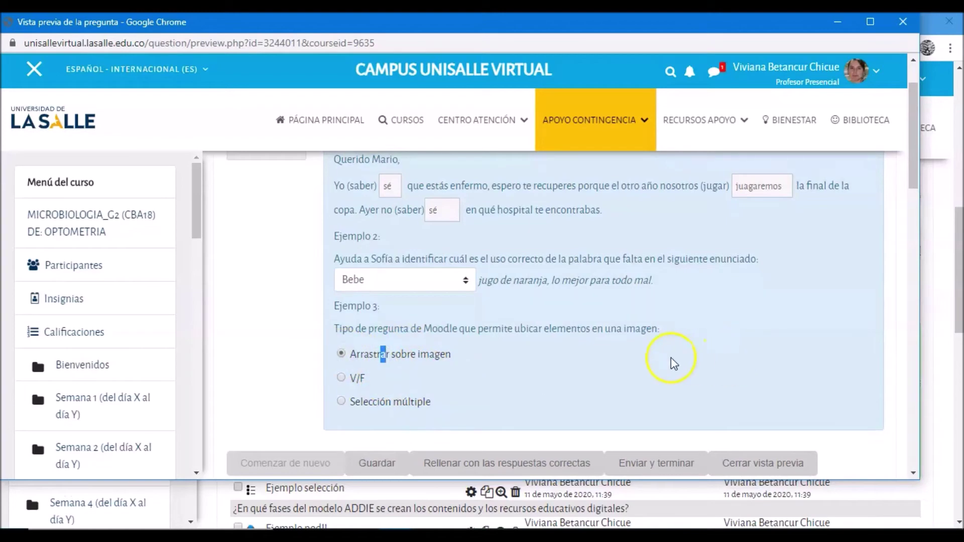
Step: Check the filled-in answers of the three examples, submit them and finish the preview attempt
scroll(468, 271, up, 1)
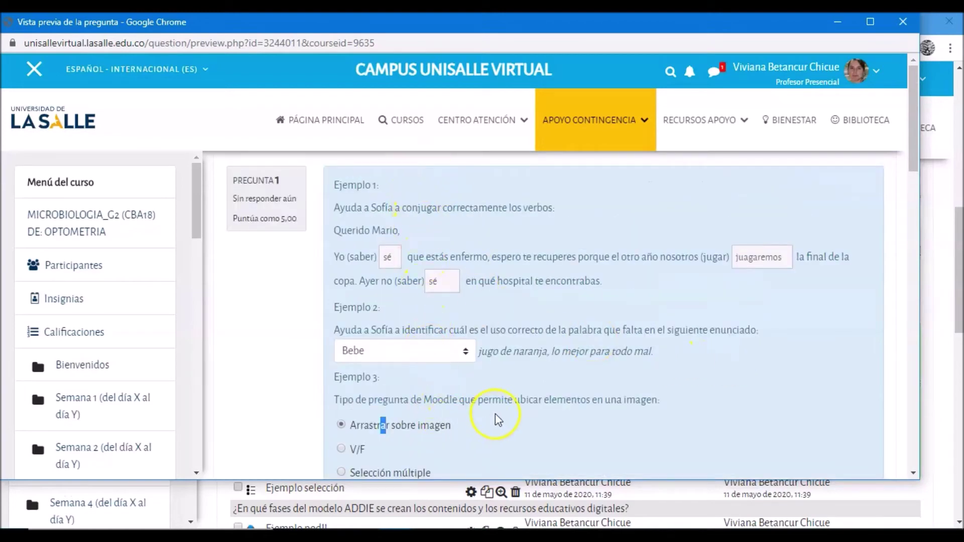
scroll(495, 414, down, 1)
click(500, 395)
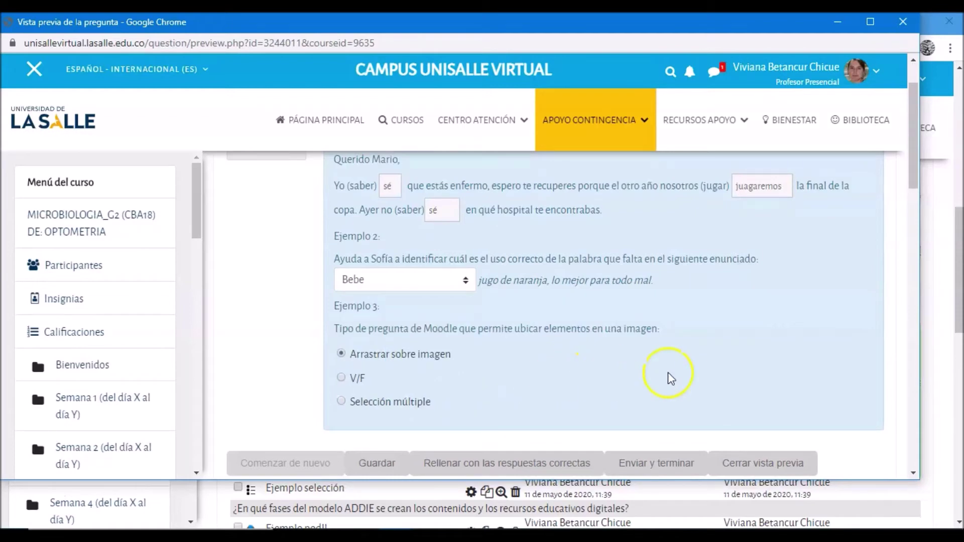
scroll(672, 379, down, 2)
click(668, 326)
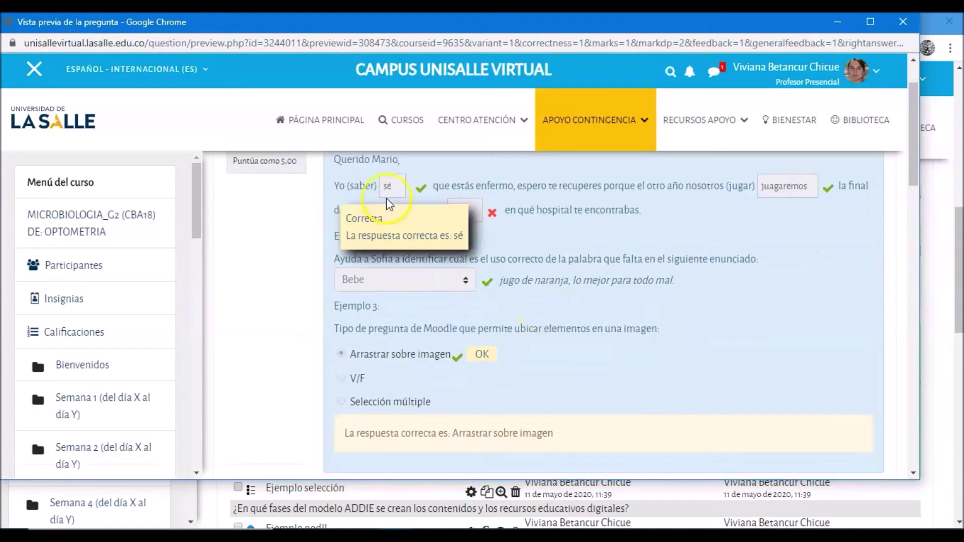
Step: Review the marking of the answers in all three examples and close the question preview
scroll(741, 207, up, 1)
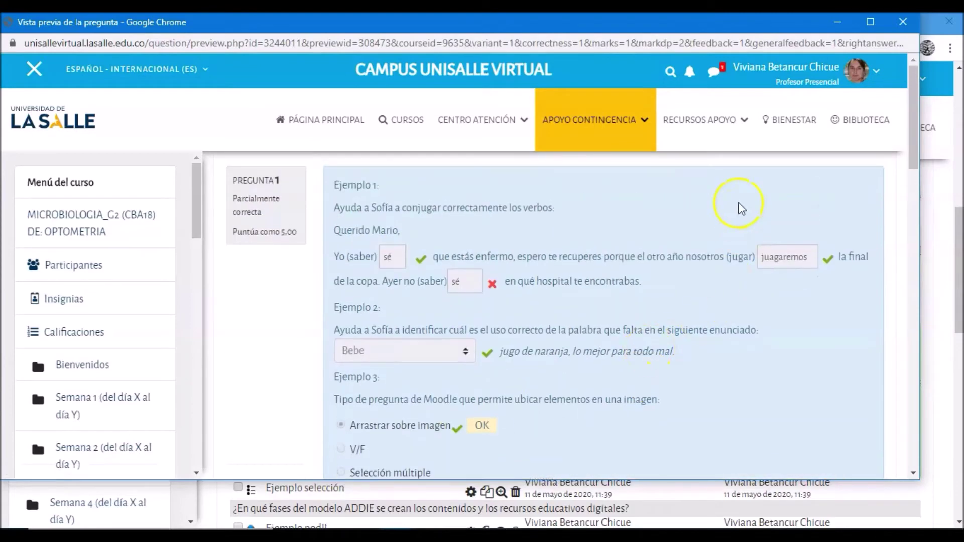
scroll(786, 331, down, 1)
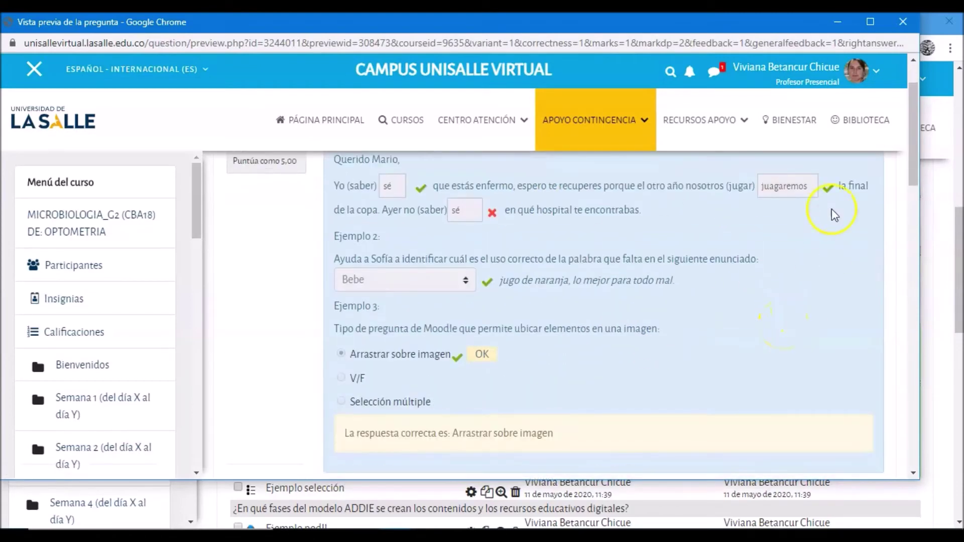
click(907, 22)
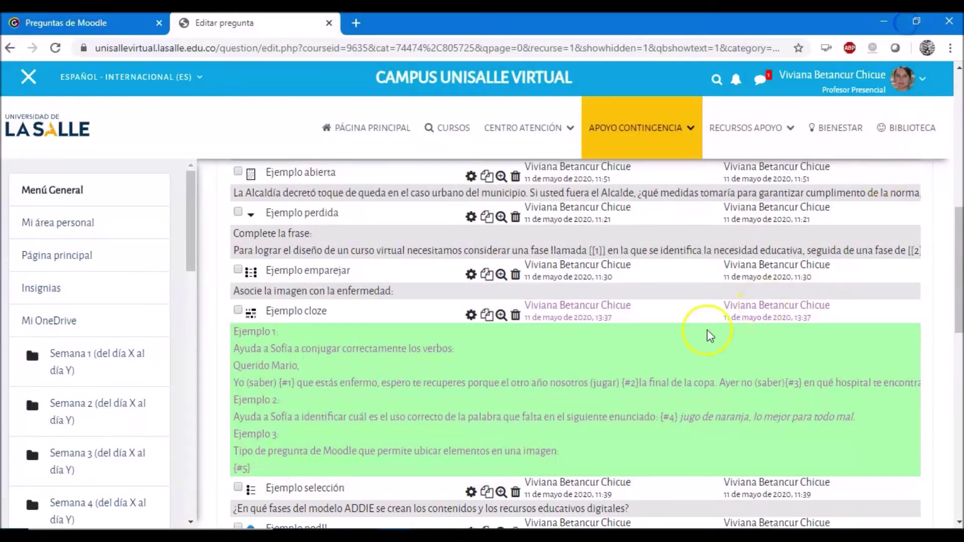
Step: Reopen the "Ejemplo cloze" question for editing, review the codes in its statement and save it
click(471, 315)
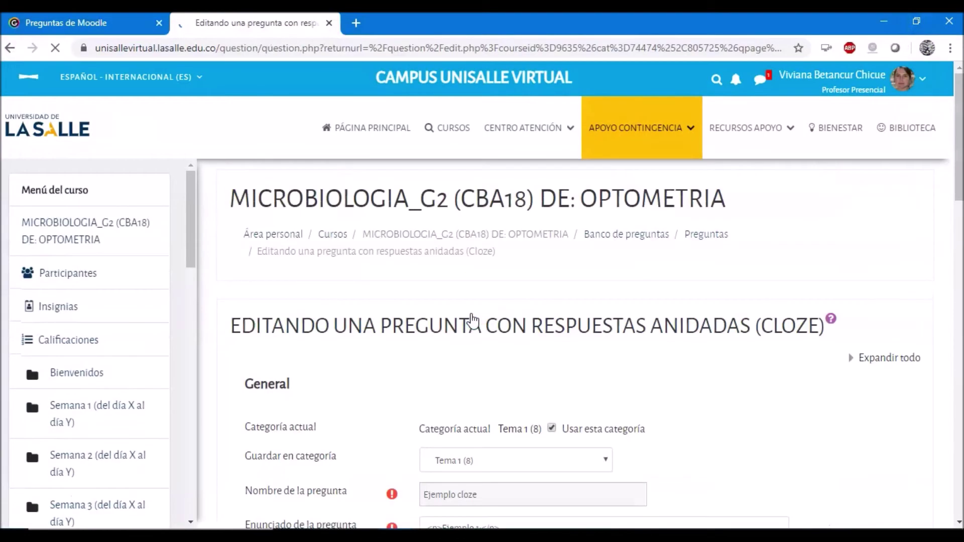
scroll(570, 372, down, 4)
scroll(549, 408, down, 2)
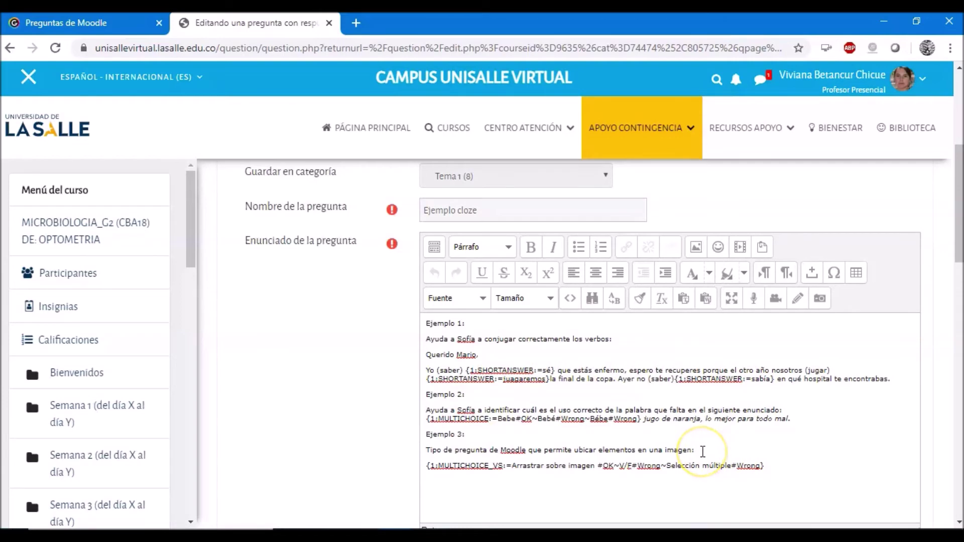
scroll(703, 452, down, 10)
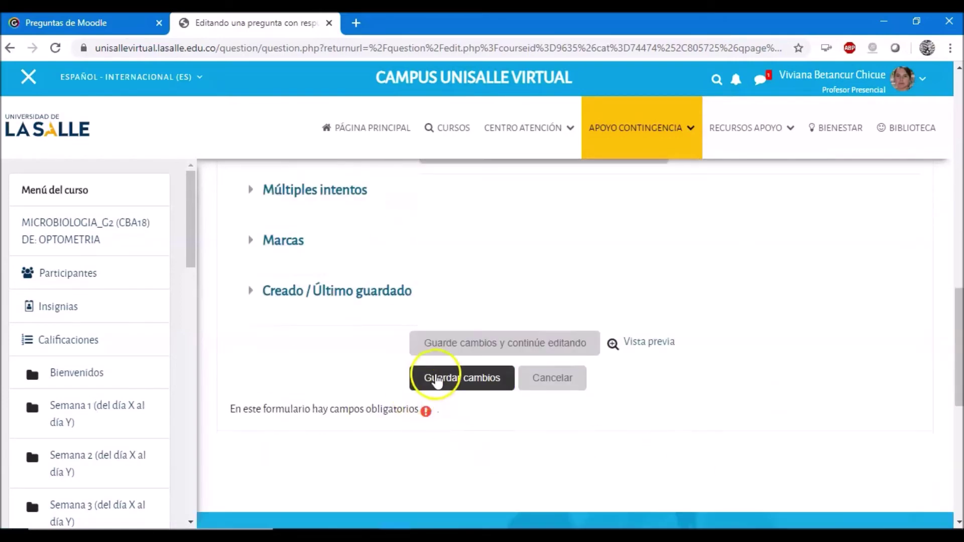
click(436, 380)
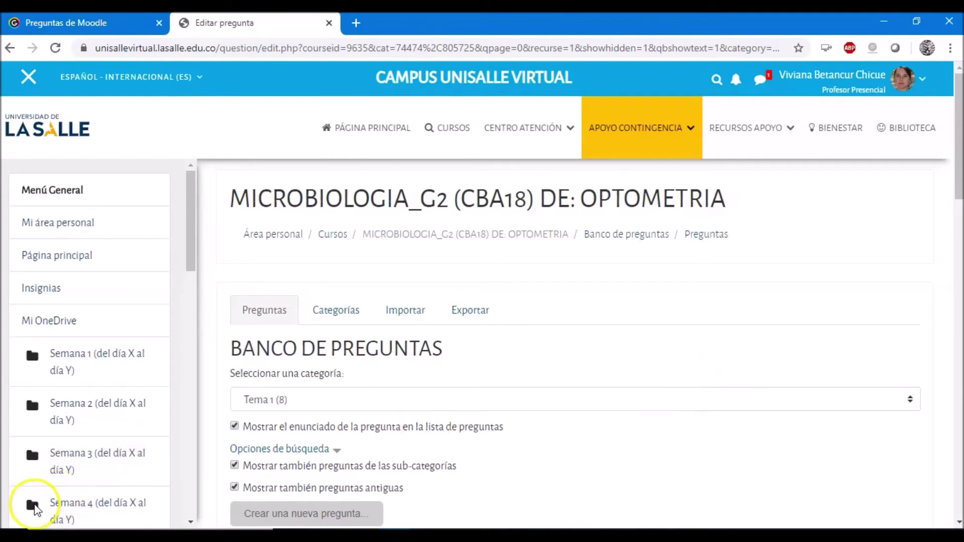
Step: Return from the question bank to the MICROBIOLOGIA_G2 course page and turn editing on
scroll(552, 369, down, 1)
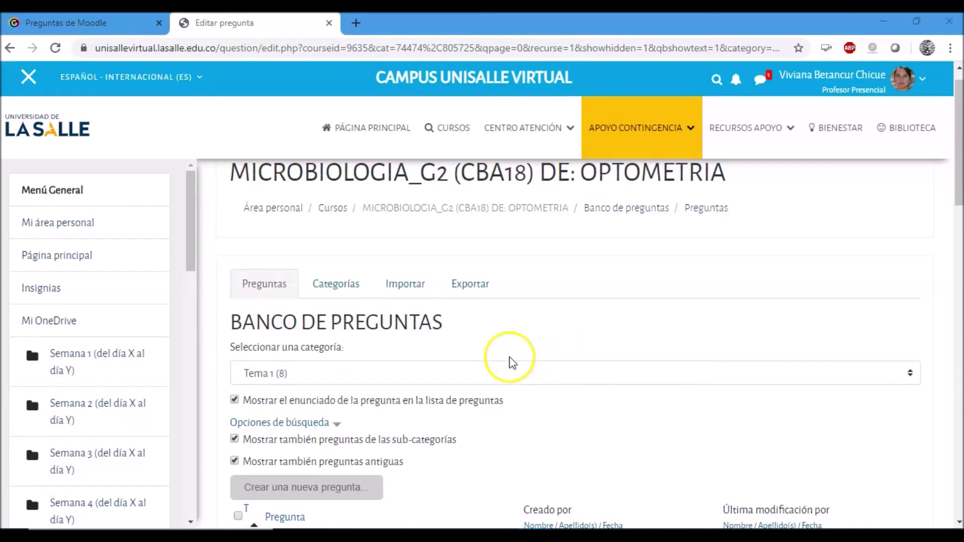
click(484, 217)
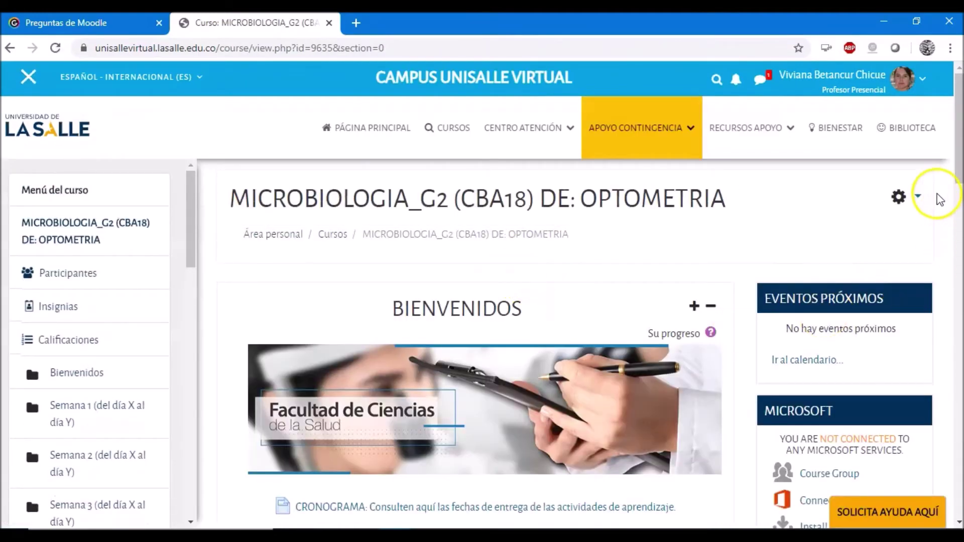
click(919, 201)
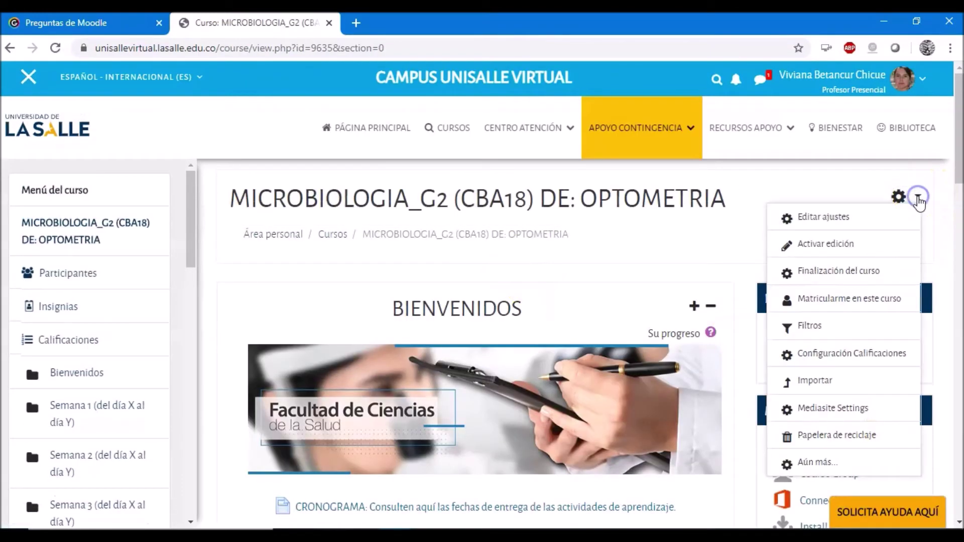
click(821, 245)
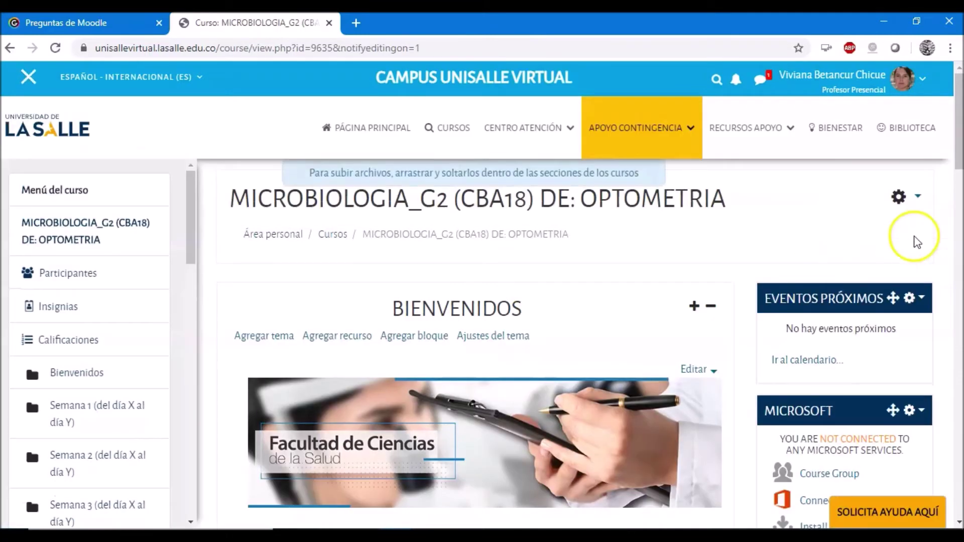
Step: Add a new Cuestionario activity to the section "Semana 1 (del día X al día Y)"
drag(958, 146, 958, 160)
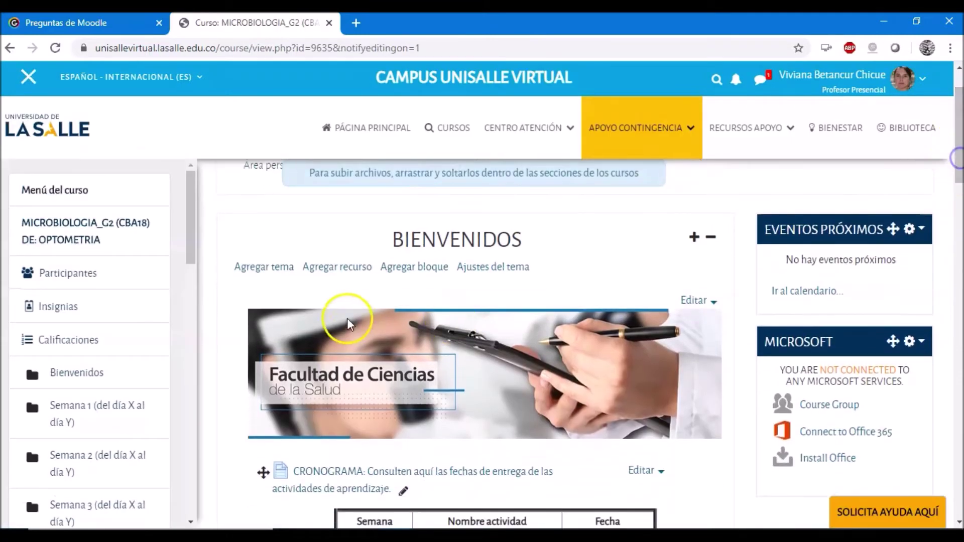
click(332, 276)
scroll(338, 297, down, 3)
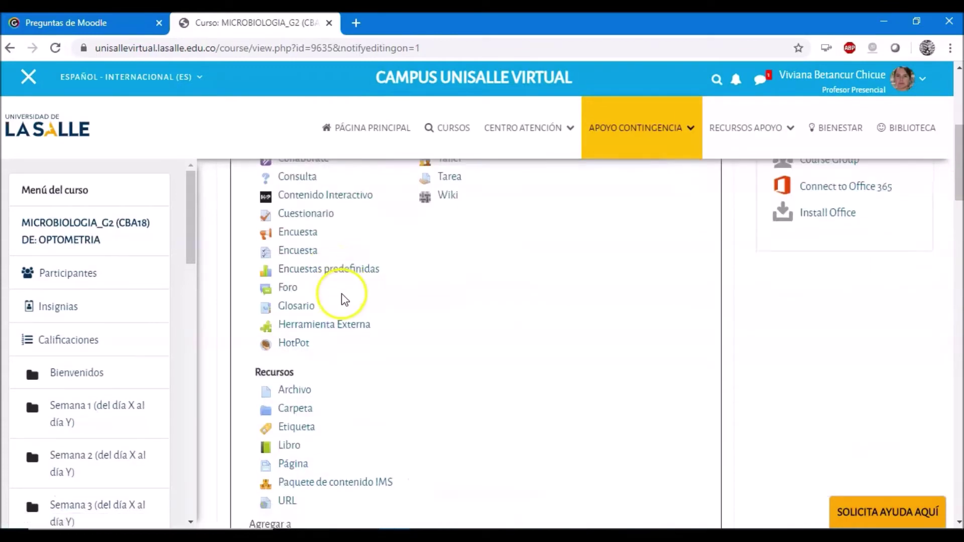
click(317, 418)
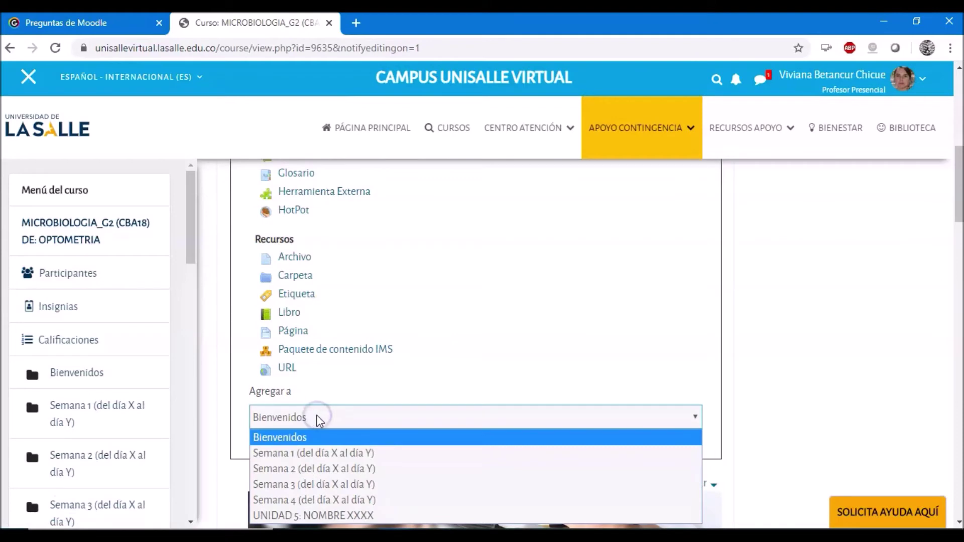
click(289, 455)
scroll(406, 378, up, 2)
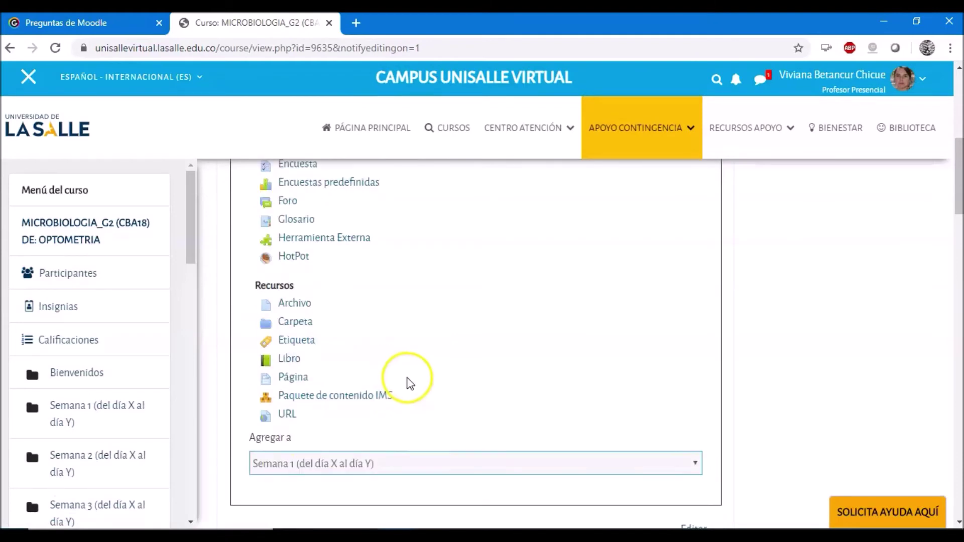
scroll(407, 384, up, 2)
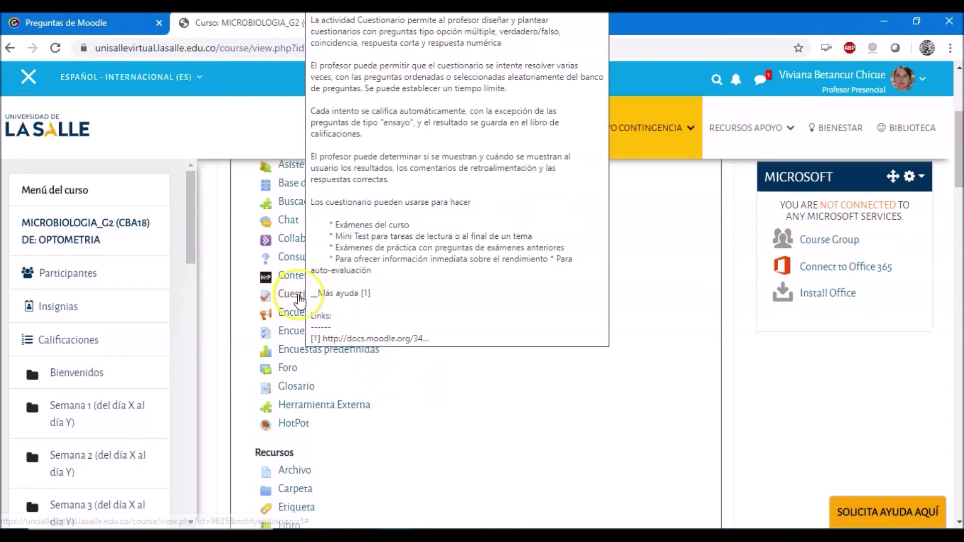
click(297, 295)
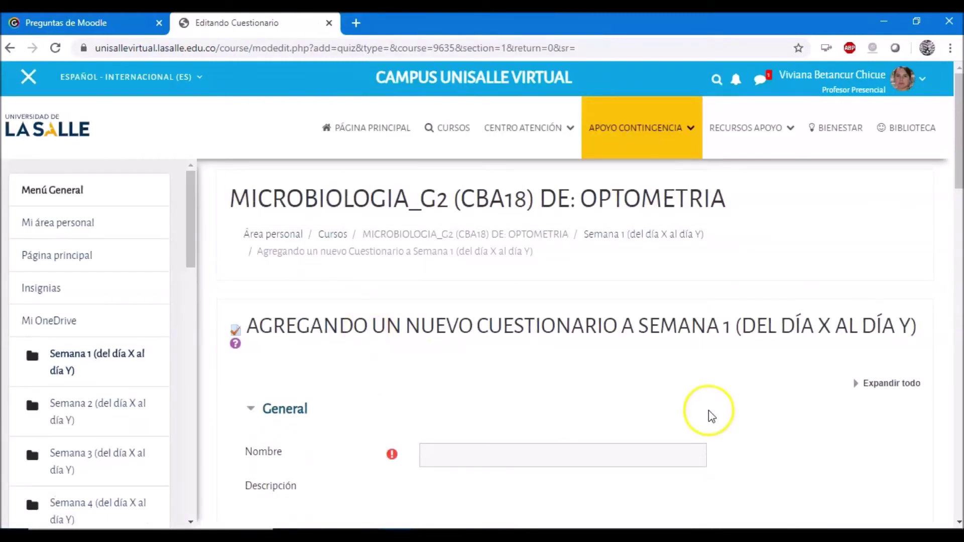
Step: Name the quiz "Ejemplo quiz" and enter "Recomendaciones" as its description
scroll(709, 410, down, 3)
scroll(709, 411, down, 2)
click(474, 242)
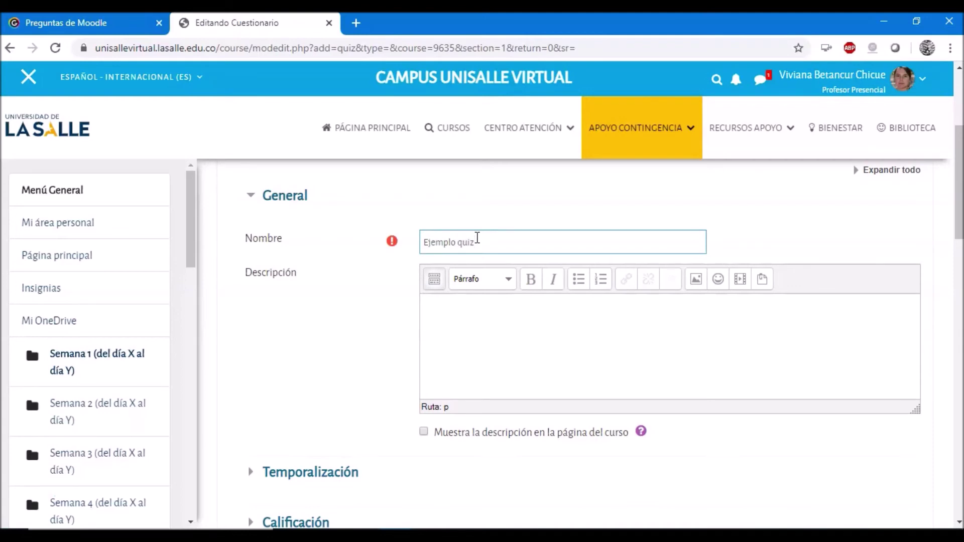
click(443, 336)
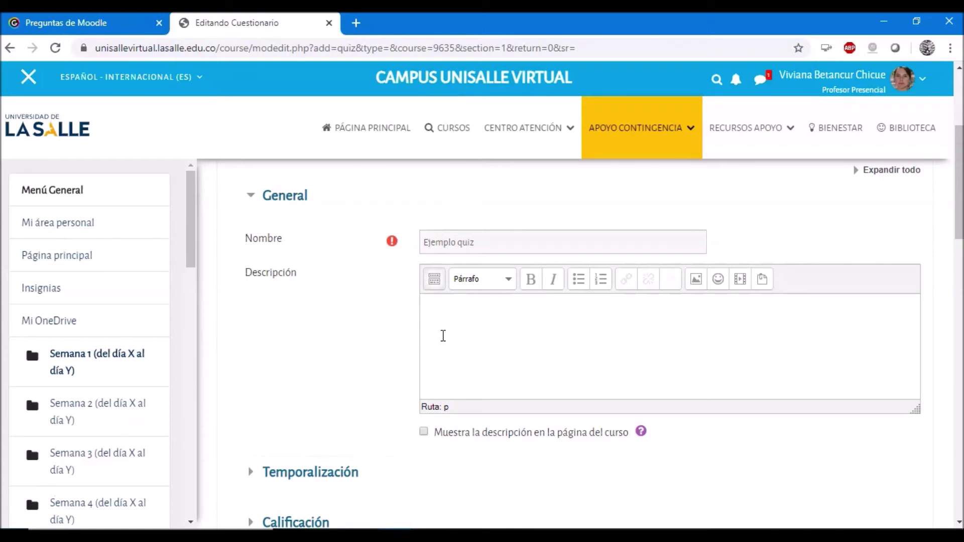
click(468, 332)
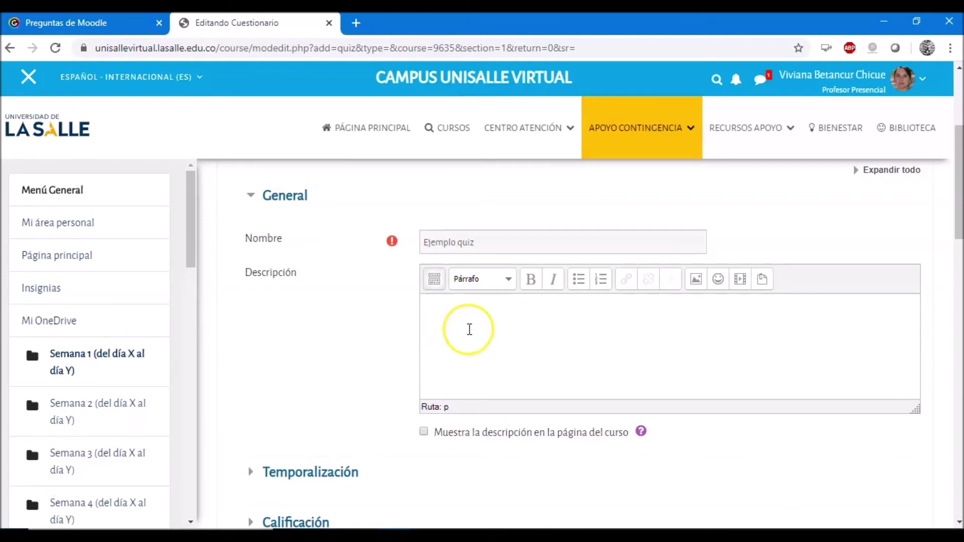
scroll(542, 318, down, 3)
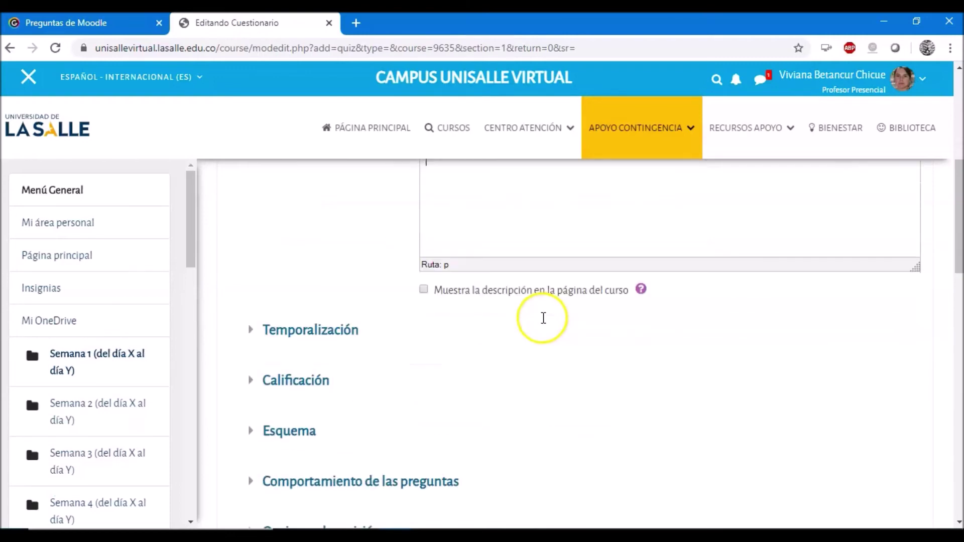
scroll(452, 301, down, 2)
scroll(484, 290, up, 3)
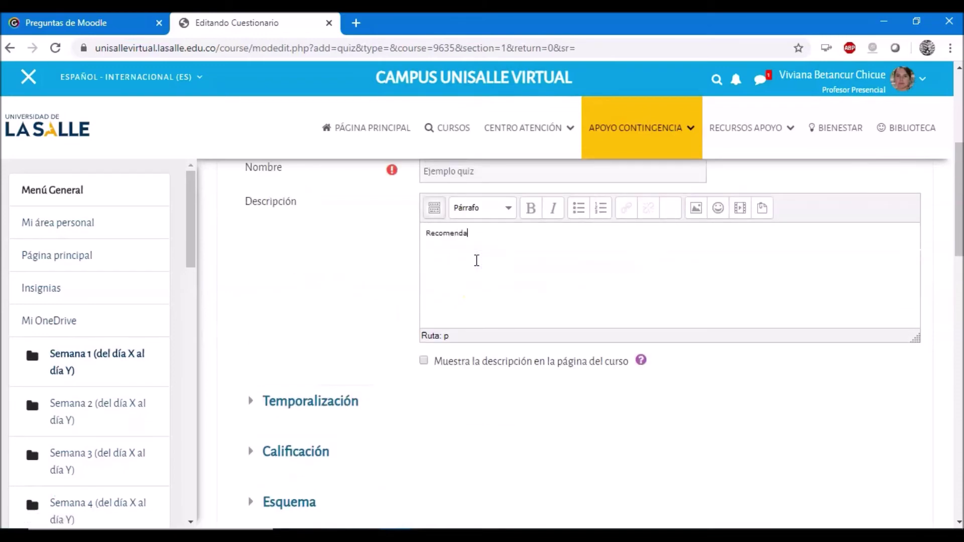
scroll(437, 362, down, 2)
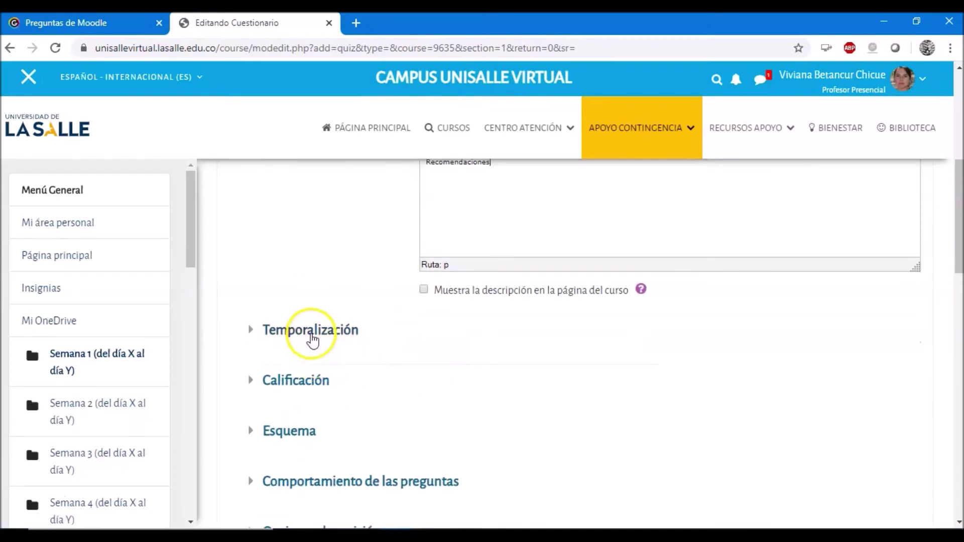
Step: In the quiz's Temporalización settings, set the action when time runs out to "El envío se realiza automáticamente"
click(312, 331)
scroll(515, 337, down, 3)
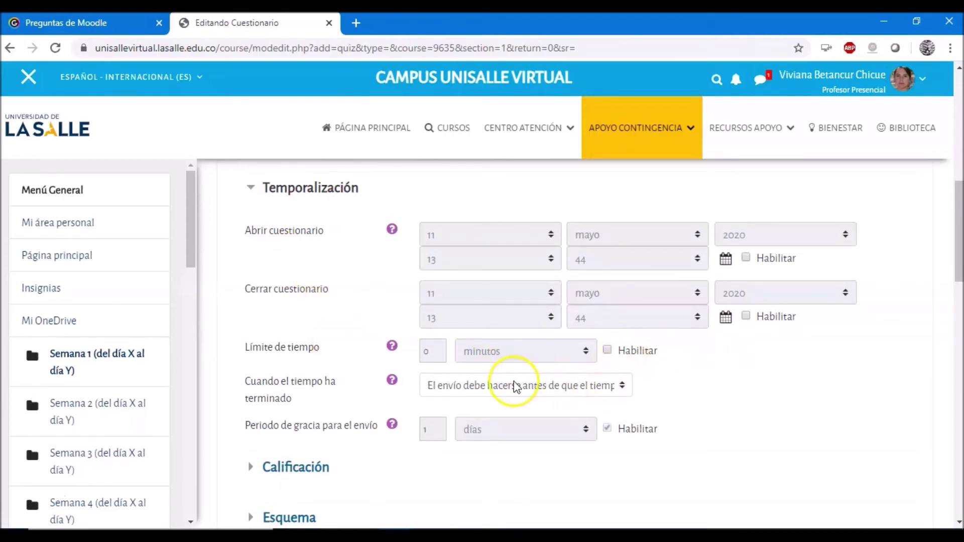
click(497, 393)
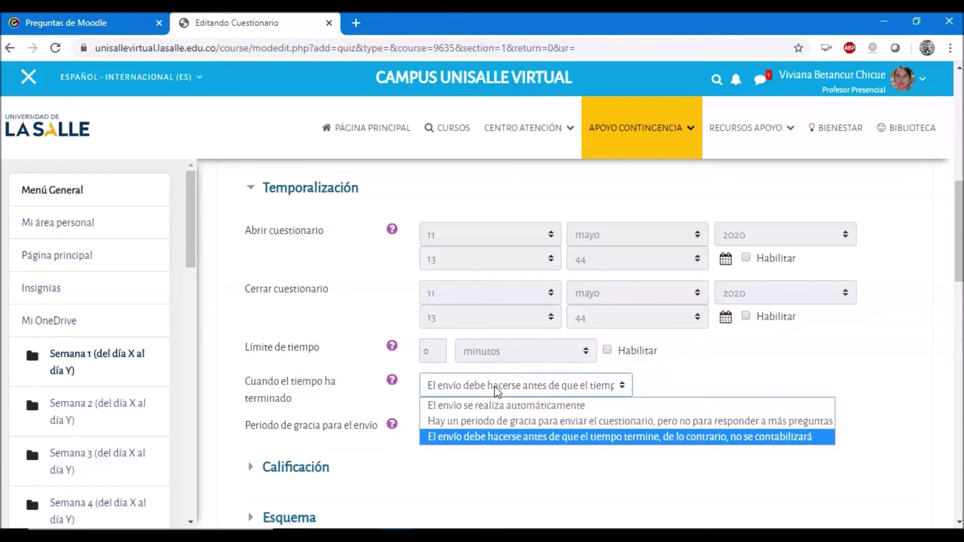
click(503, 413)
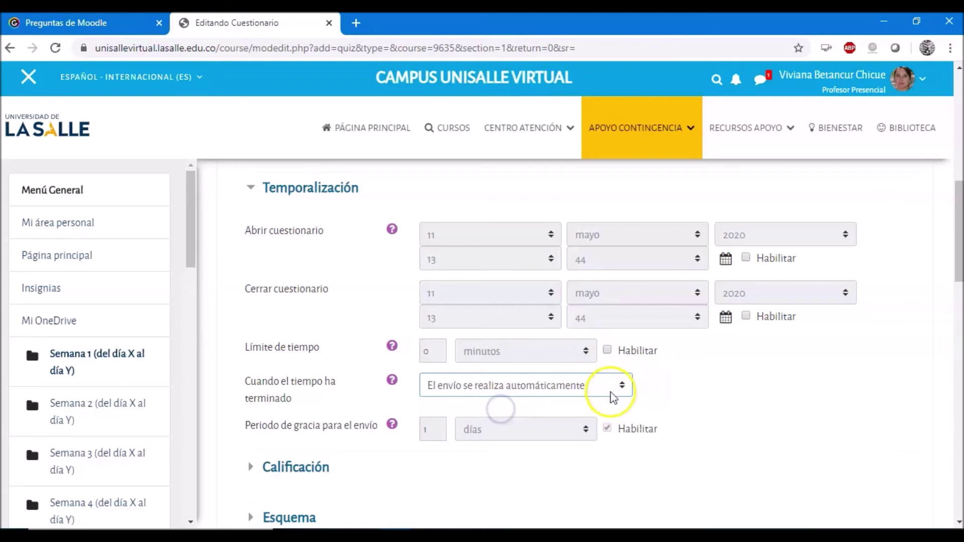
Step: Examine the quiz's Calificación settings and the choices for the number of allowed attempts
drag(960, 255, 960, 296)
click(309, 279)
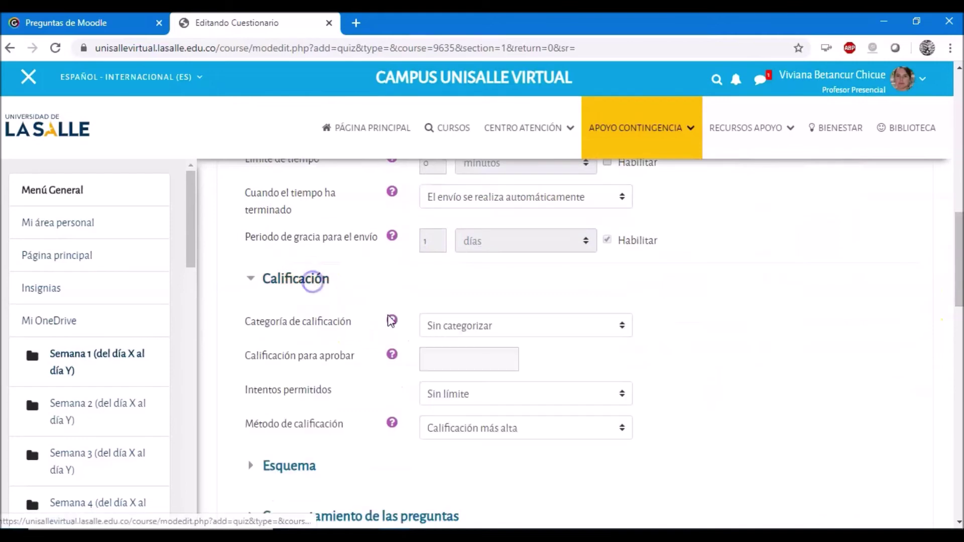
scroll(836, 359, down, 1)
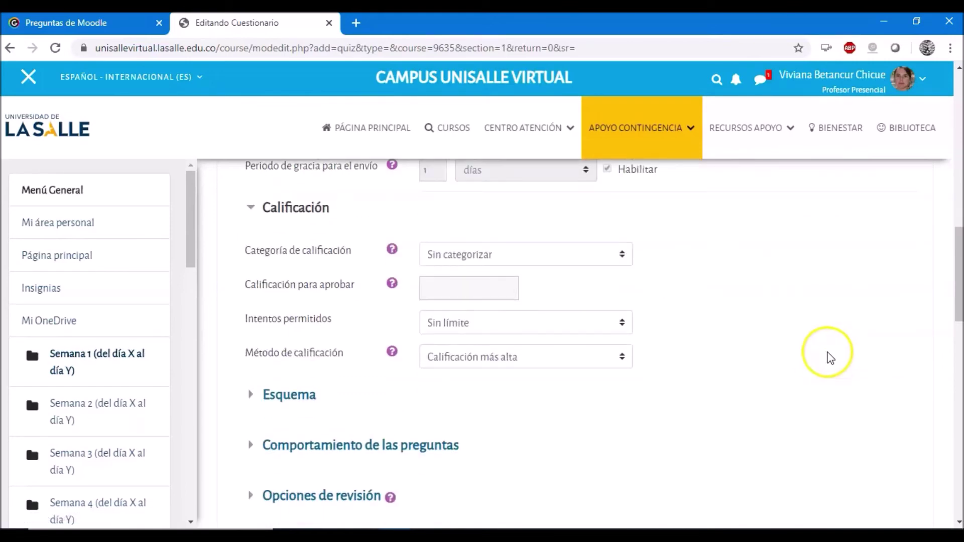
click(474, 327)
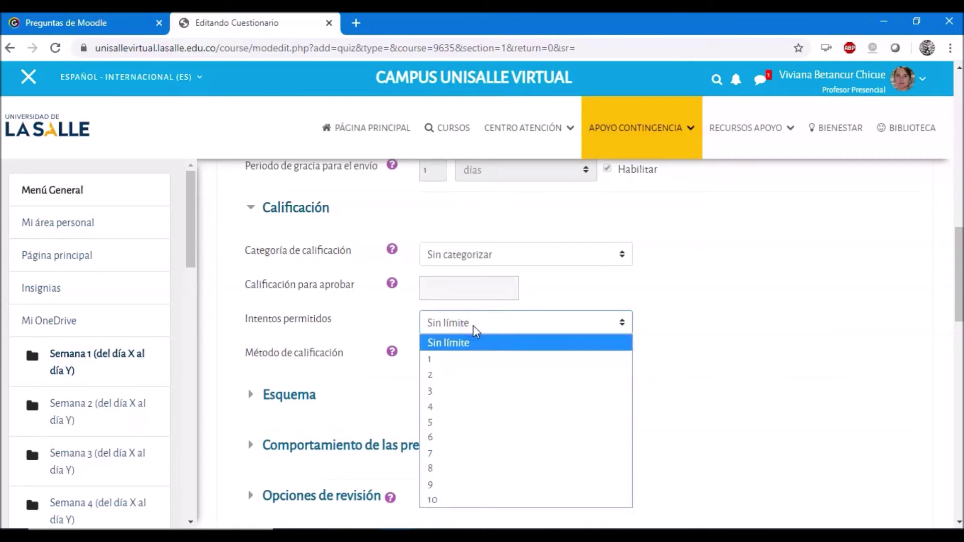
click(472, 359)
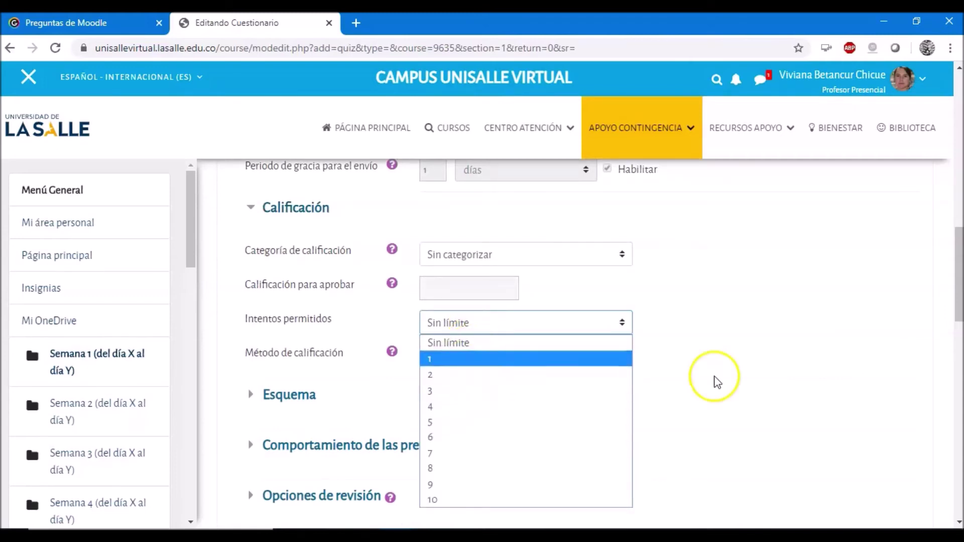
click(782, 331)
scroll(782, 332, down, 3)
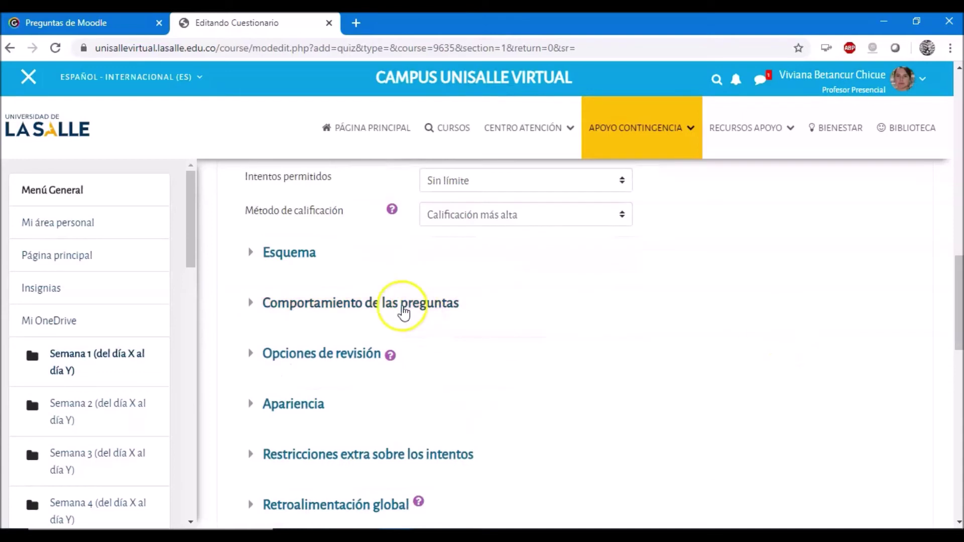
Step: In the quiz's Esquema settings, reveal the additional options and choose Libre as the navigation method
click(301, 253)
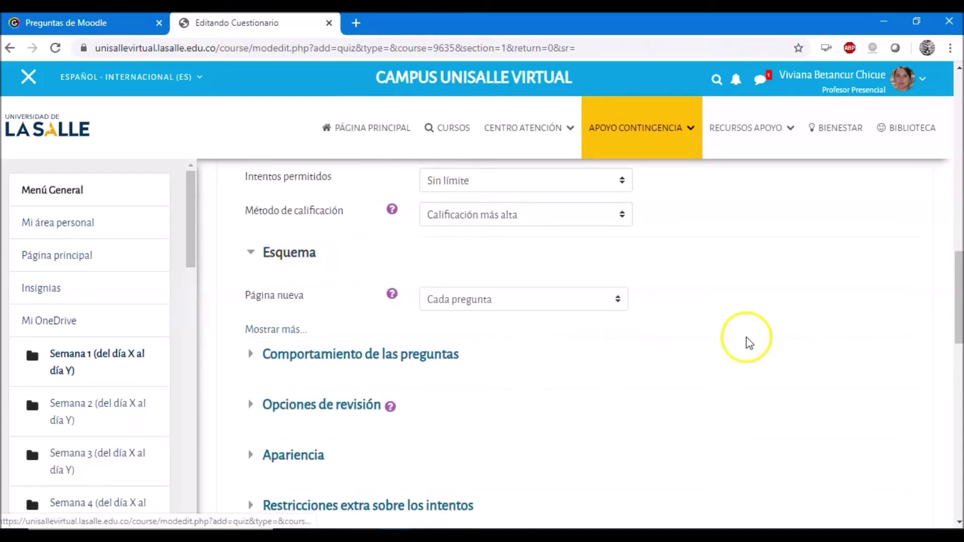
scroll(723, 347, down, 2)
click(267, 260)
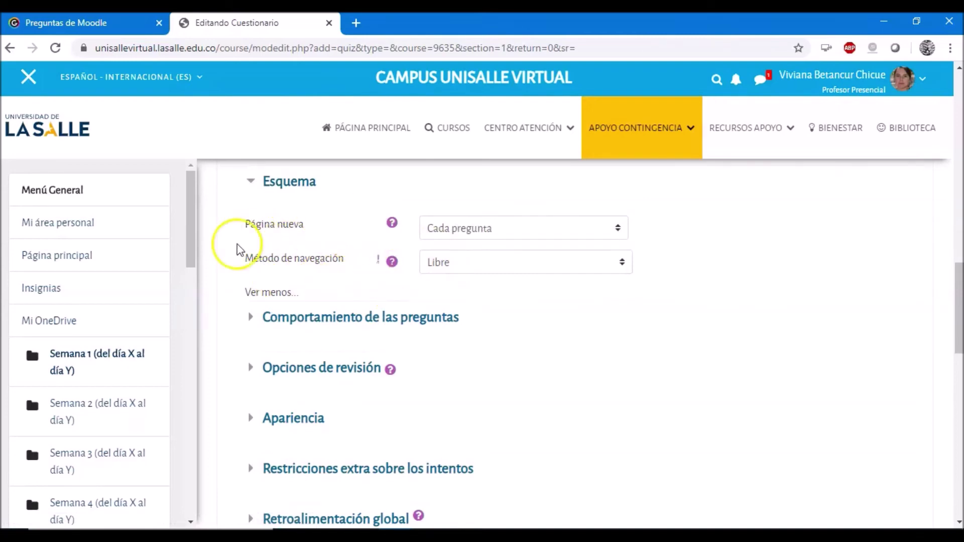
click(472, 260)
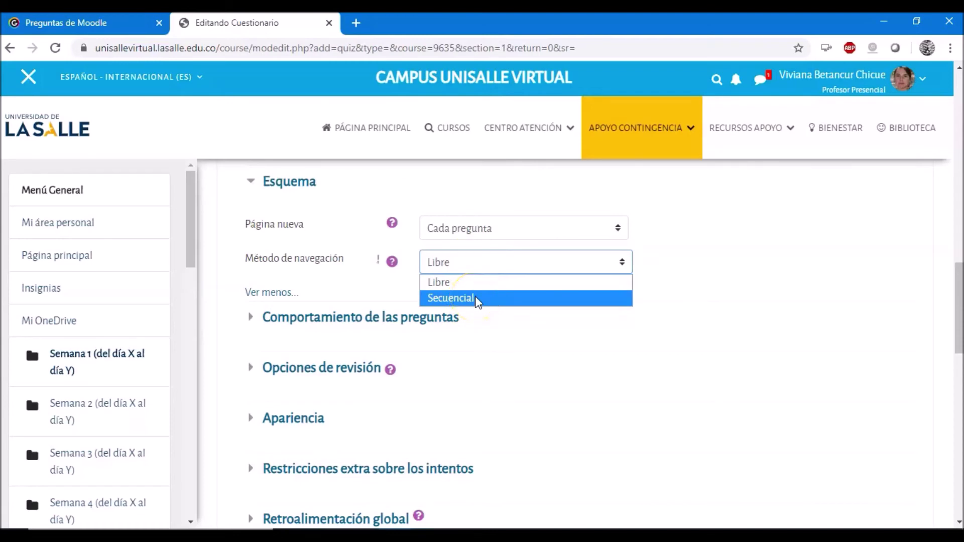
click(466, 285)
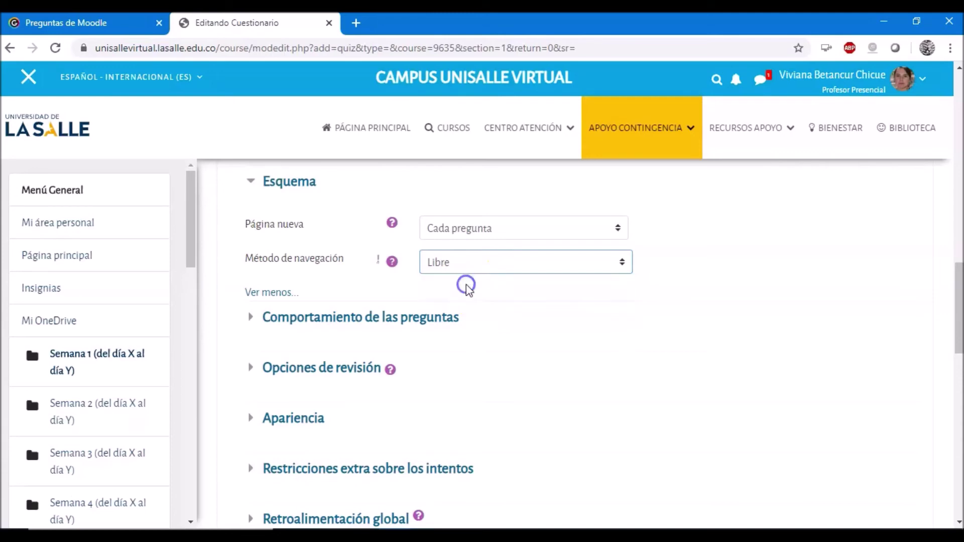
Step: Examine the quiz's Comportamiento de las preguntas settings and its Opciones de revisión for each stage of the attempt
click(390, 317)
scroll(776, 319, down, 3)
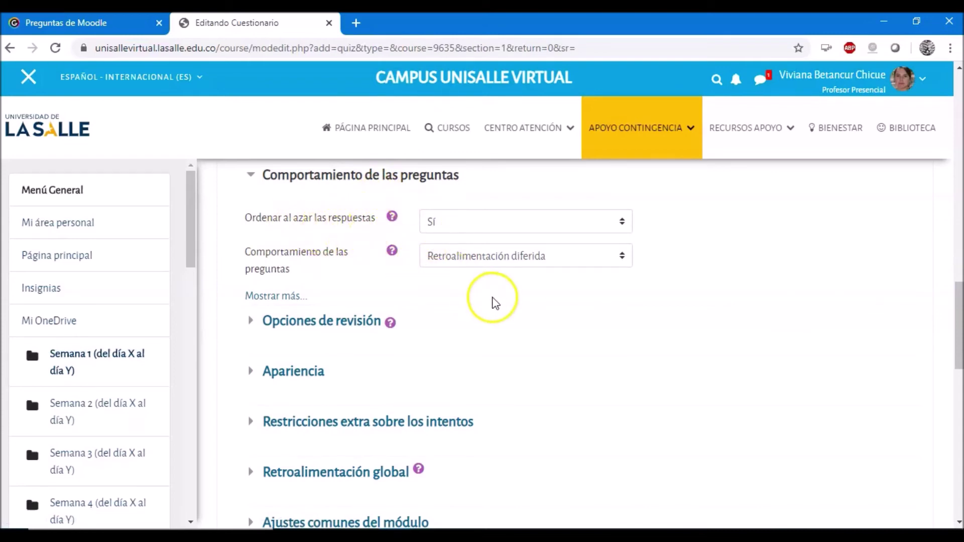
scroll(493, 302, down, 2)
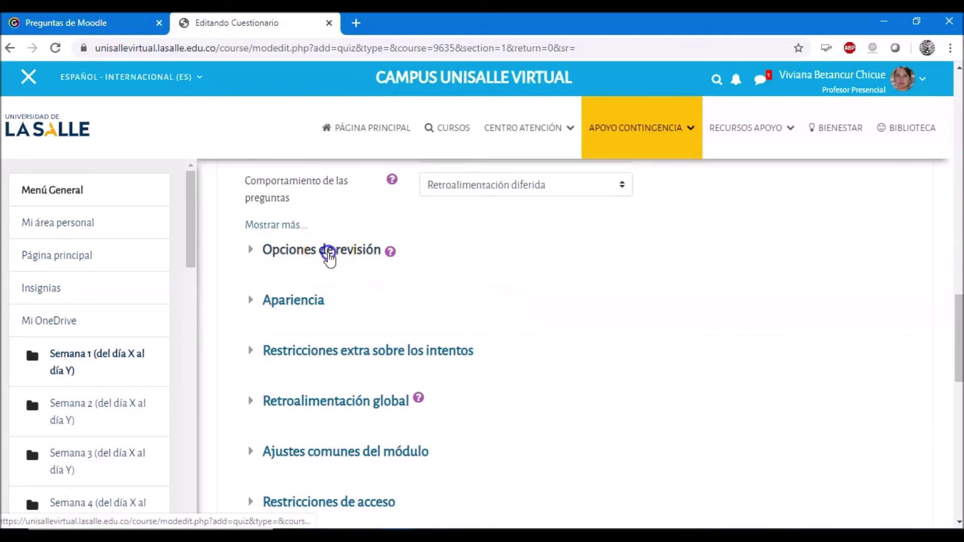
click(329, 259)
scroll(380, 275, down, 2)
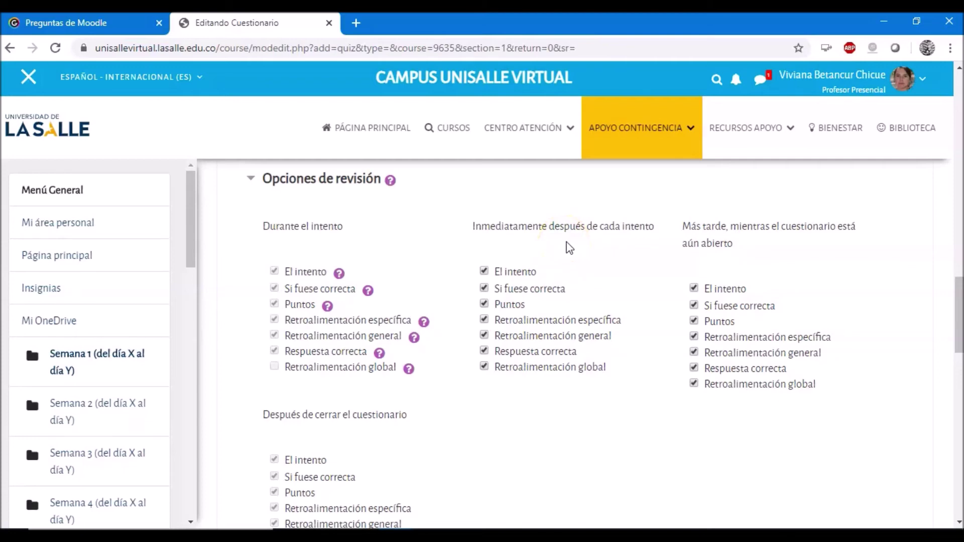
scroll(578, 369, down, 2)
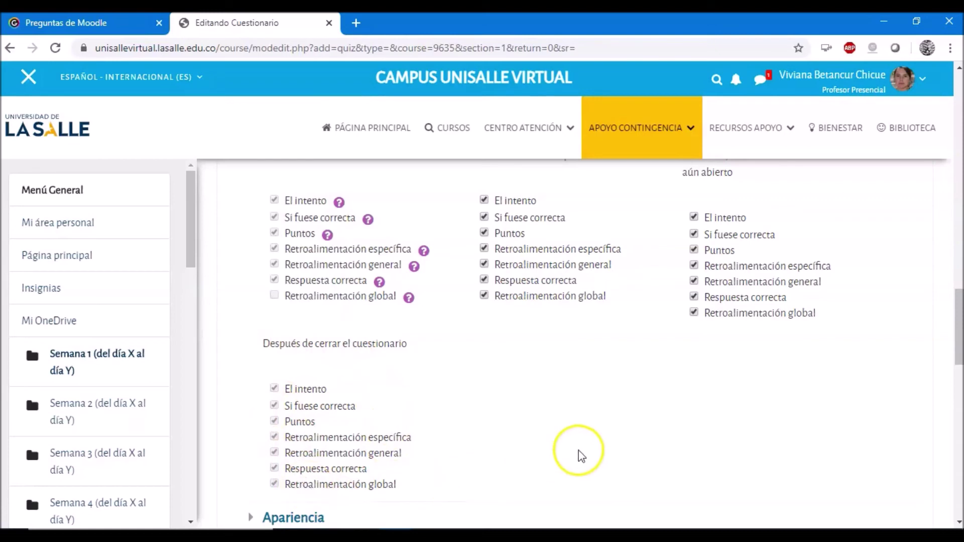
scroll(683, 294, up, 2)
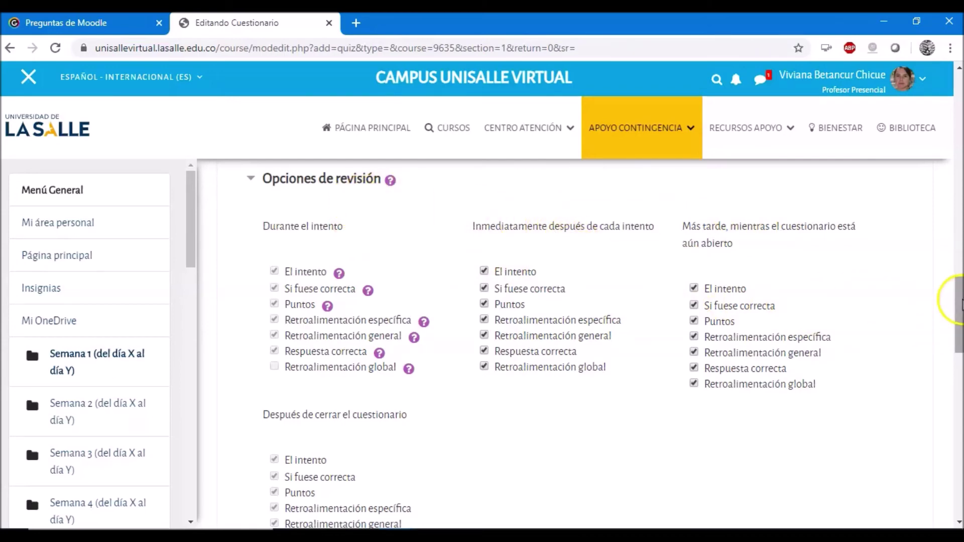
Step: Check the Apariencia settings and save the new quiz without returning to the course
drag(960, 303, 959, 350)
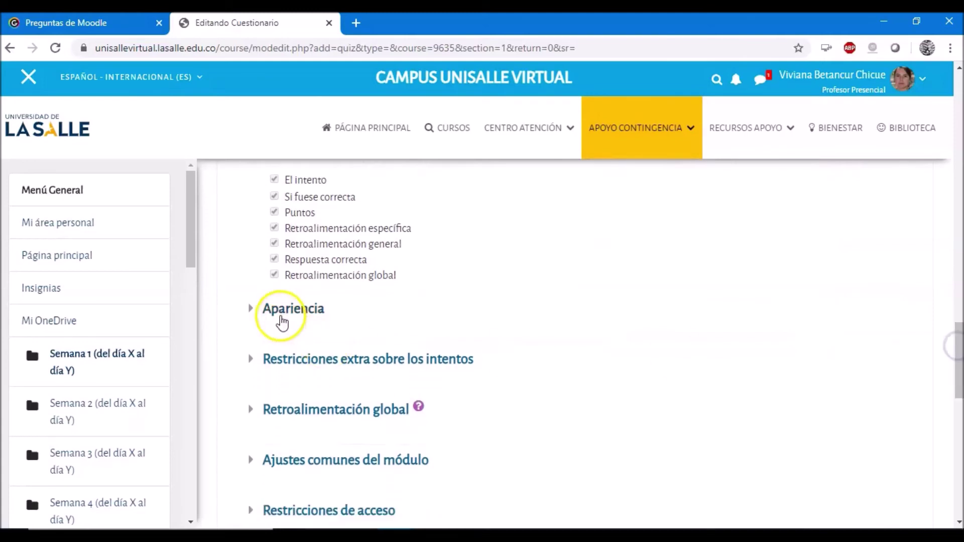
scroll(286, 319, down, 1)
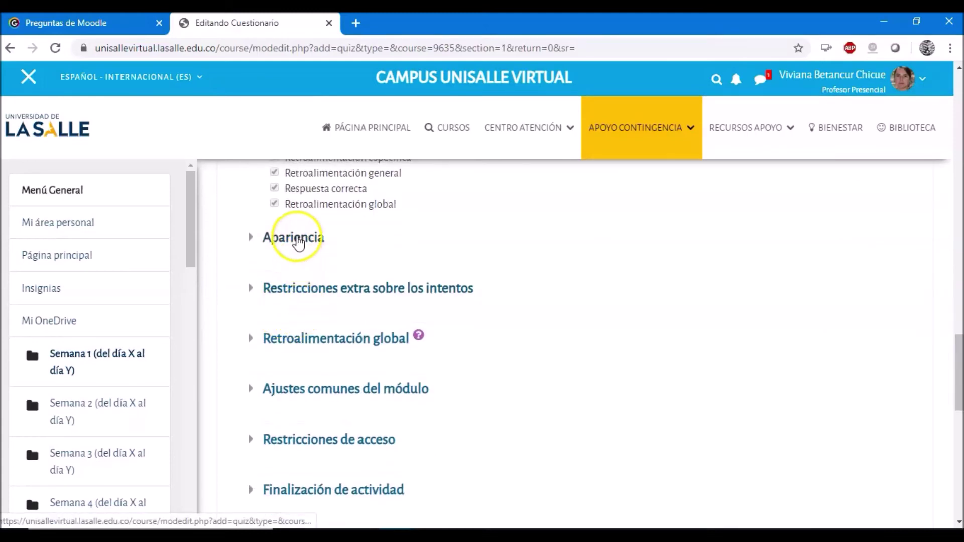
click(297, 240)
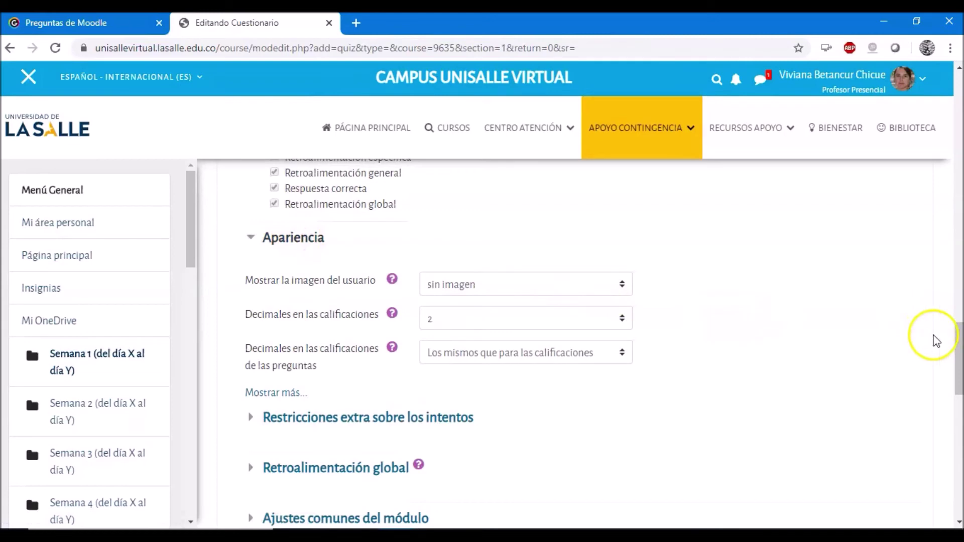
drag(959, 341, 959, 361)
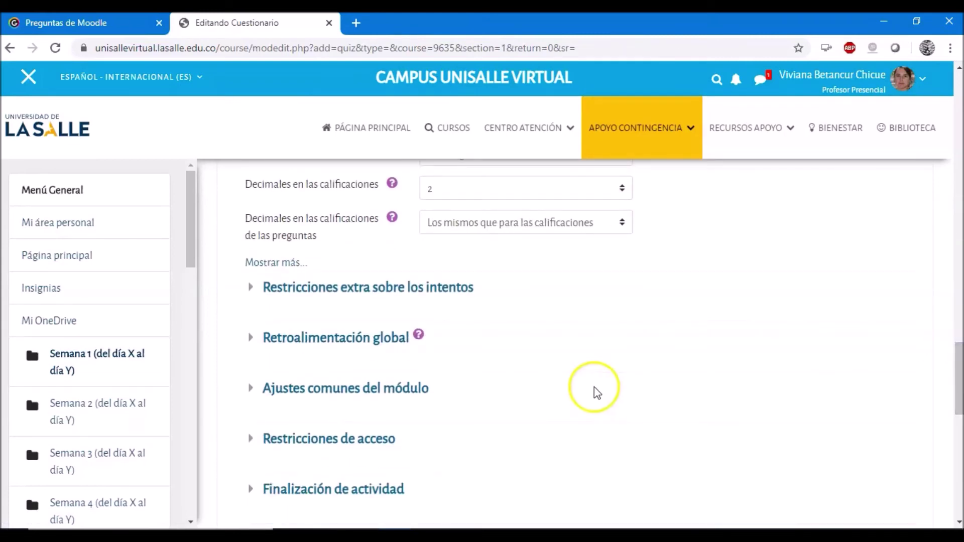
drag(960, 360, 960, 382)
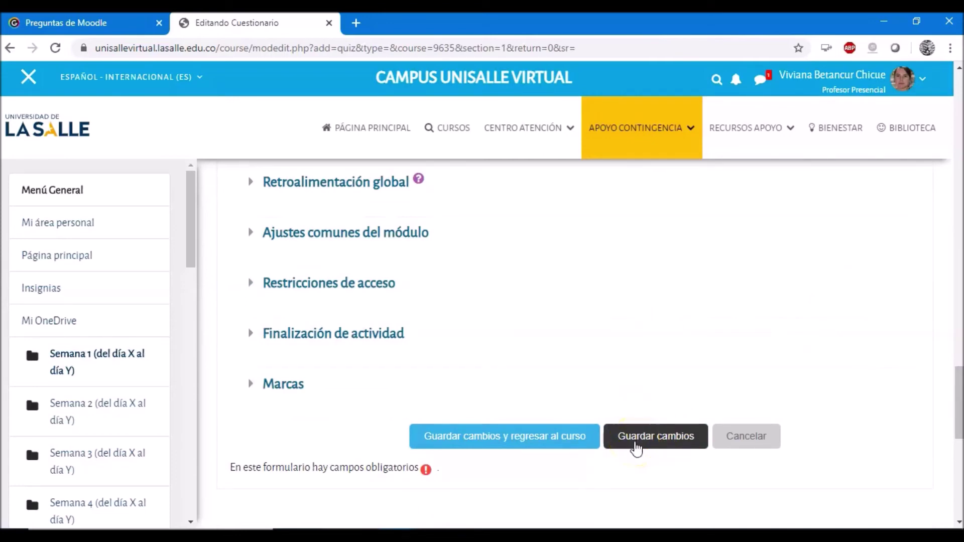
click(635, 444)
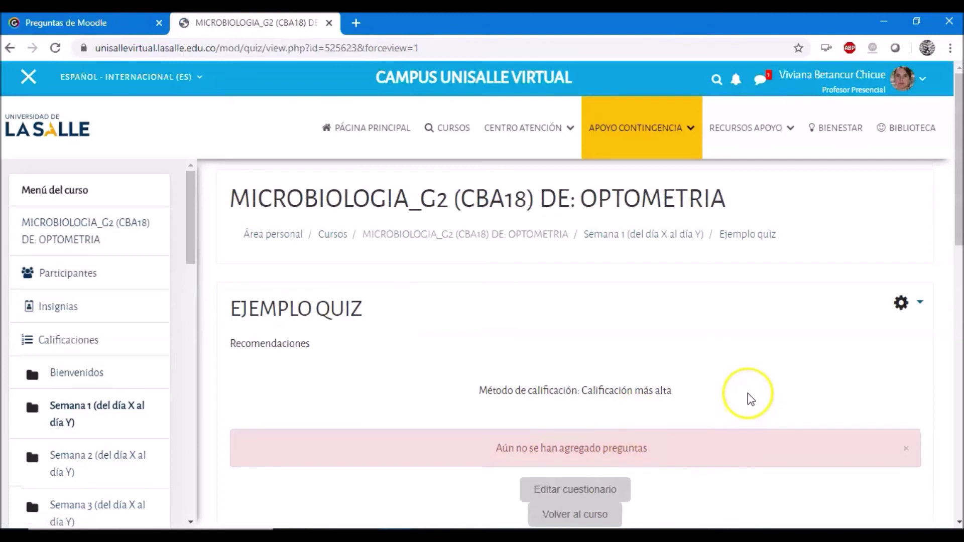
Step: Open the question editing page of "Ejemplo quiz"
scroll(748, 397, down, 1)
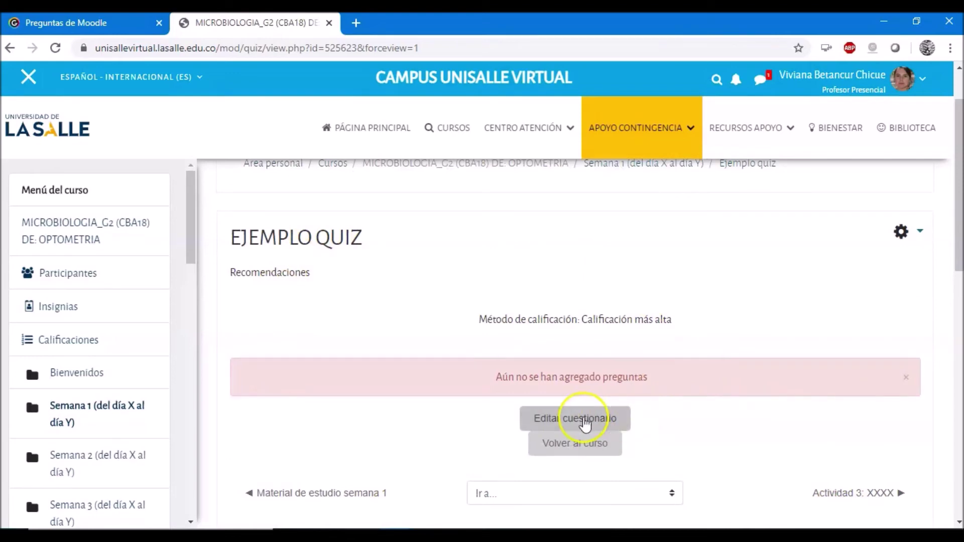
click(560, 429)
click(921, 233)
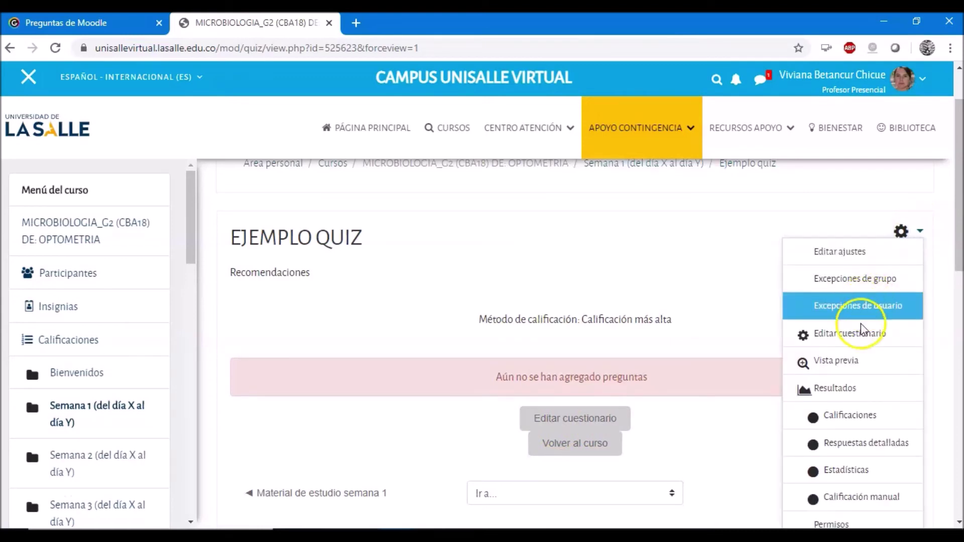
click(862, 342)
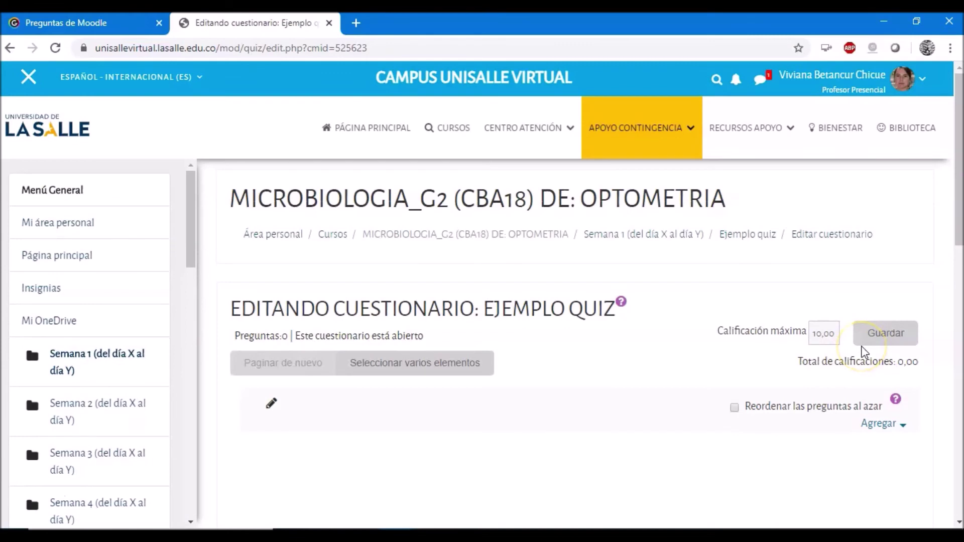
Step: Try to set the quiz's maximum grade to 5
drag(954, 234, 960, 213)
scroll(960, 246, down, 1)
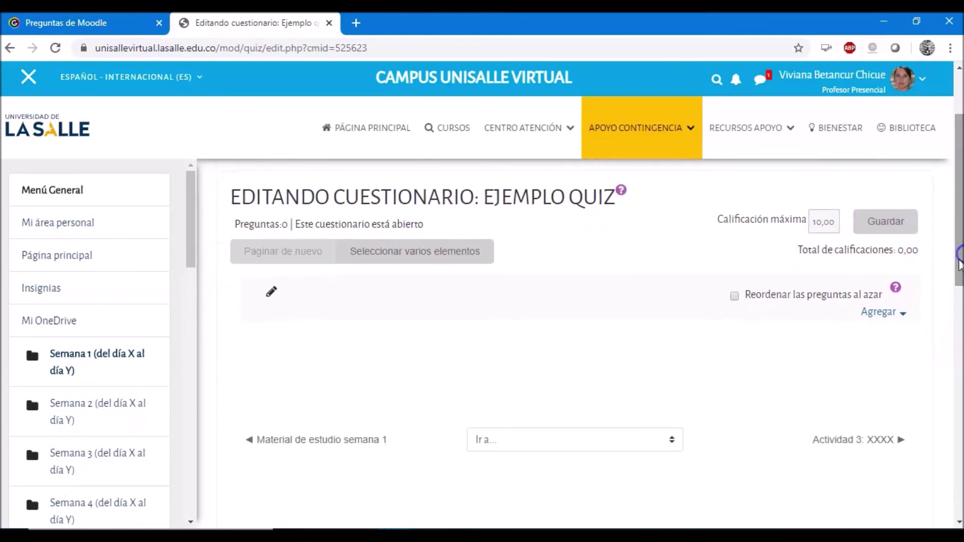
drag(835, 220, 807, 219)
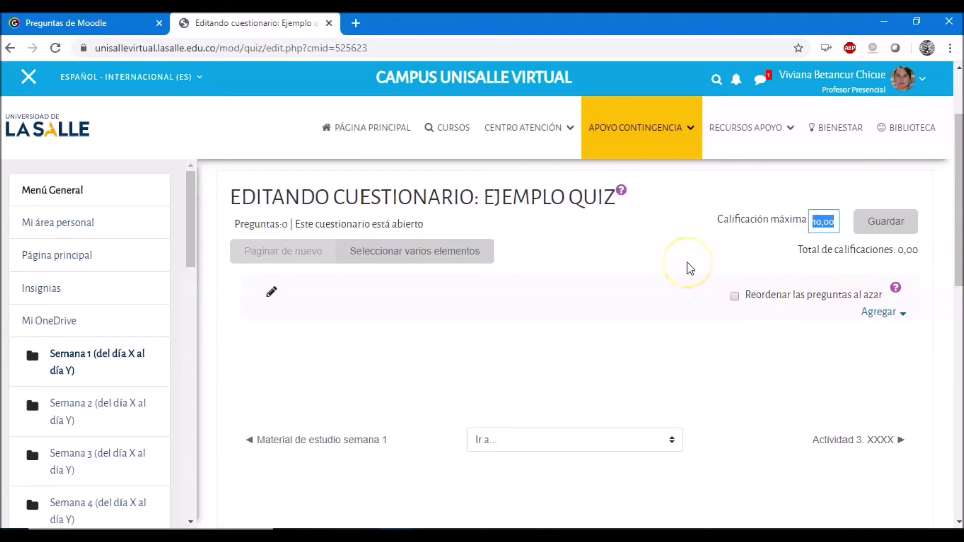
text(5)
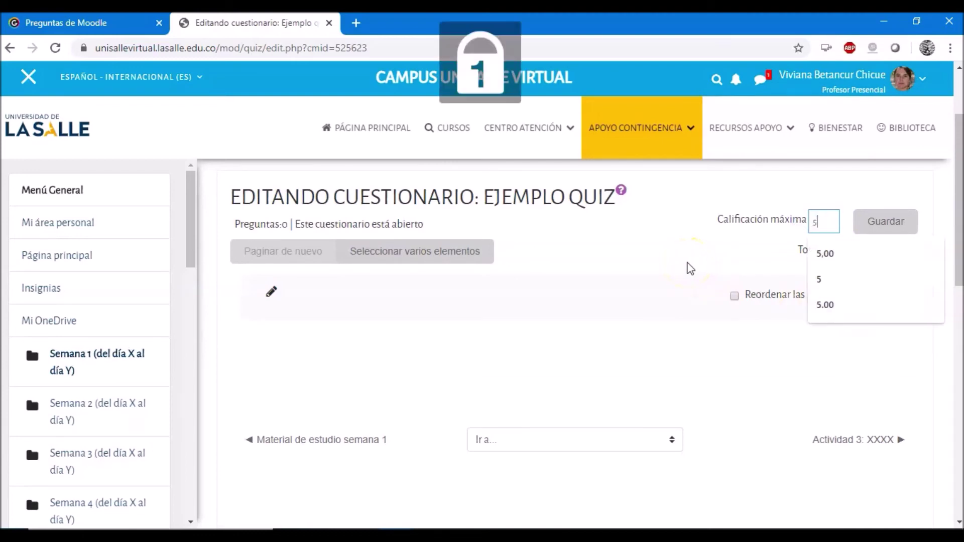
click(824, 254)
click(824, 226)
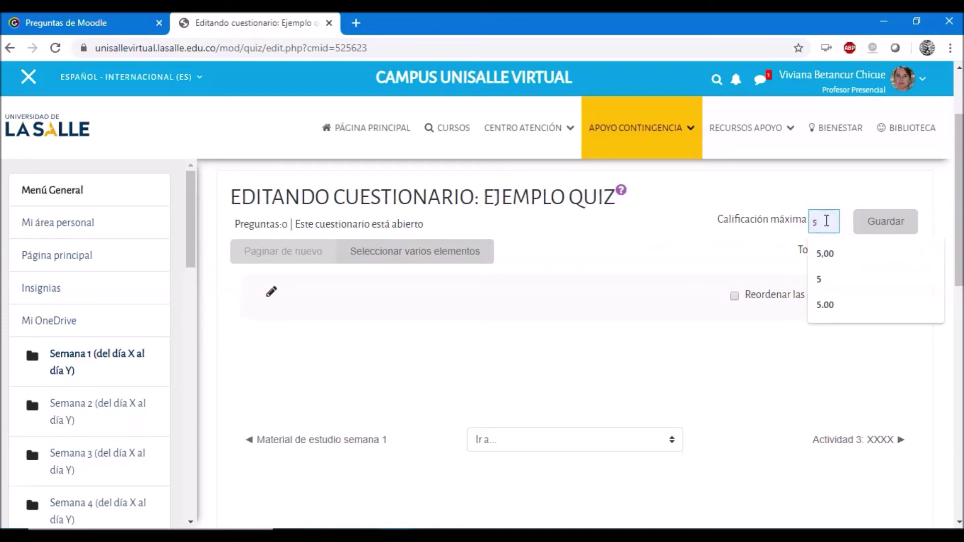
click(624, 244)
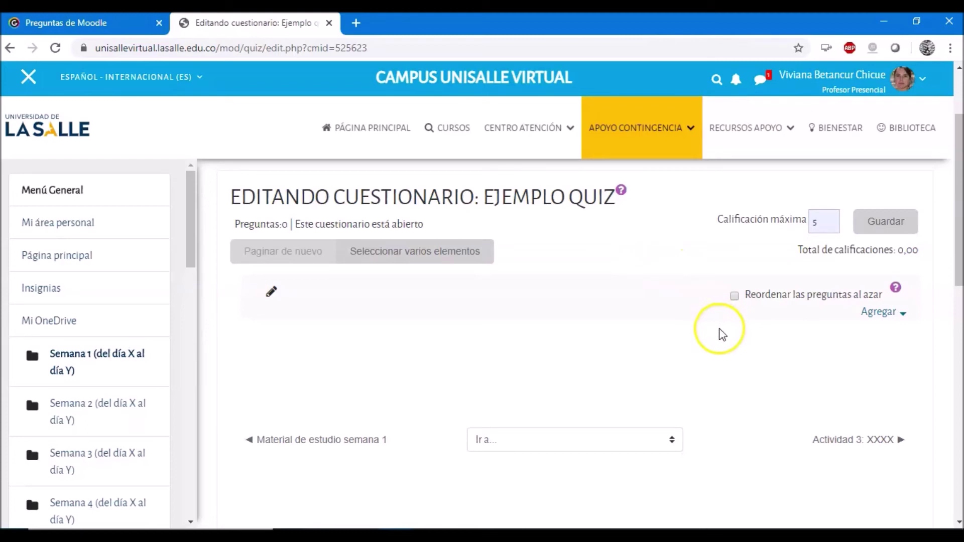
Step: Start adding questions from the question bank and choose the category "Tema 1"
scroll(722, 335, down, 1)
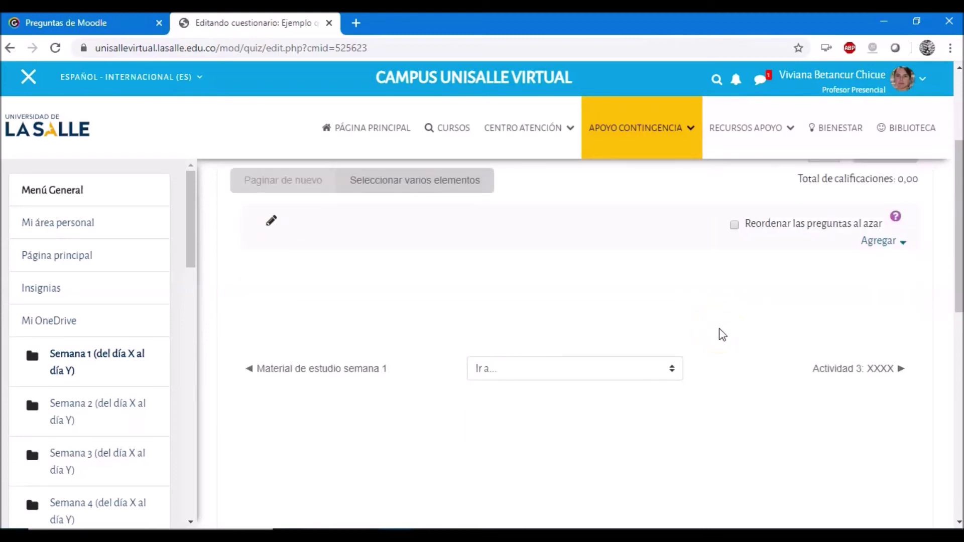
click(883, 243)
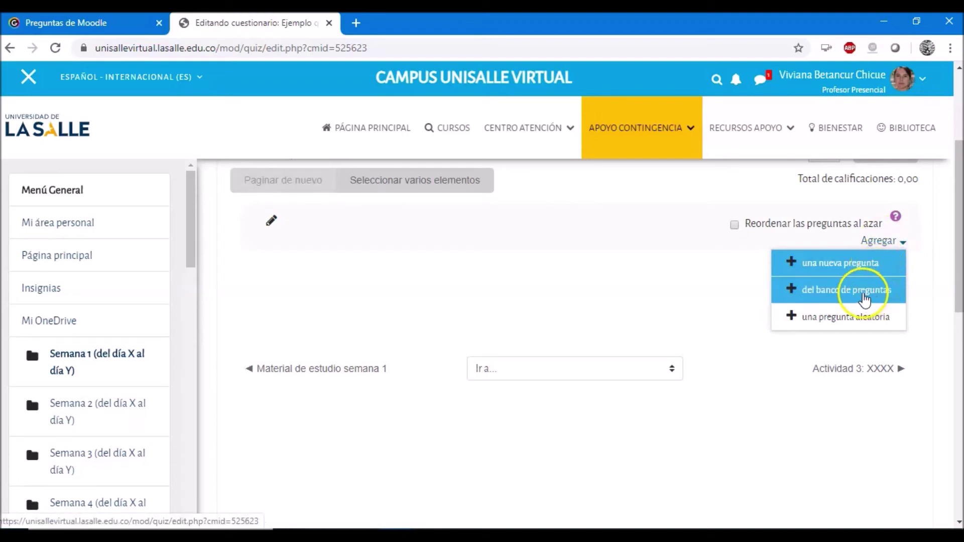
click(826, 298)
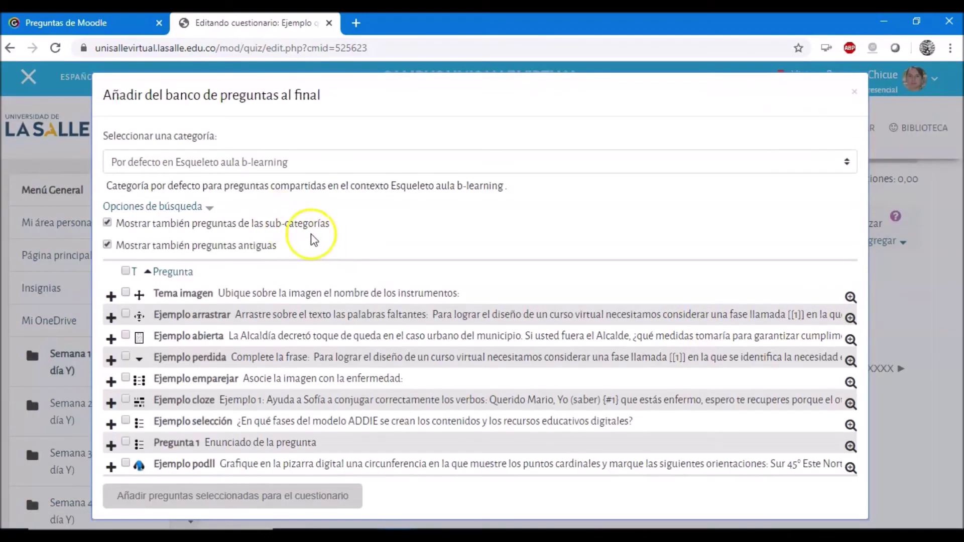
click(145, 160)
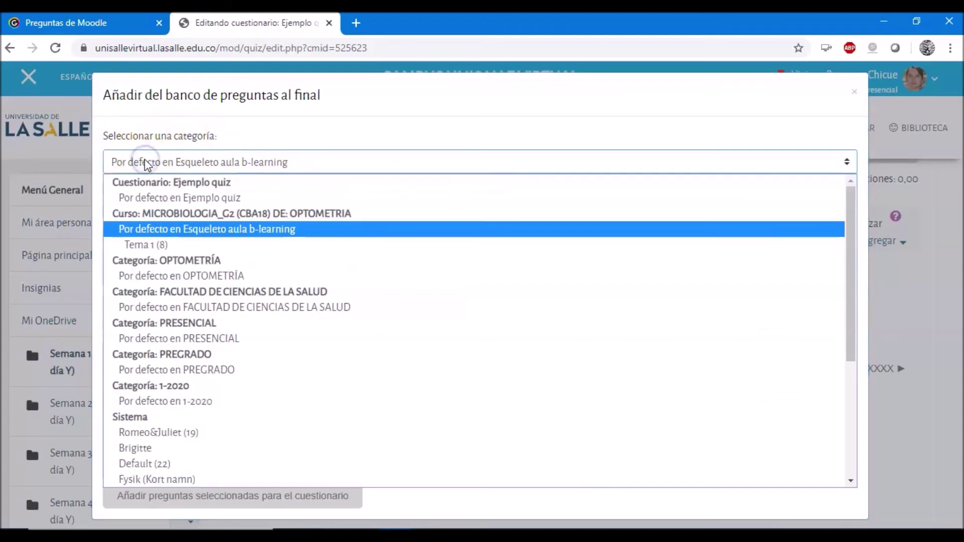
click(131, 246)
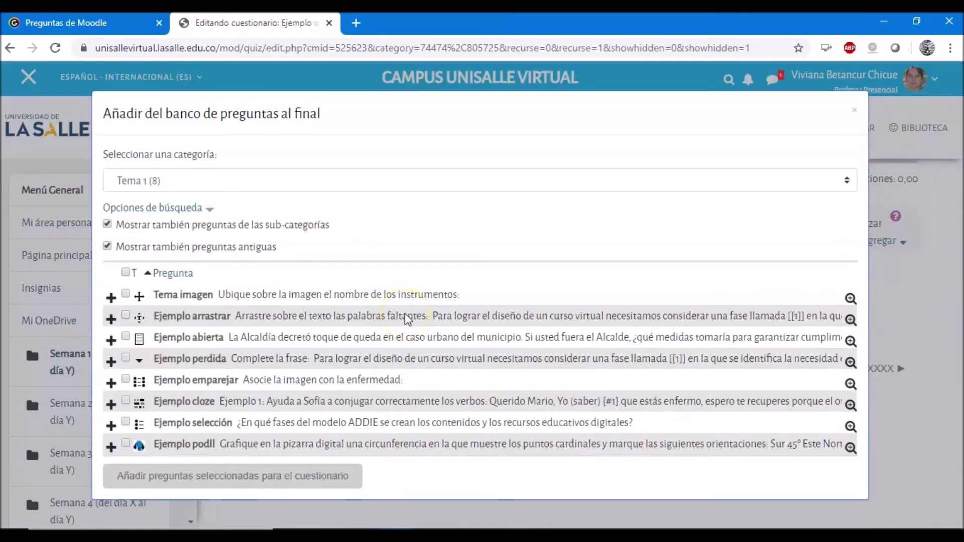
Step: Select only the questions "Ejemplo arrastrar" and "Ejemplo abierta" and add them to the quiz
click(126, 272)
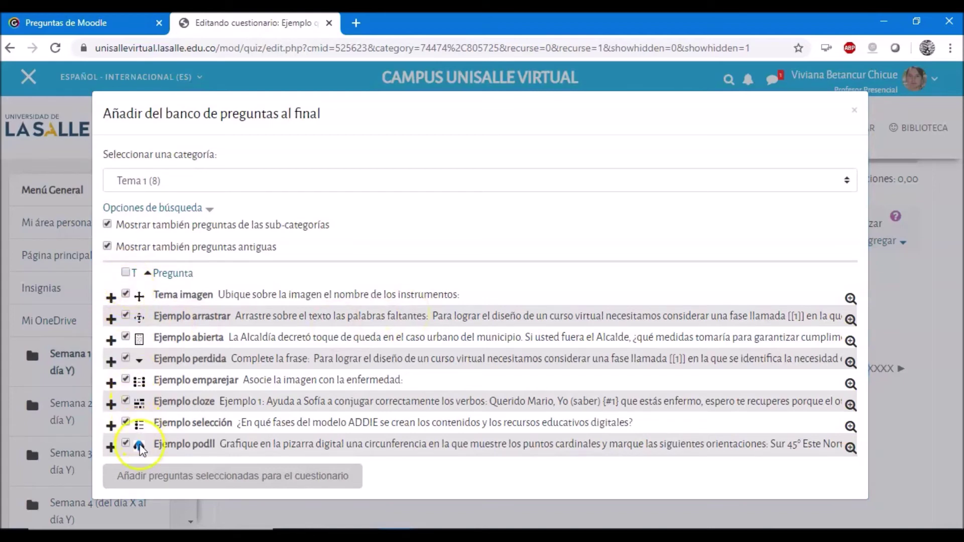
click(125, 272)
click(125, 314)
click(126, 336)
click(174, 480)
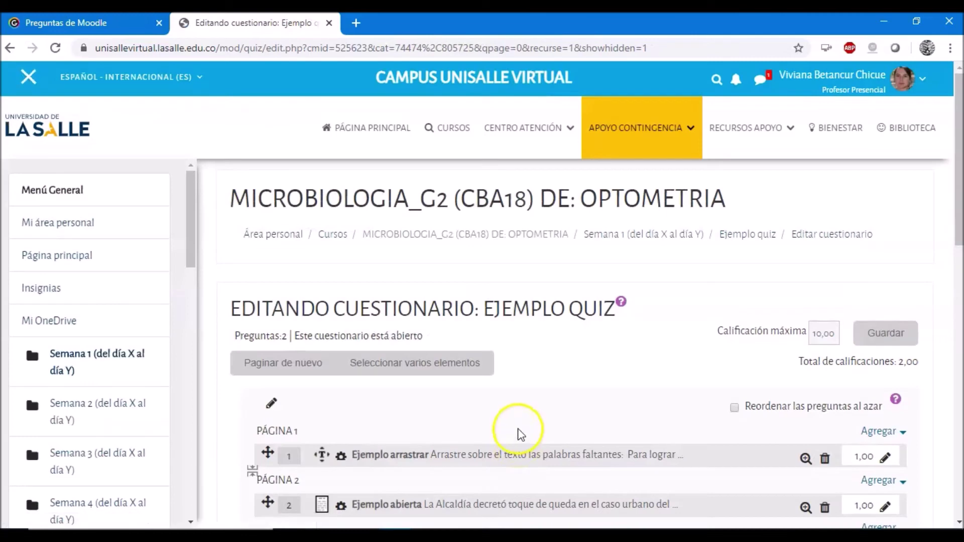
Step: Set the marks of the questions "Ejemplo arrastrar" and "Ejemplo abierta" to 0.50 each
scroll(518, 434, down, 1)
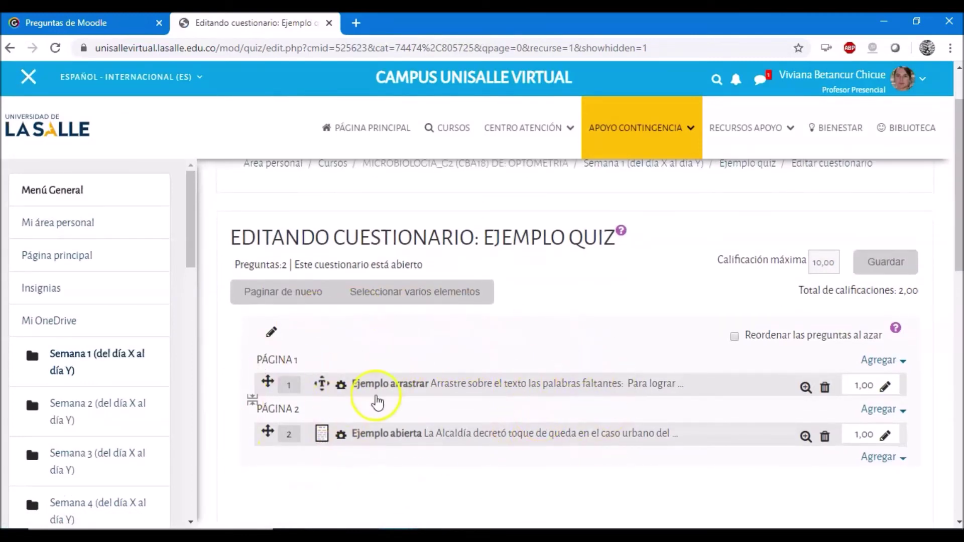
click(885, 389)
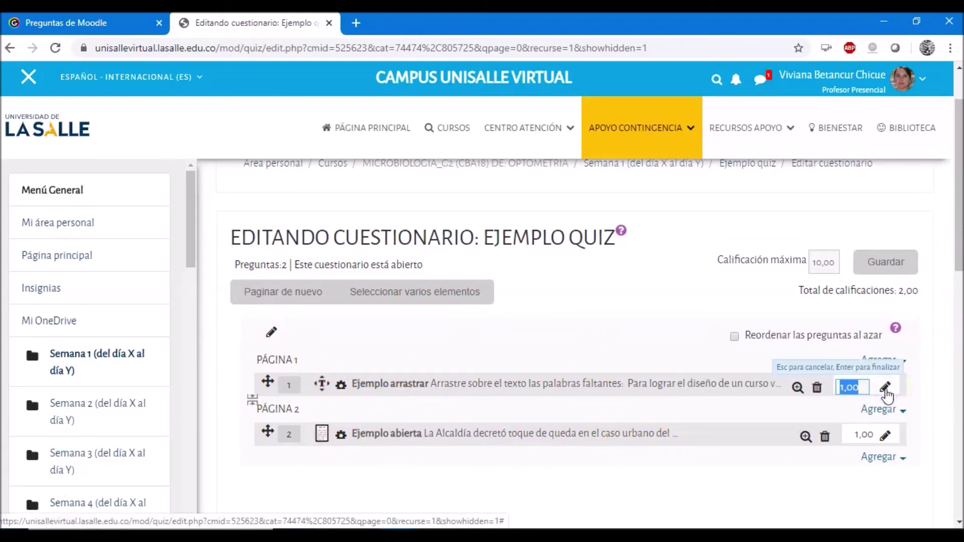
text(0)
key(Return)
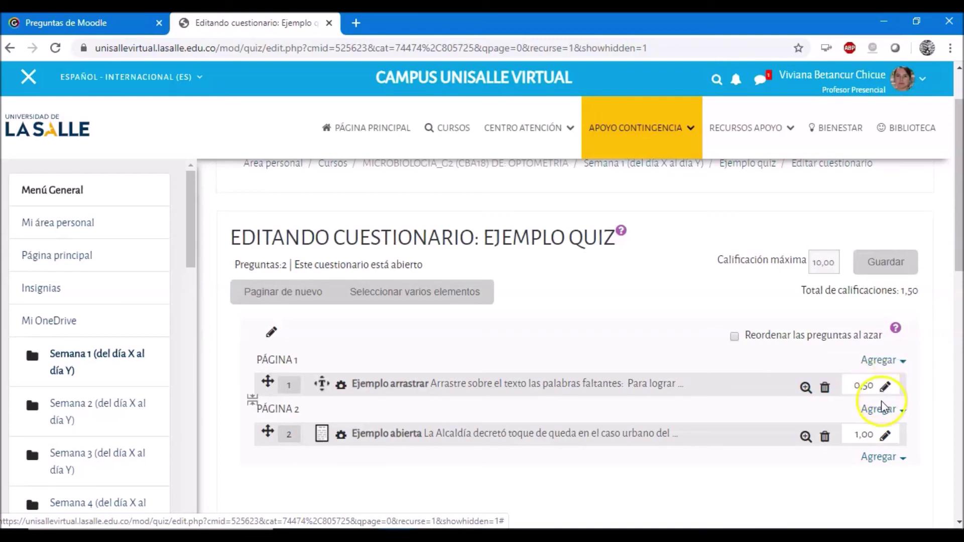
click(886, 439)
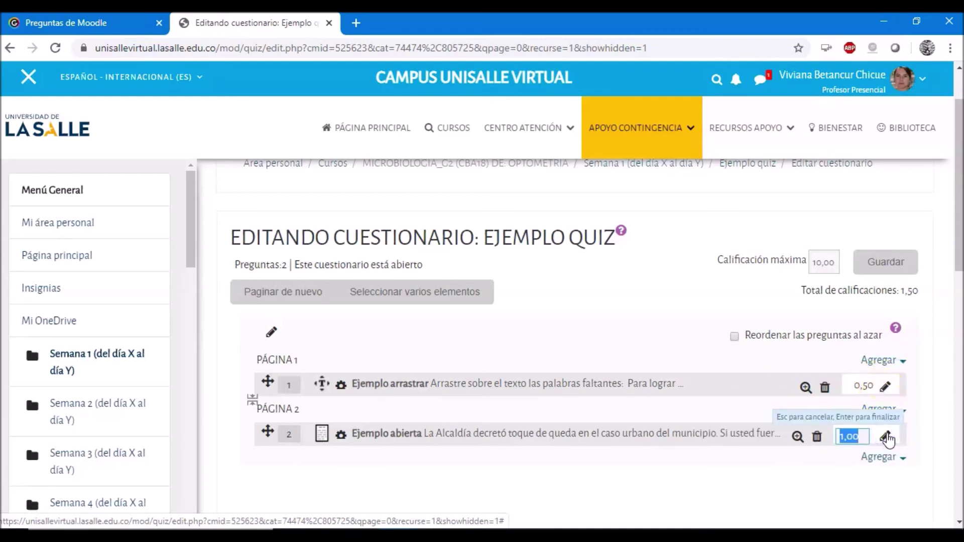
text(0)
key(Return)
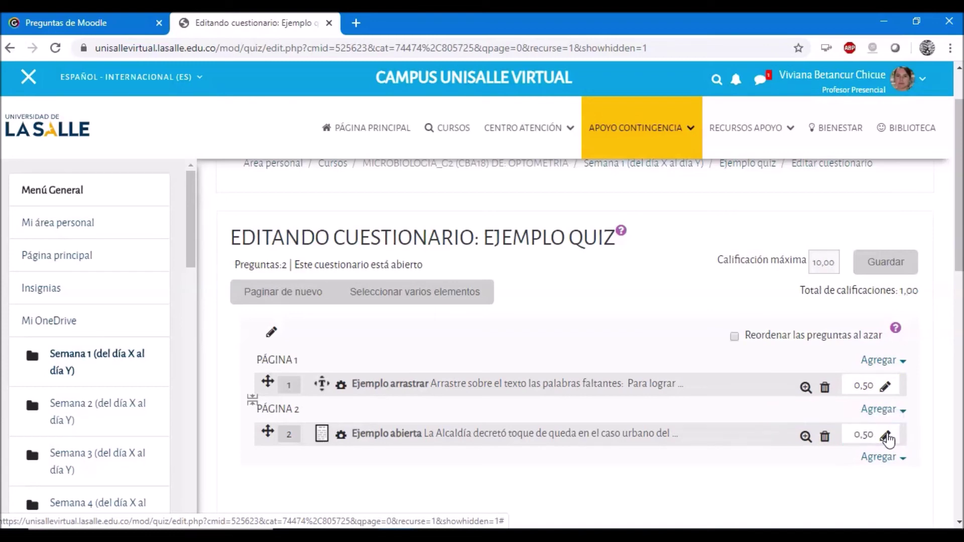
Step: Start adding random questions to page 1 of the quiz and choose the existing category "Tema 1"
drag(958, 193, 959, 212)
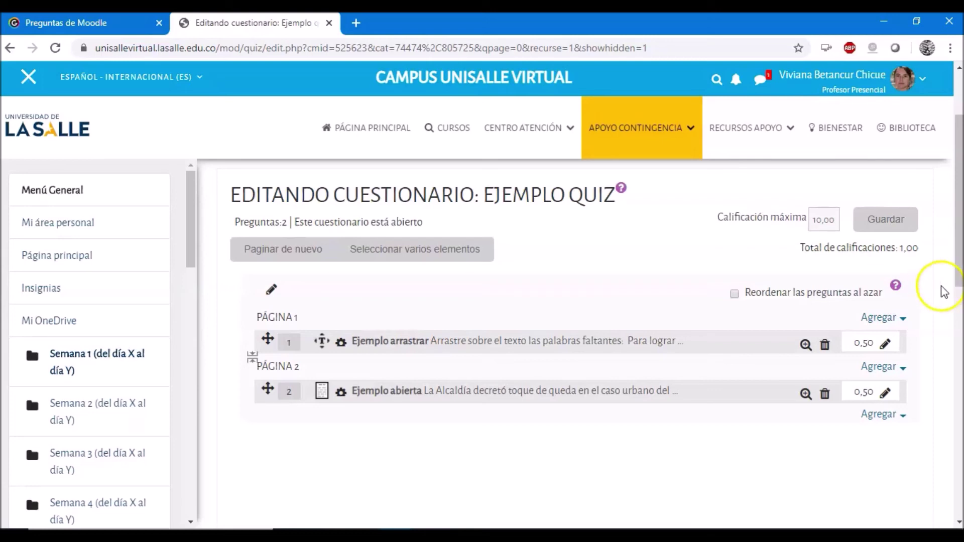
click(880, 321)
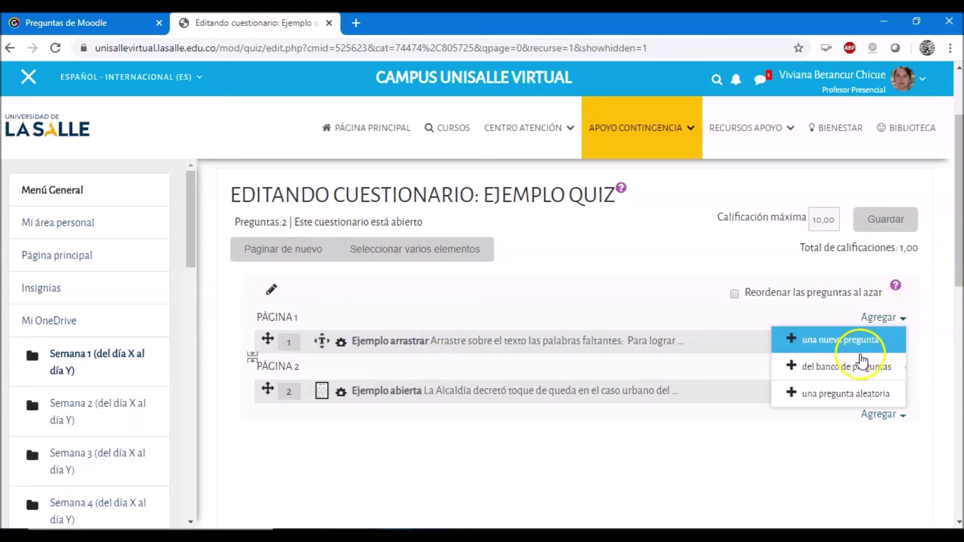
click(831, 400)
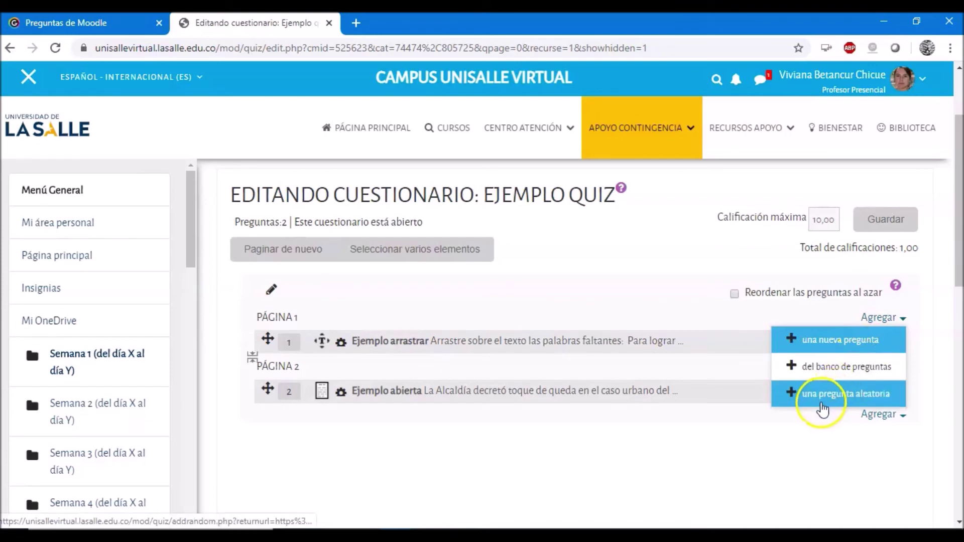
click(822, 395)
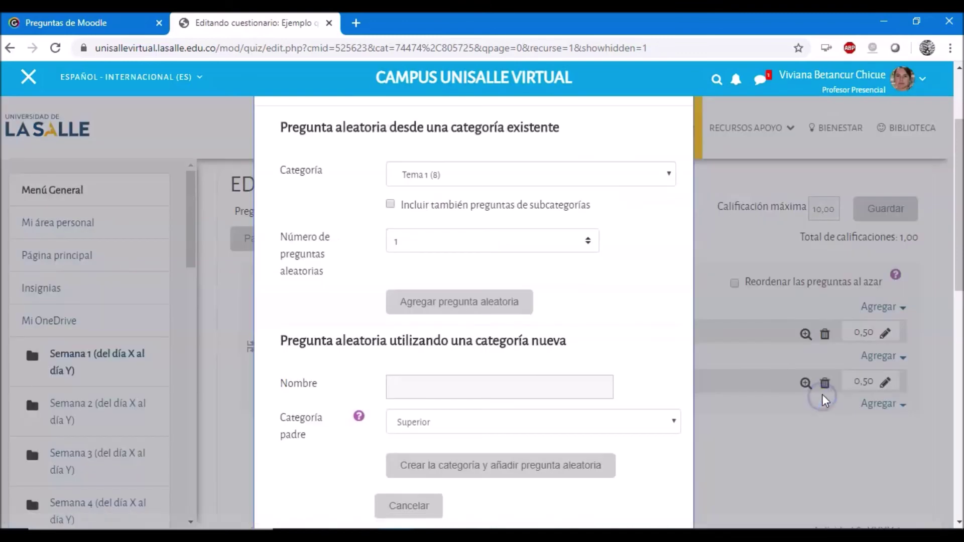
scroll(650, 273, down, 3)
scroll(628, 262, up, 3)
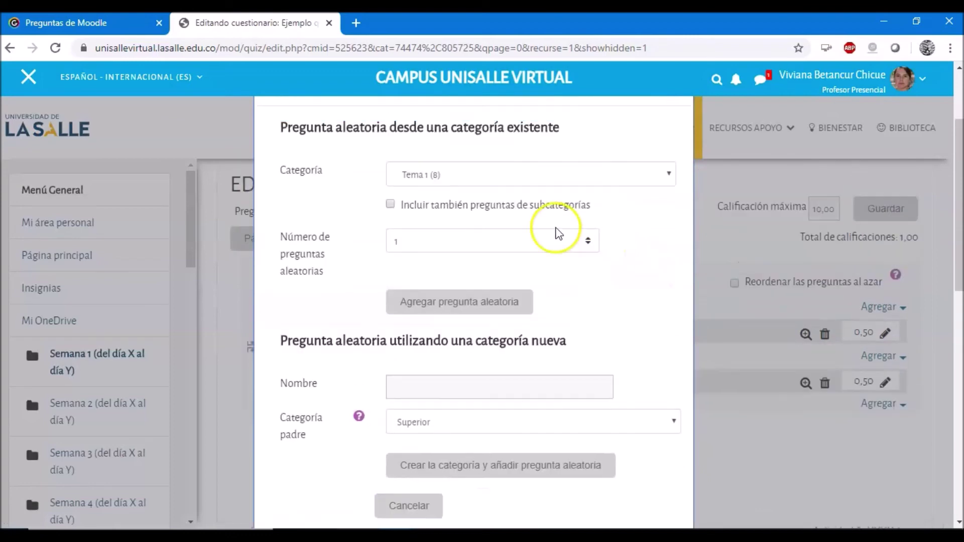
click(400, 172)
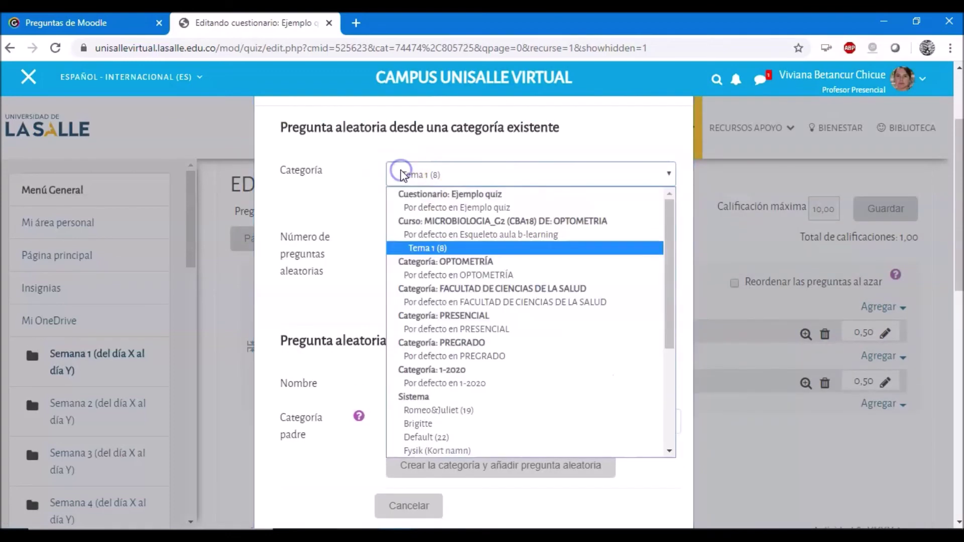
click(412, 250)
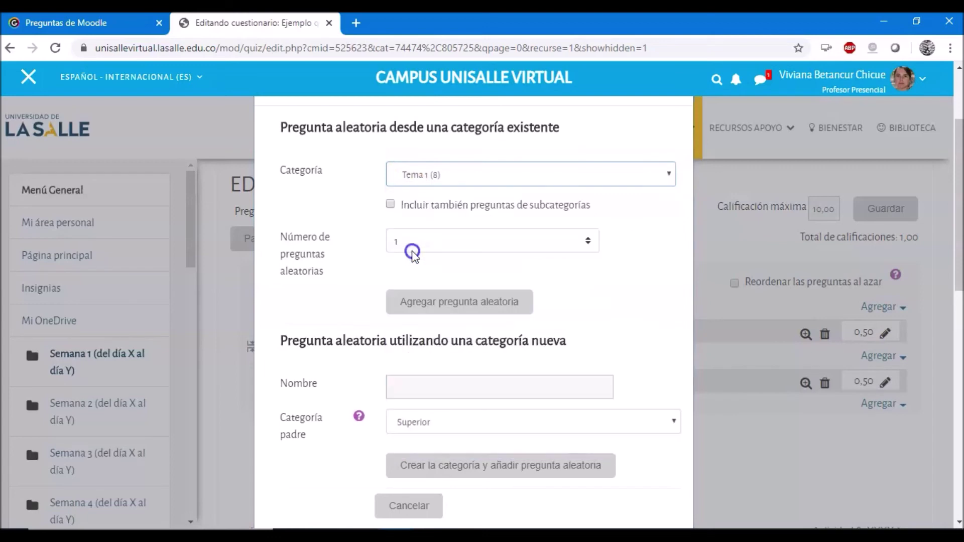
Step: Set the number of random questions to 2 and add them to the quiz
click(413, 243)
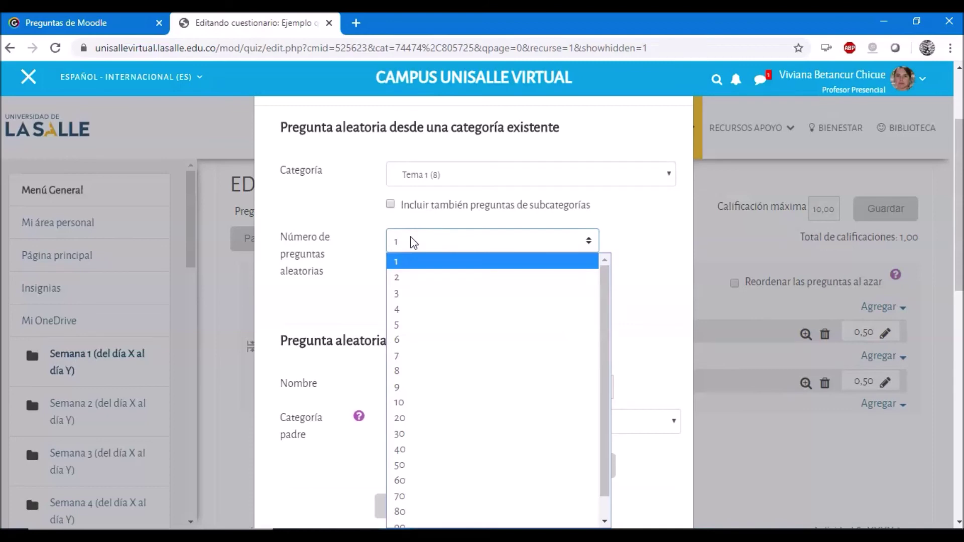
click(417, 276)
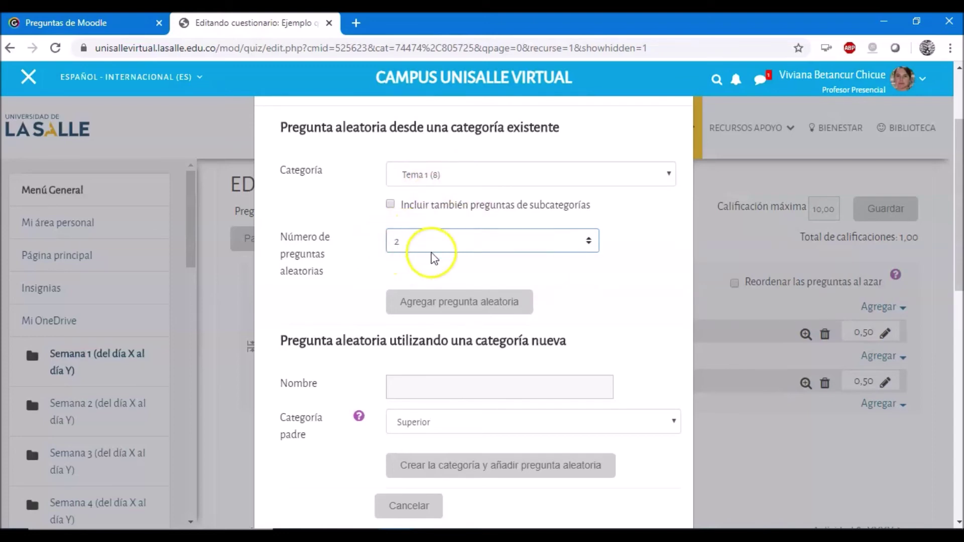
scroll(576, 277, down, 1)
scroll(578, 282, down, 1)
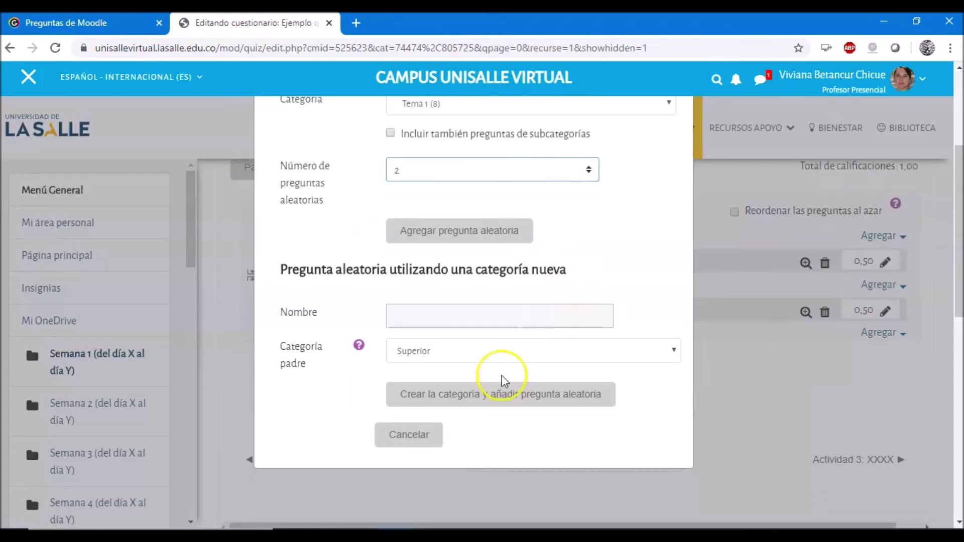
click(475, 234)
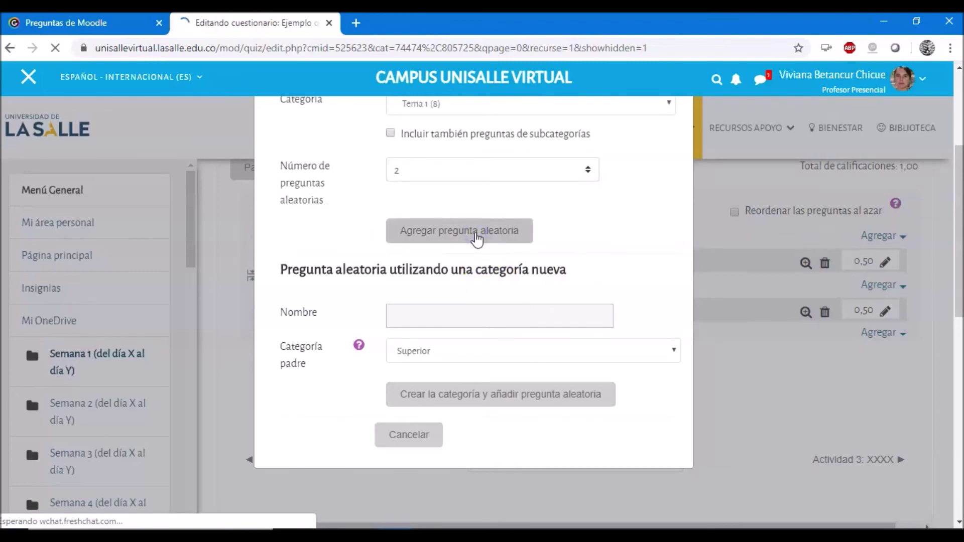
Step: Set the marks of the two random "Tema 1" questions to 0.5 each
scroll(667, 402, down, 3)
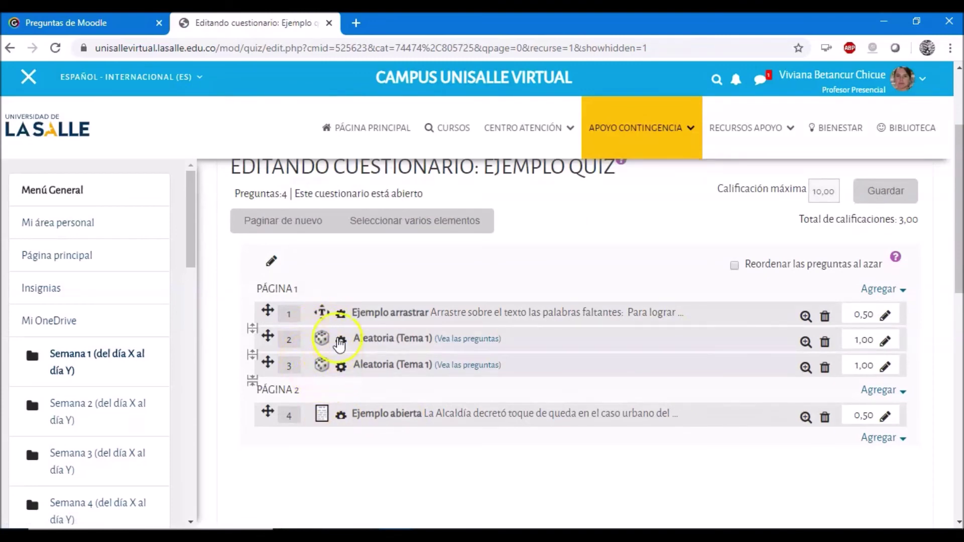
click(886, 346)
text(0.5)
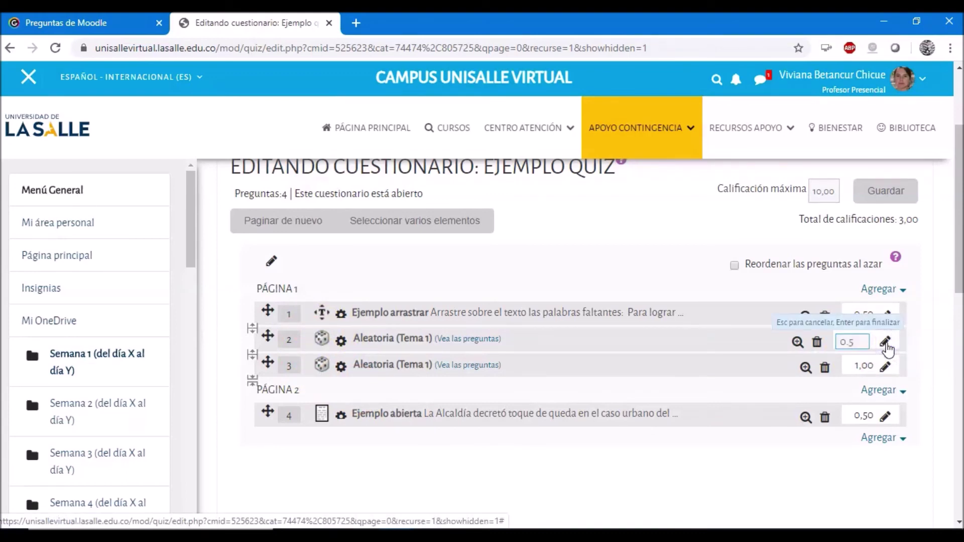
key(Return)
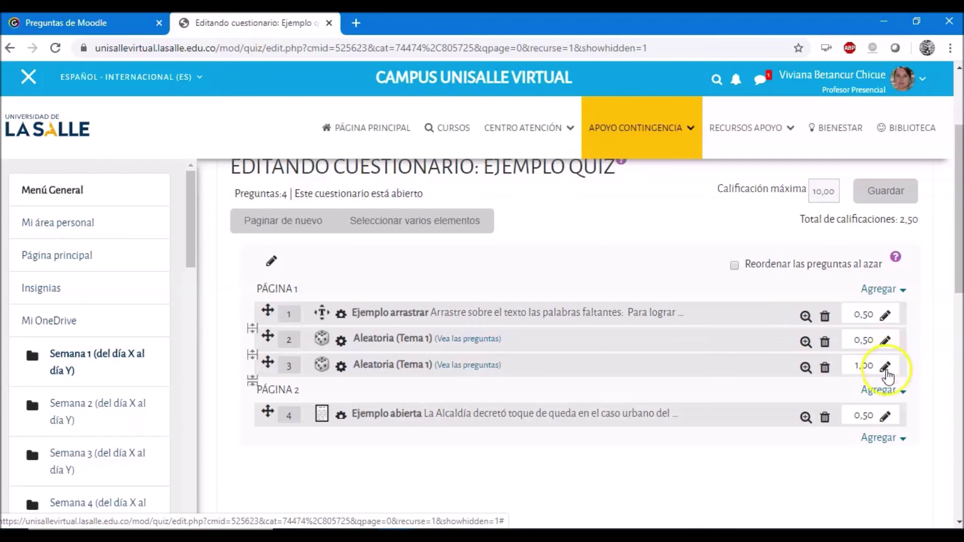
click(885, 367)
text(0.5)
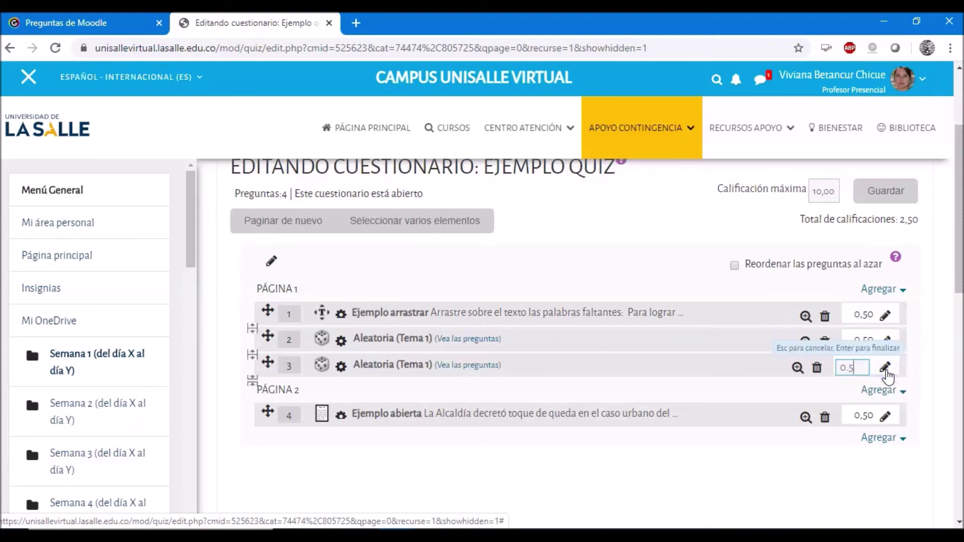
key(Return)
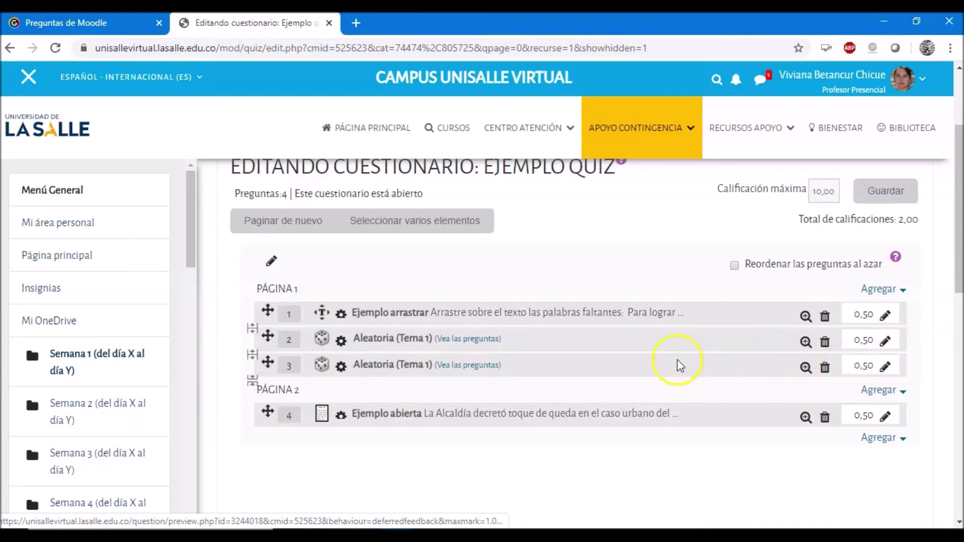
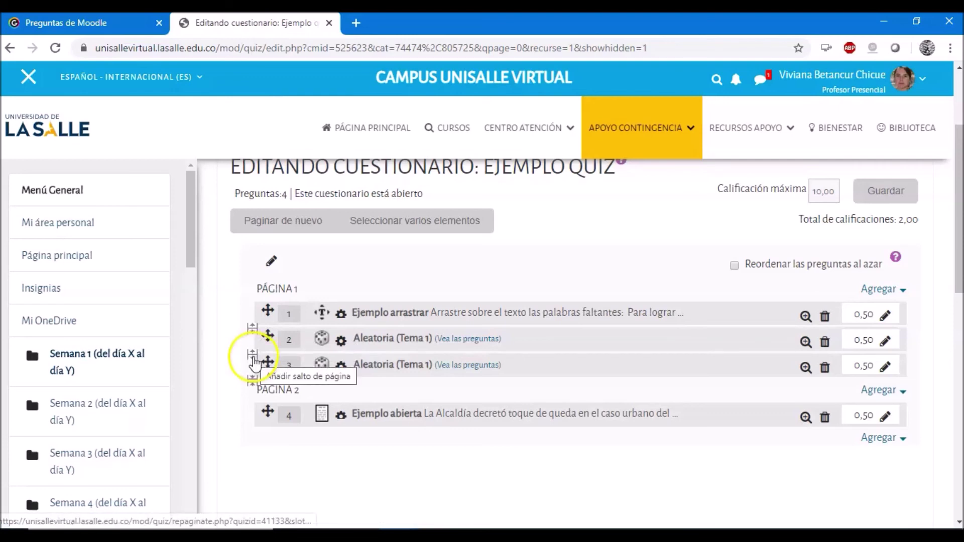
Step: Add and remove a page break after "Ejemplo arrastrar", and remove the page break before "Ejemplo abierta"
click(253, 329)
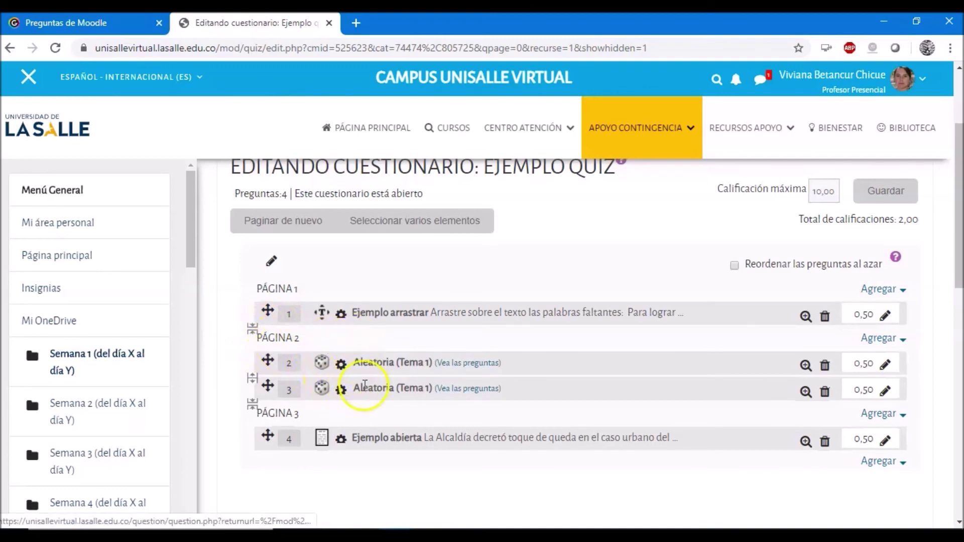
click(251, 335)
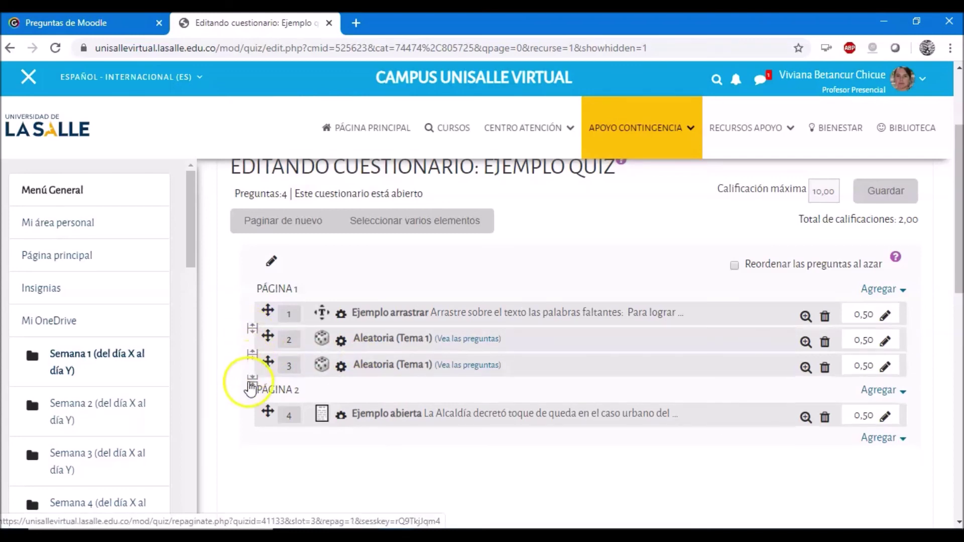
click(252, 389)
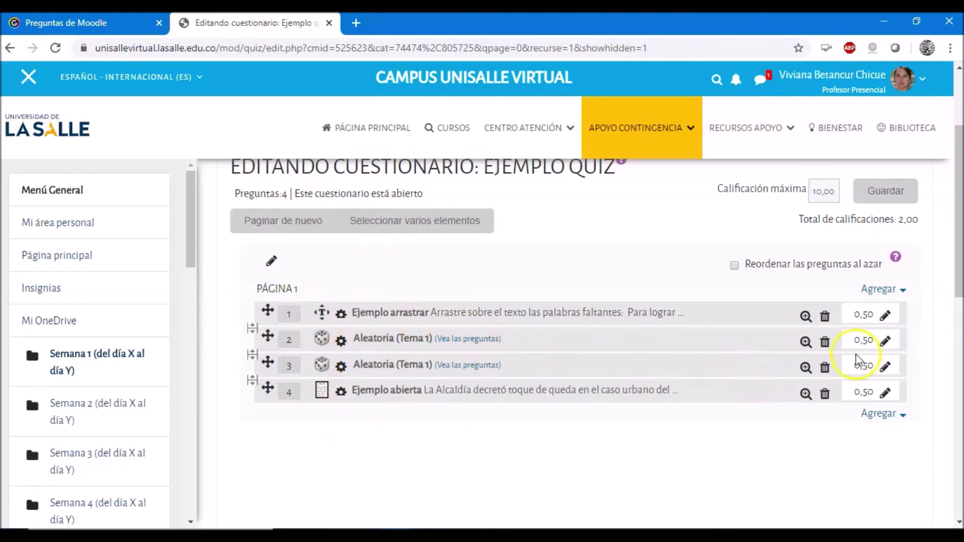
drag(802, 219, 920, 217)
click(910, 224)
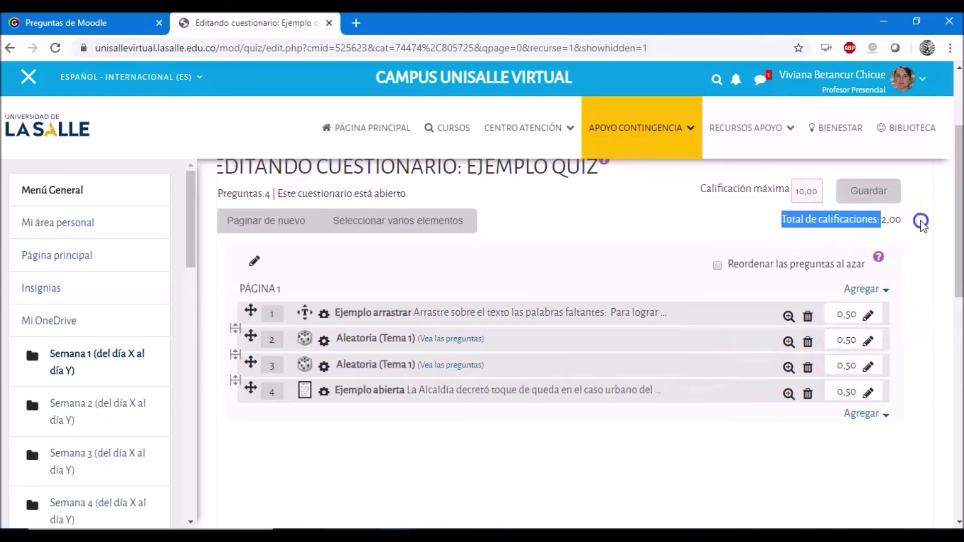
click(880, 240)
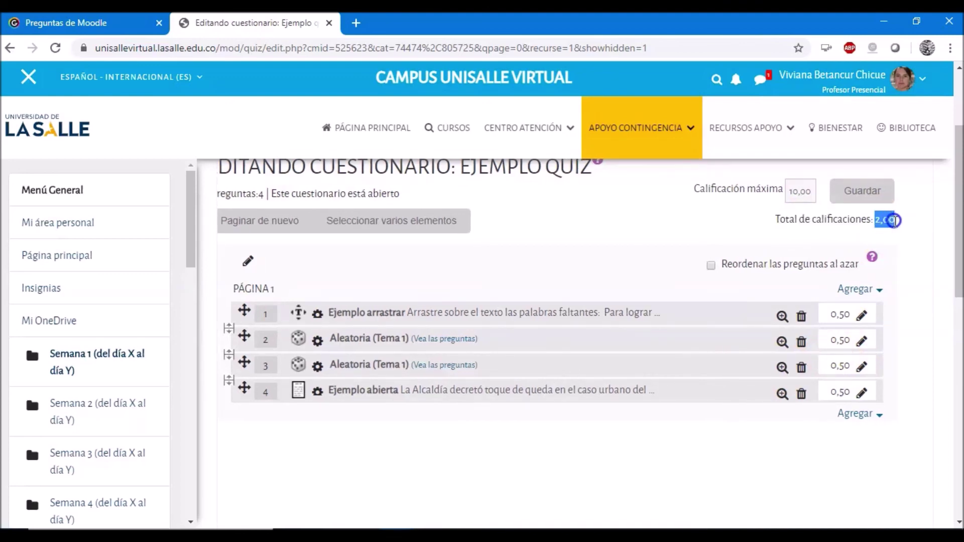
click(904, 253)
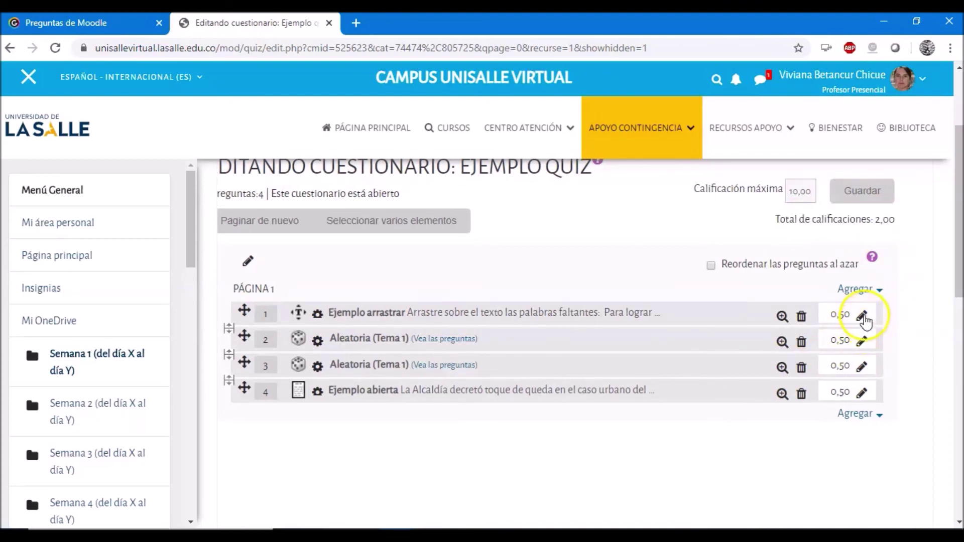
Step: Set the marks of the questions "Ejemplo arrastrar" and "Ejemplo abierta" to 1 each
click(863, 317)
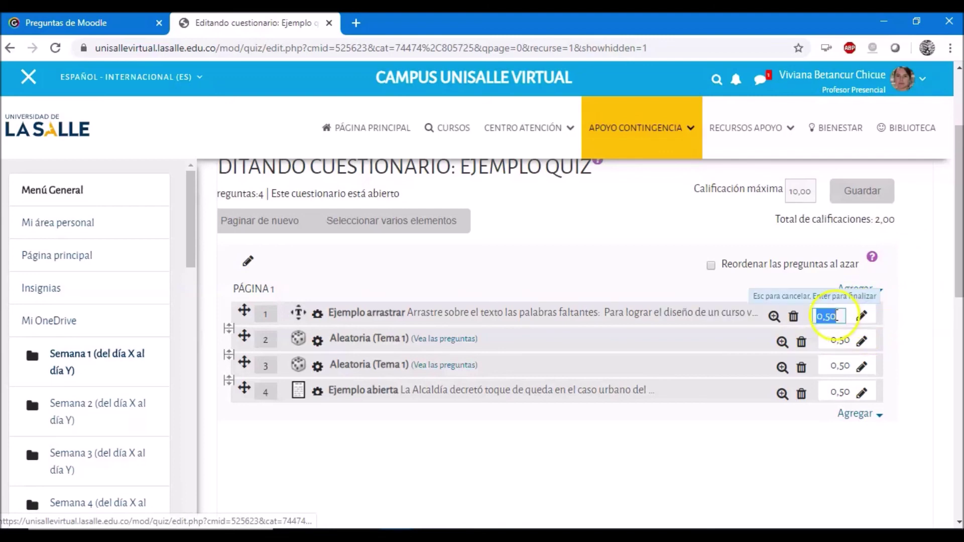
key(Return)
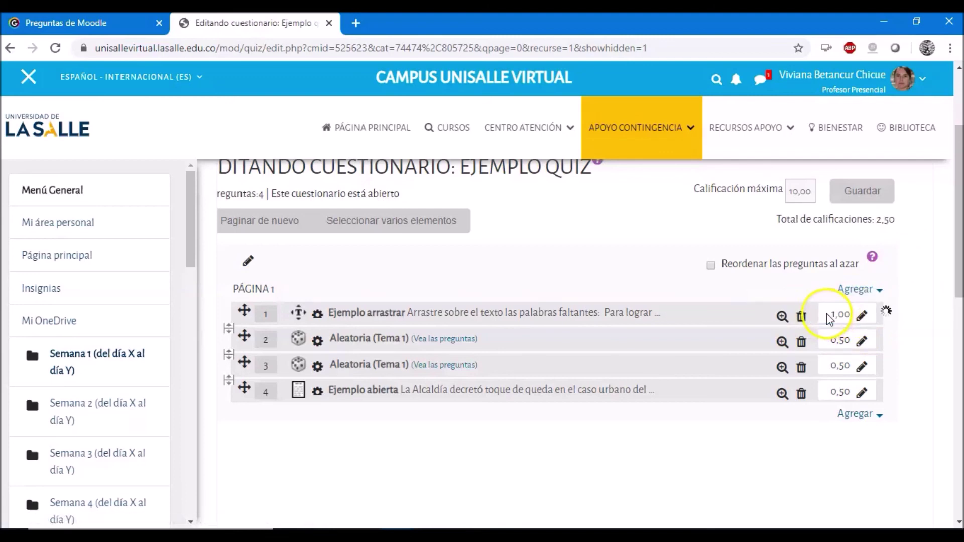
click(862, 393)
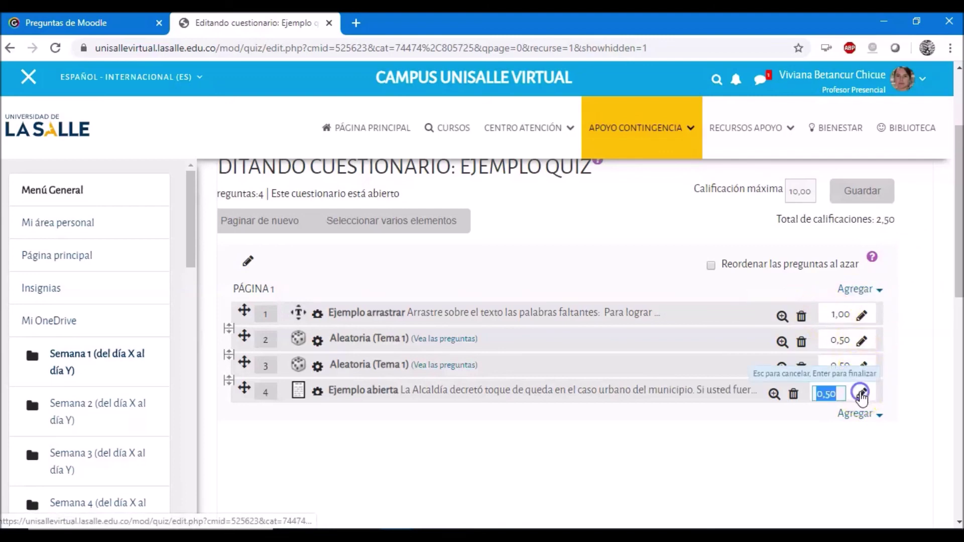
text(1)
key(Return)
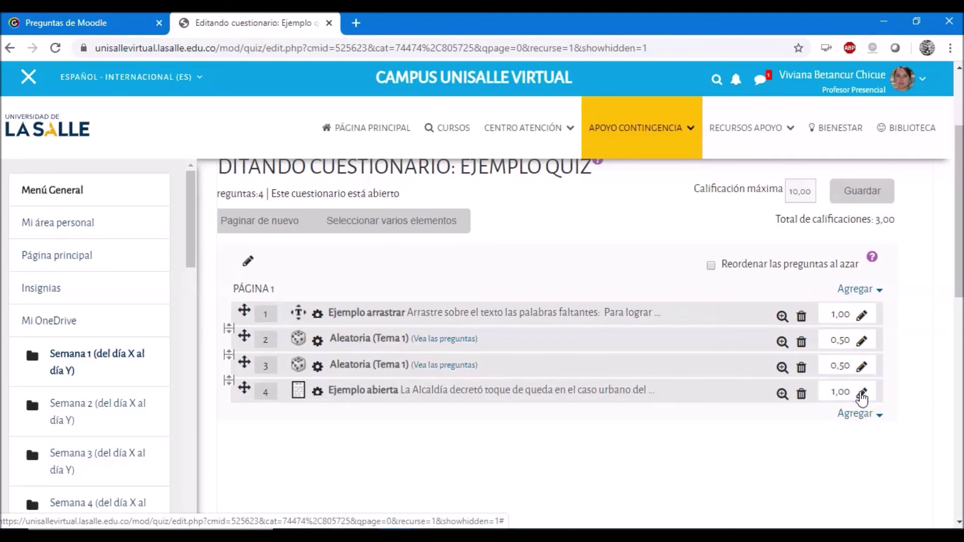
Step: Set the marks of the two random "Tema 1" questions to 1.5 each
click(862, 342)
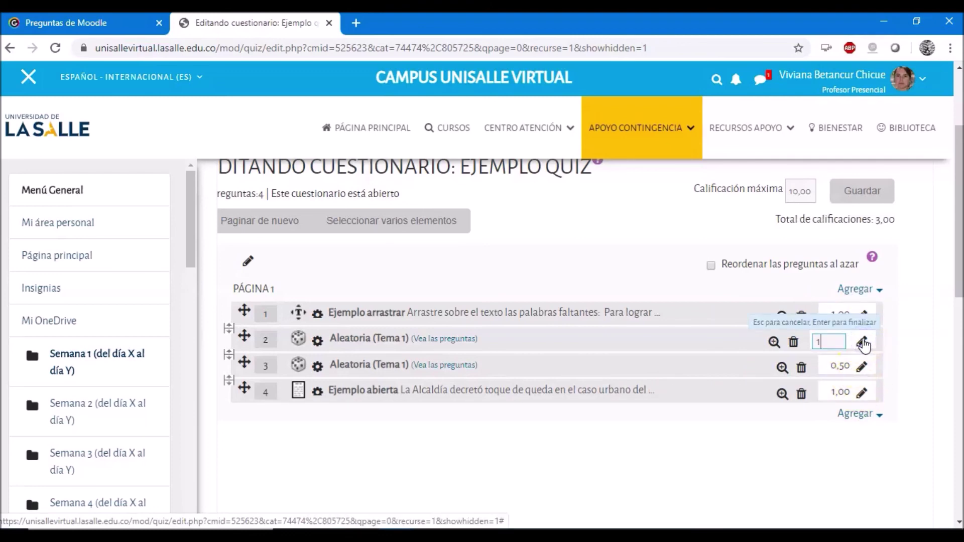
key(Return)
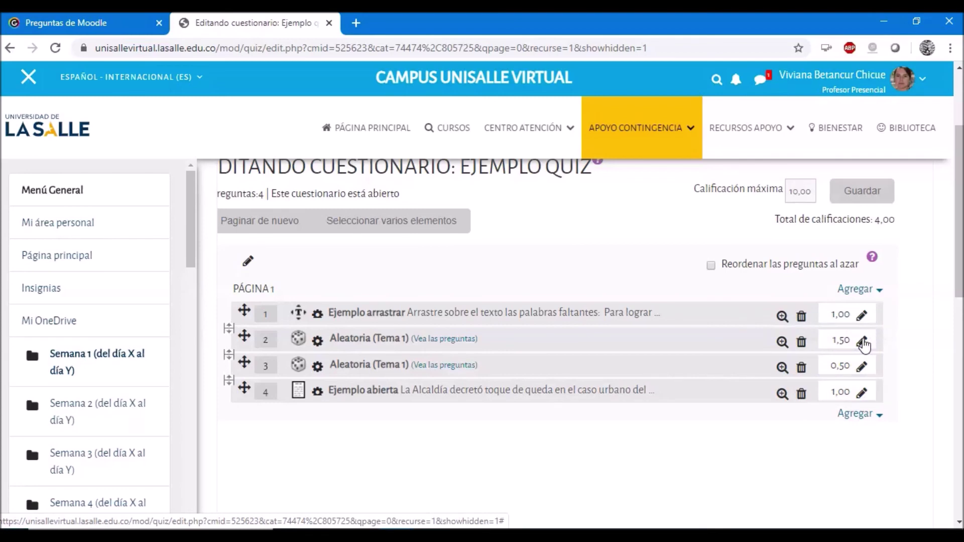
click(862, 367)
text(1.5)
key(Return)
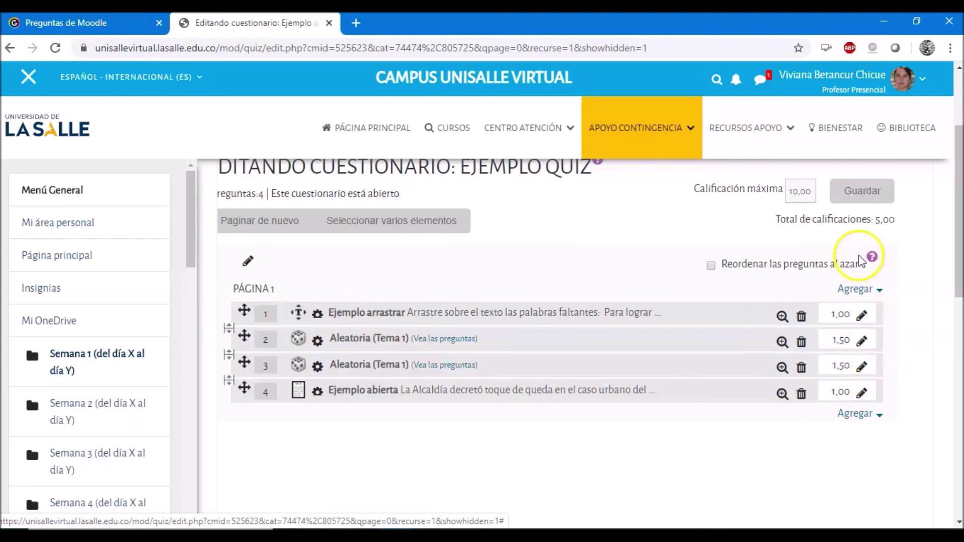
Step: Set the quiz's maximum grade (Calificación máxima) to 5 and save it
triple_click(899, 221)
click(901, 223)
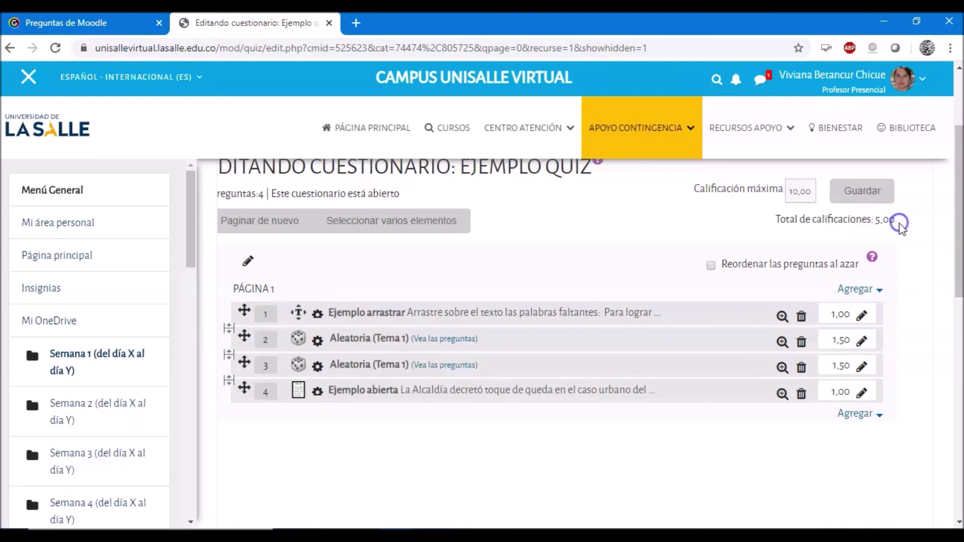
click(802, 190)
text(5)
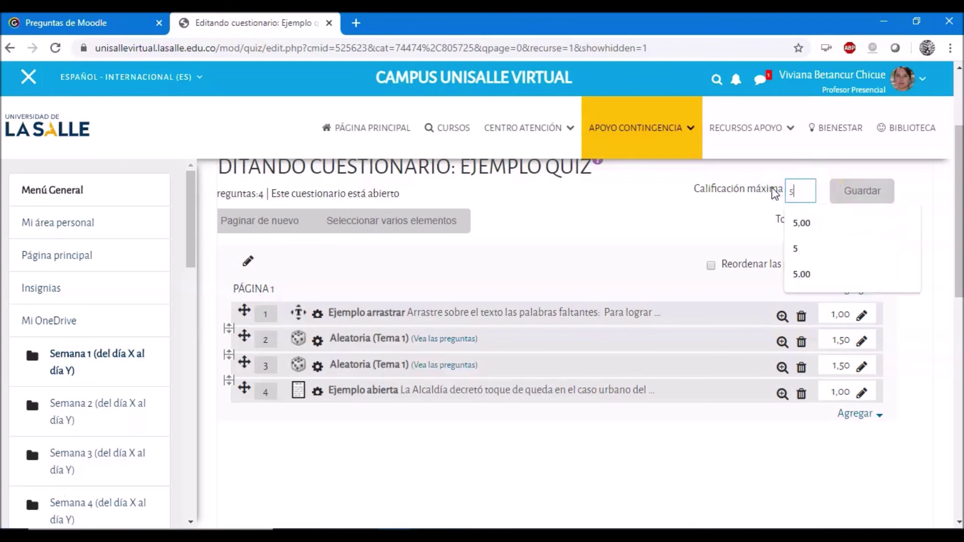
click(746, 215)
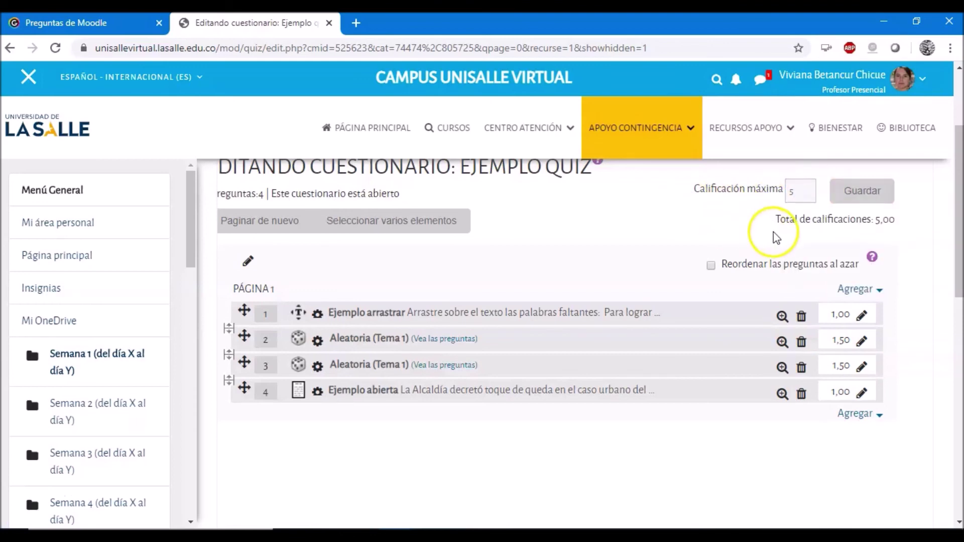
click(862, 193)
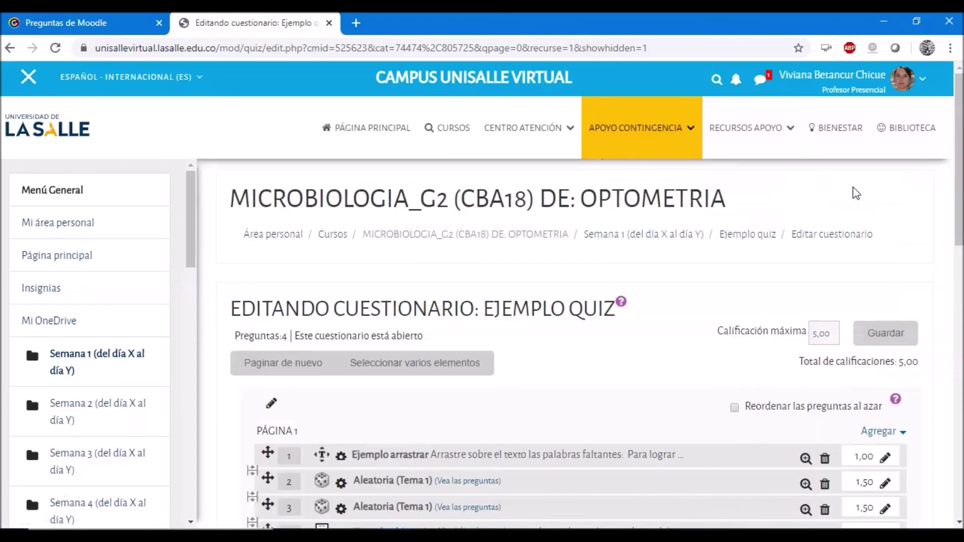
Step: Insert a page break between the two random "Tema 1" questions and save the quiz
drag(959, 210, 959, 251)
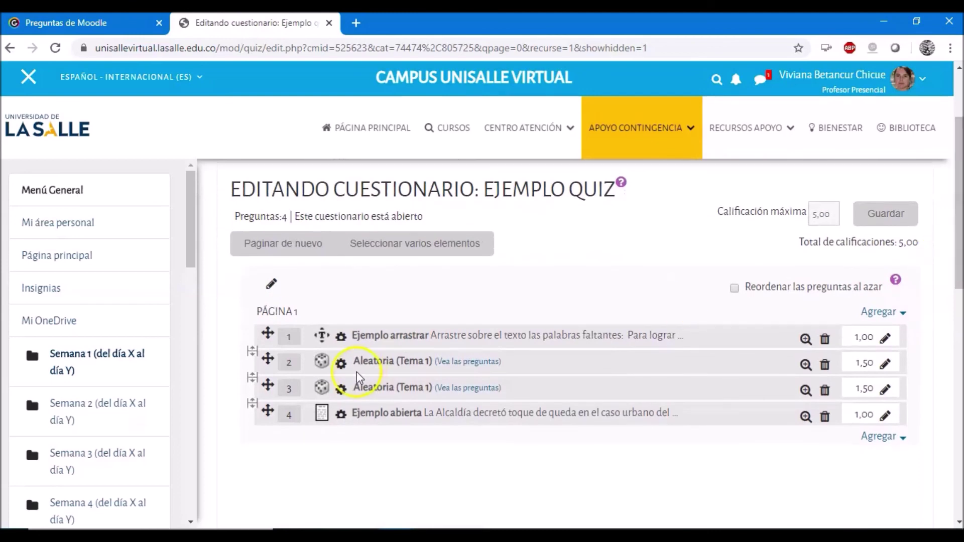
click(252, 379)
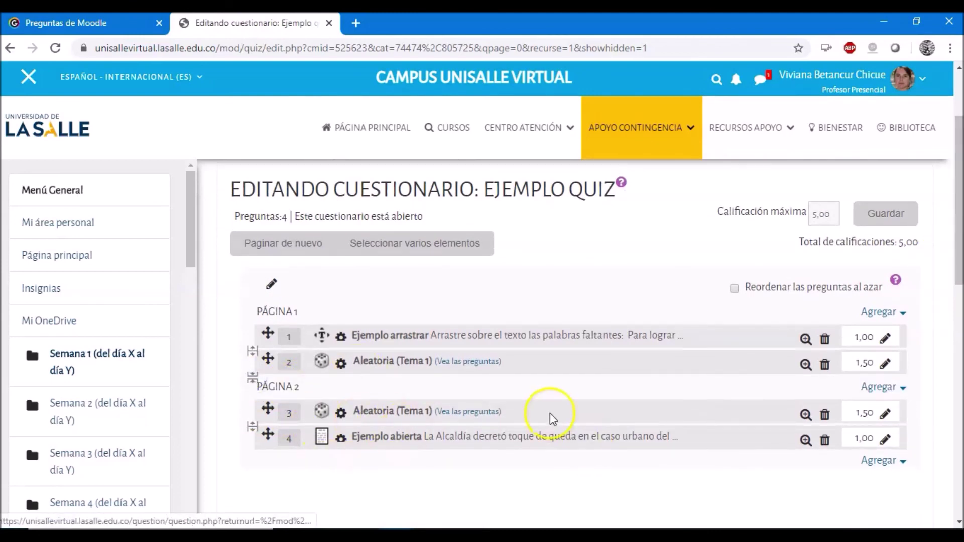
click(874, 214)
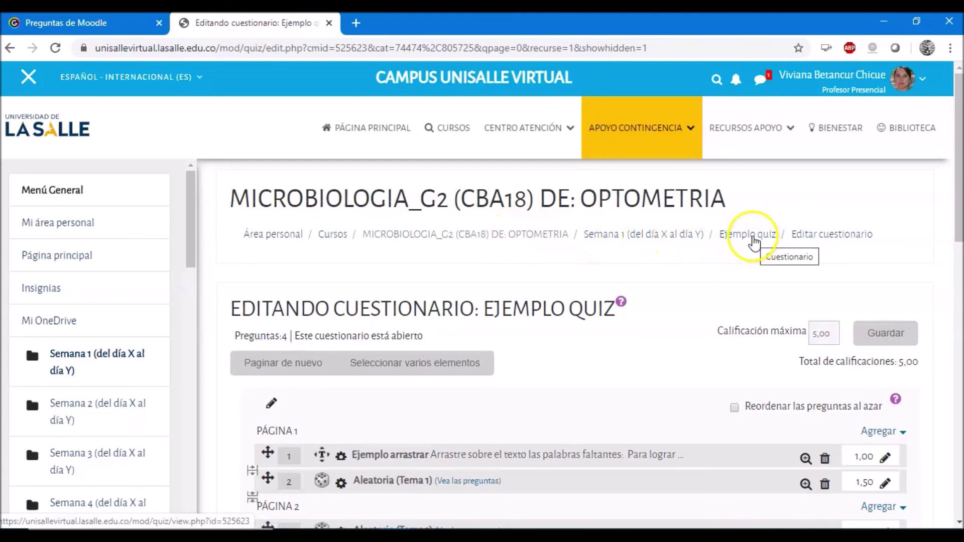
Step: Go to the "Ejemplo quiz" main page and open its preview (Vista previa)
click(753, 240)
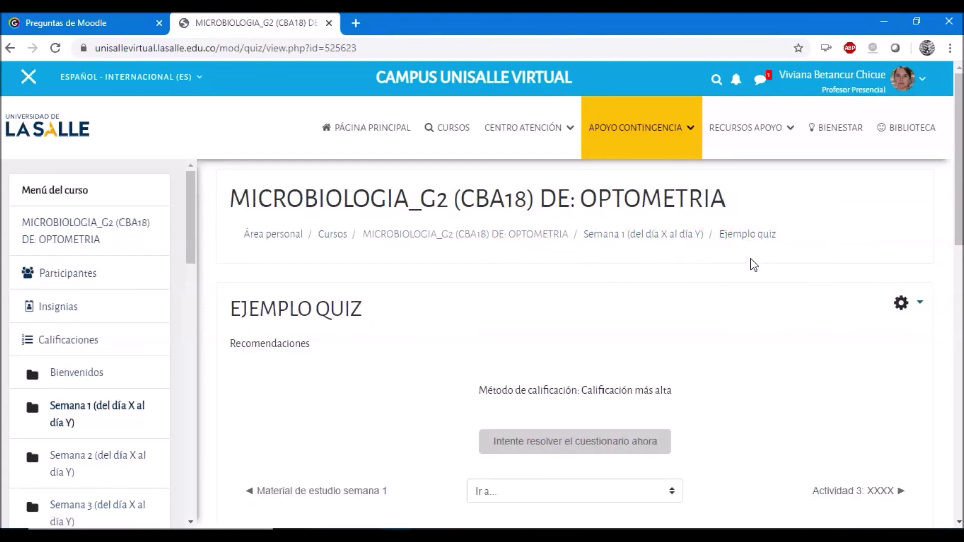
scroll(739, 291, down, 1)
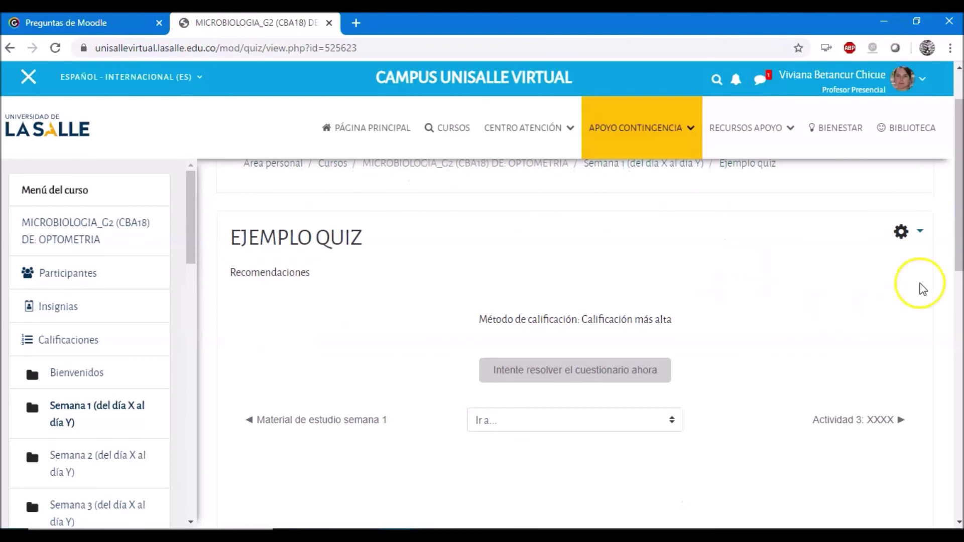
click(920, 232)
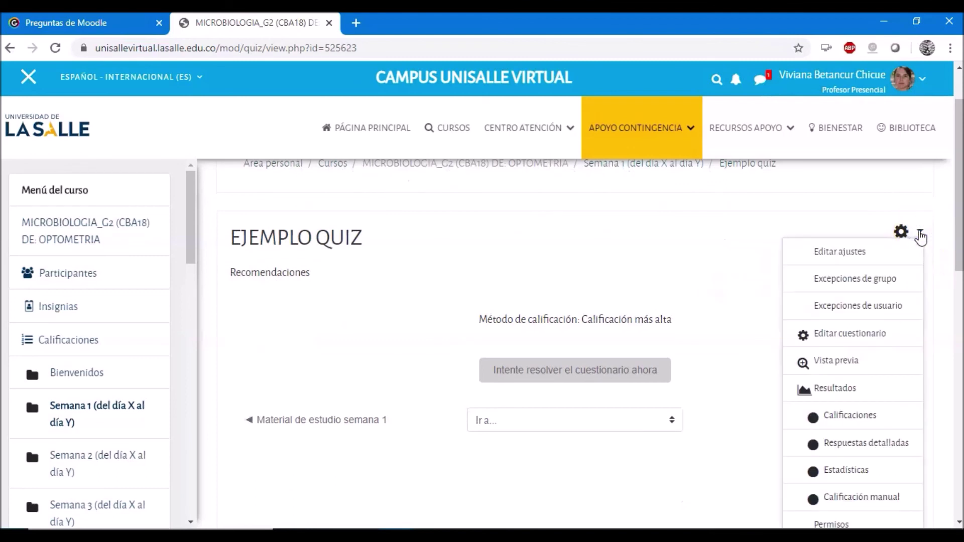
click(841, 367)
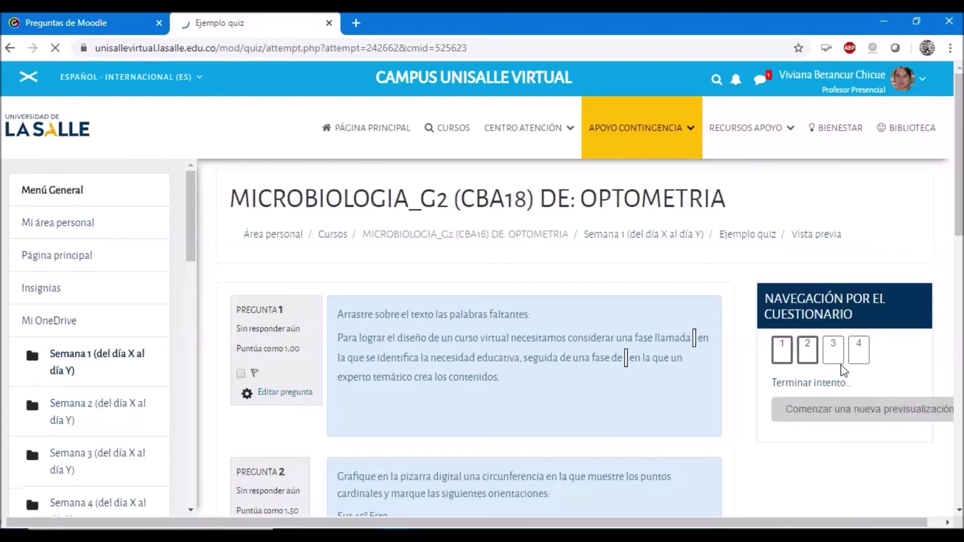
Step: Examine the questions on both pages of the preview, dismissing the webcam/microphone error in question 2
scroll(684, 351, down, 3)
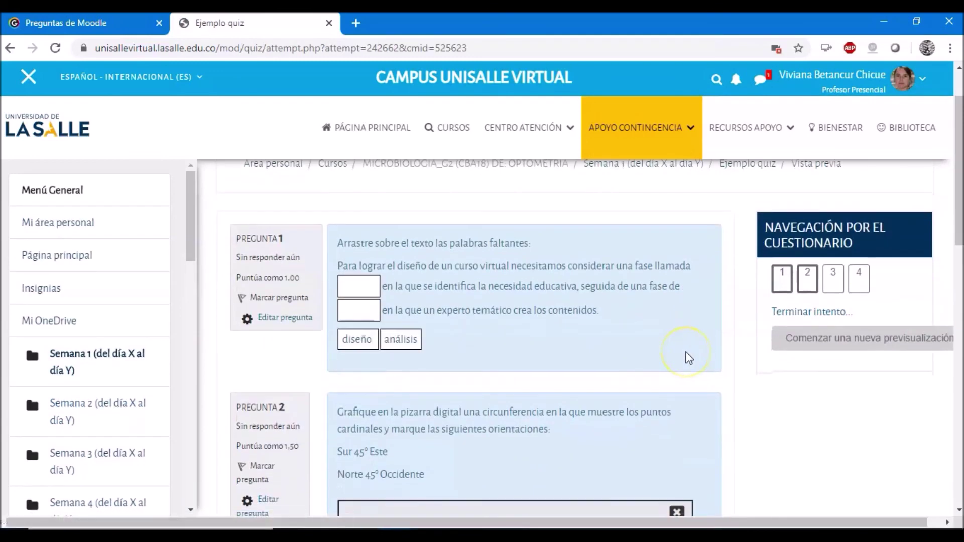
scroll(402, 271, down, 4)
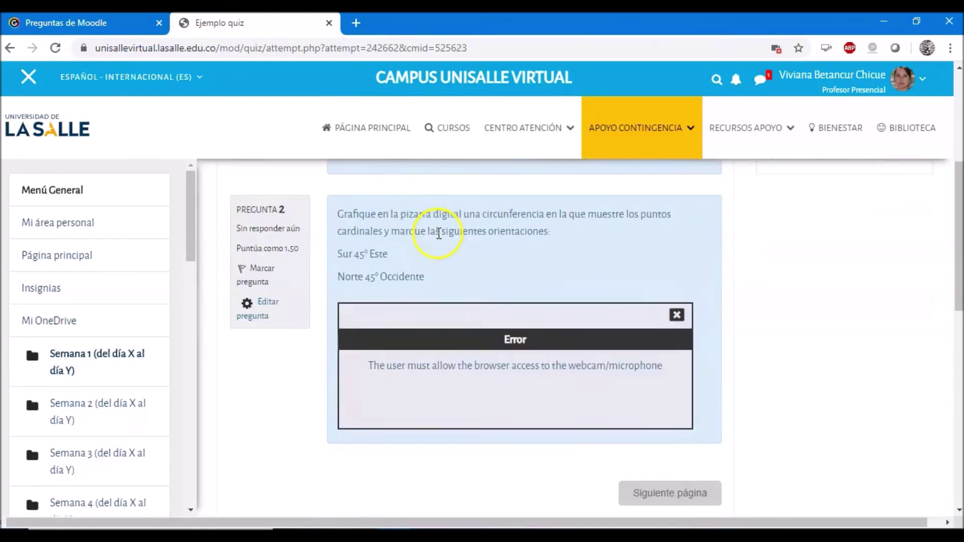
click(678, 229)
scroll(703, 318, up, 4)
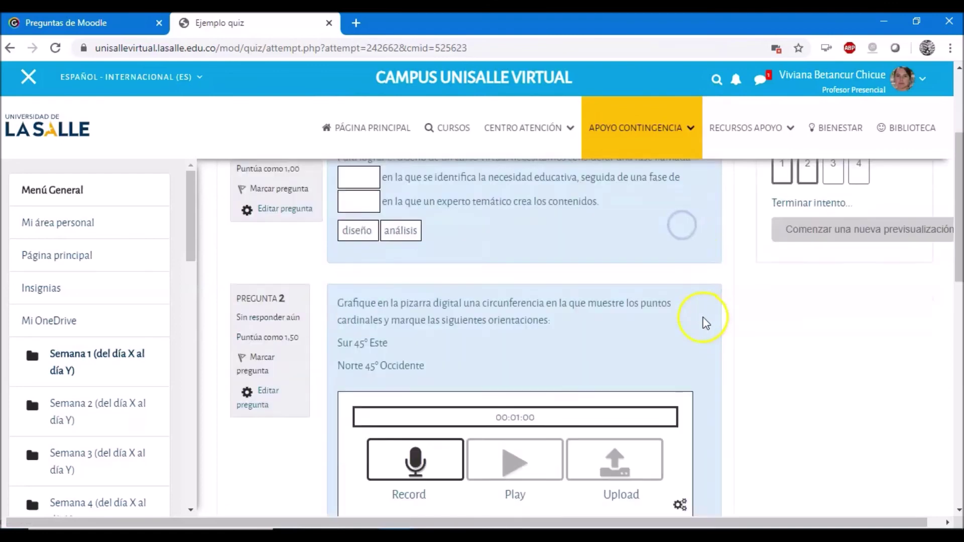
scroll(692, 325, up, 2)
click(833, 278)
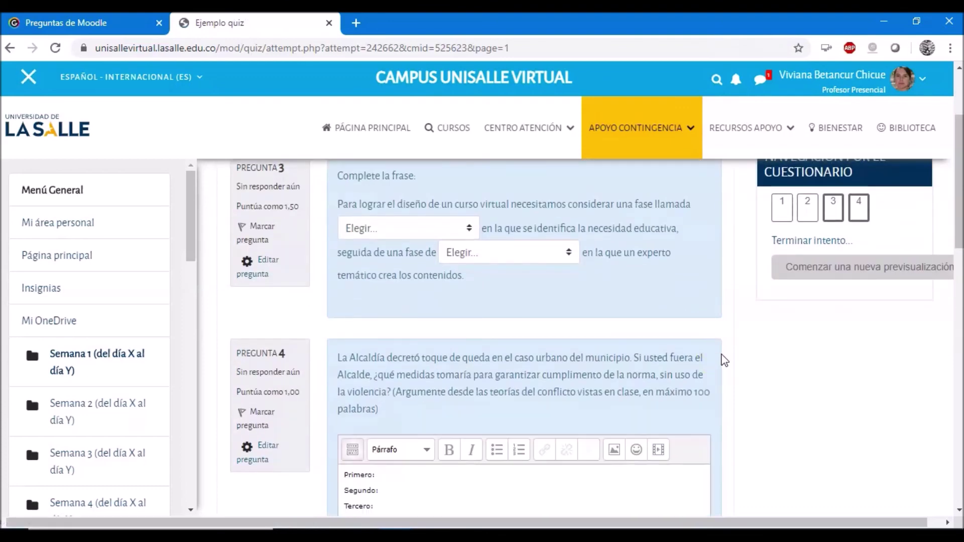
scroll(724, 360, down, 5)
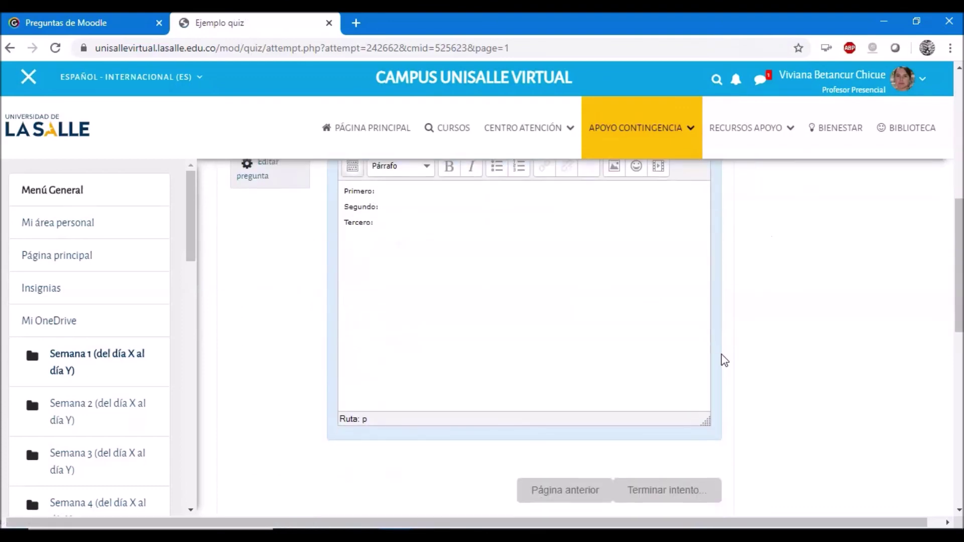
scroll(725, 360, up, 6)
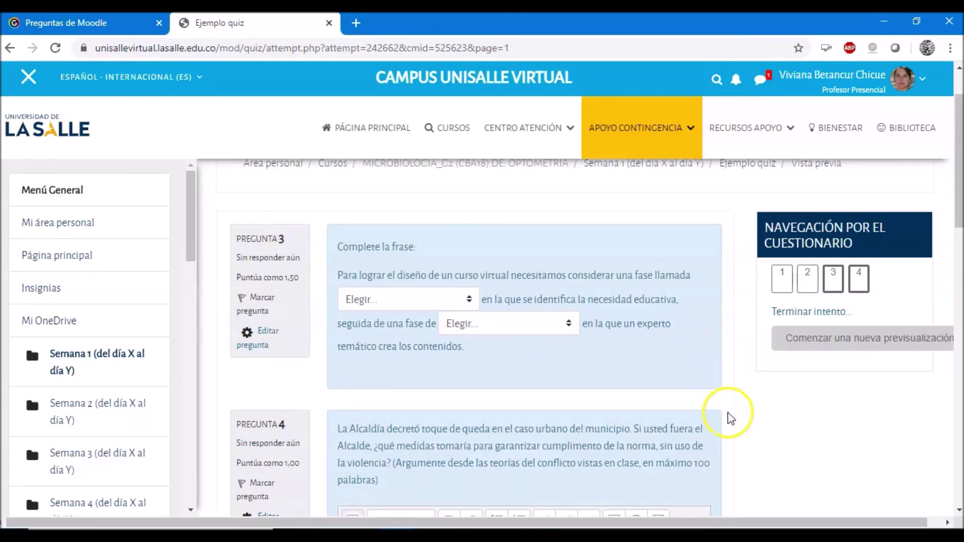
scroll(728, 407, up, 1)
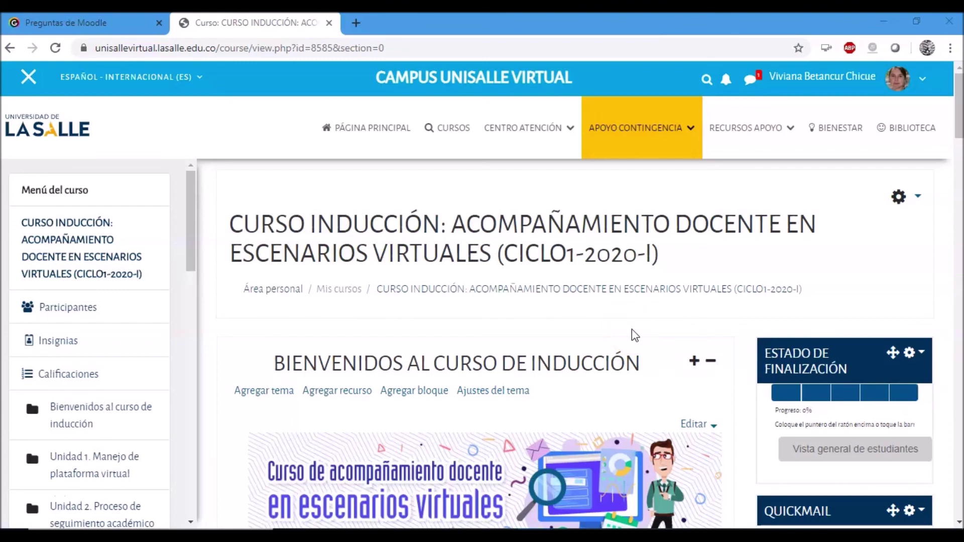
Step: Open the quiz "Reto 2. Cómo hacer seguimiento a mensajes, foros y tareas" in Unidad 1 of the induction course
scroll(632, 330, down, 13)
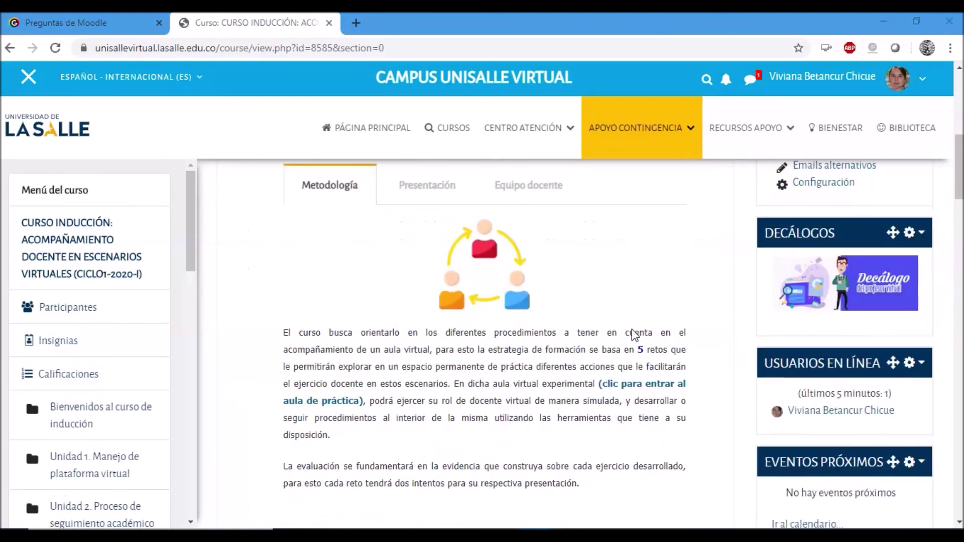
scroll(634, 335, down, 8)
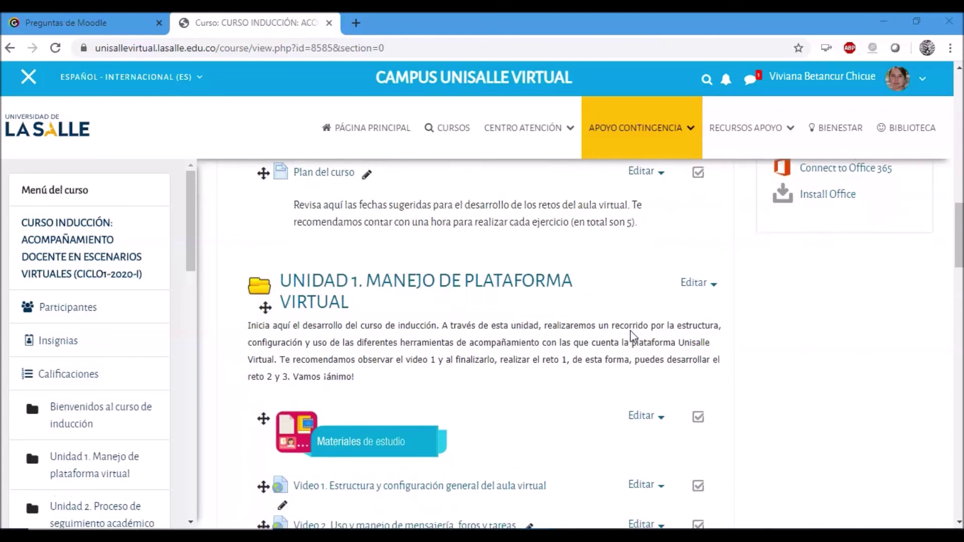
scroll(634, 337, down, 4)
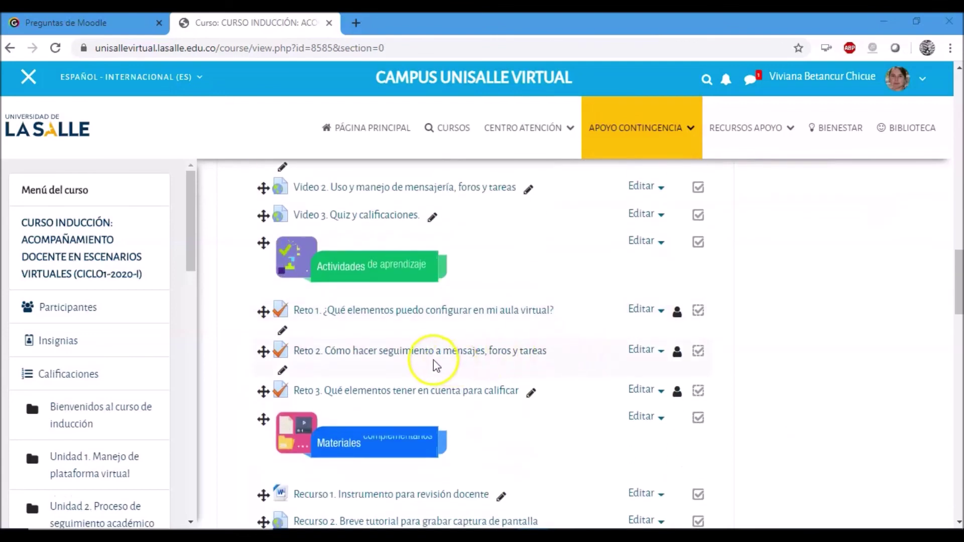
click(424, 358)
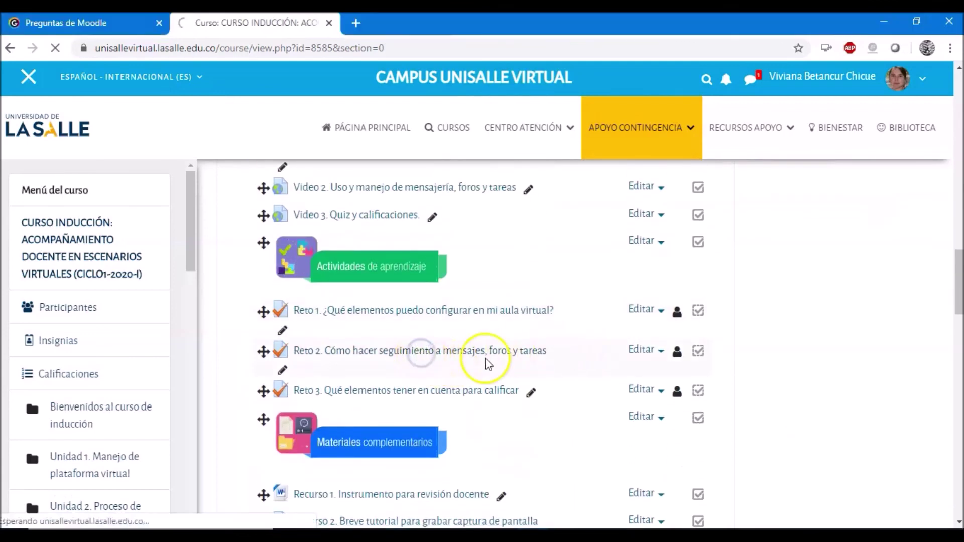
Step: Open the Reto 2 attempts report and examine the status, overall grade and per-question marks of the attempts
scroll(499, 359, down, 6)
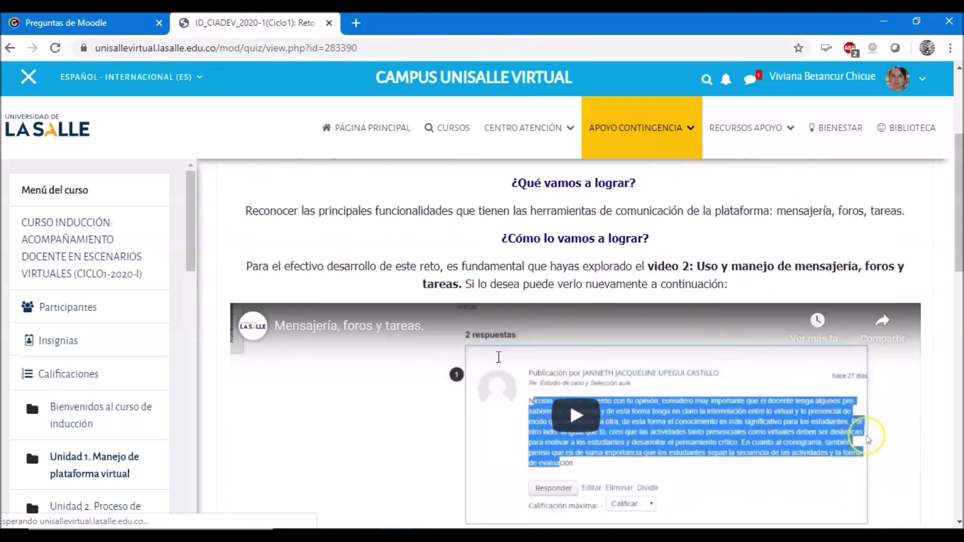
scroll(499, 357, down, 2)
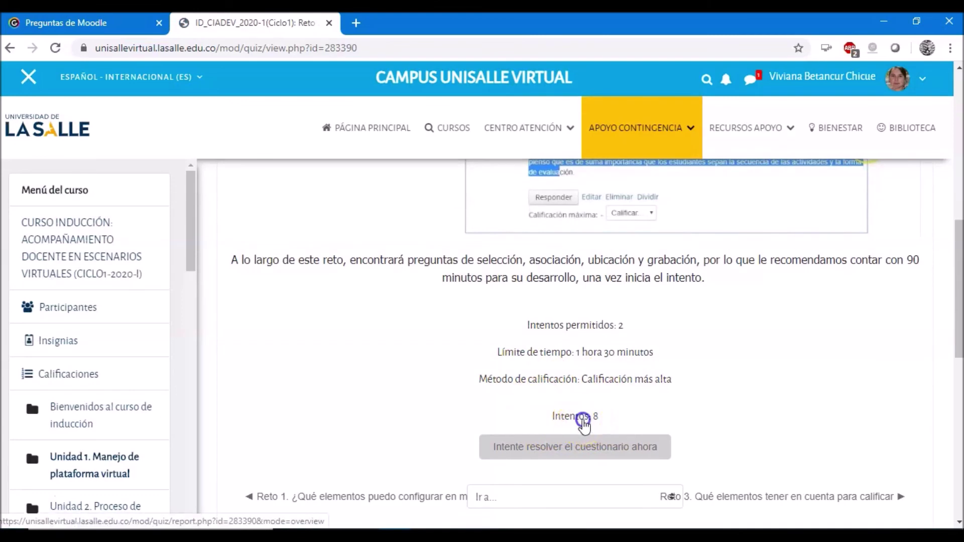
click(584, 423)
scroll(634, 415, down, 6)
drag(959, 185, 960, 337)
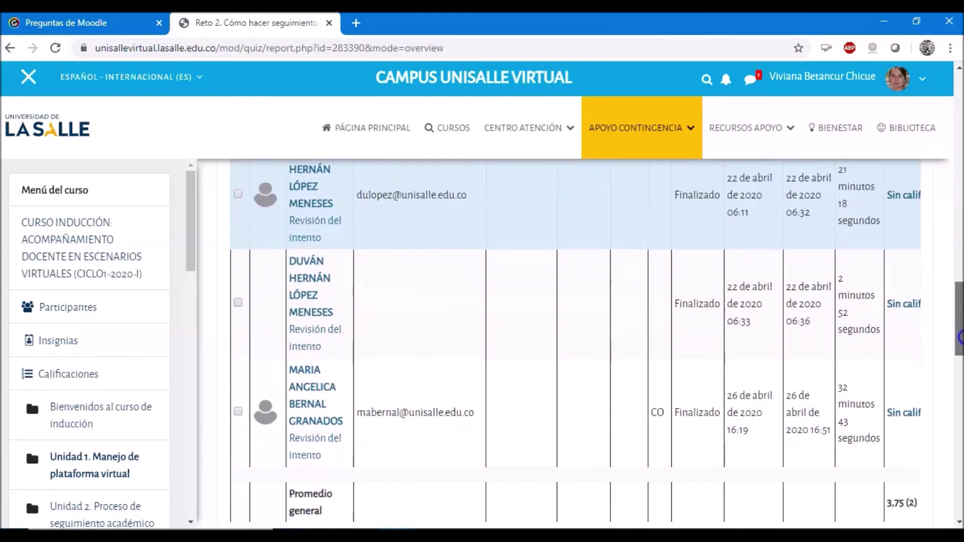
click(753, 351)
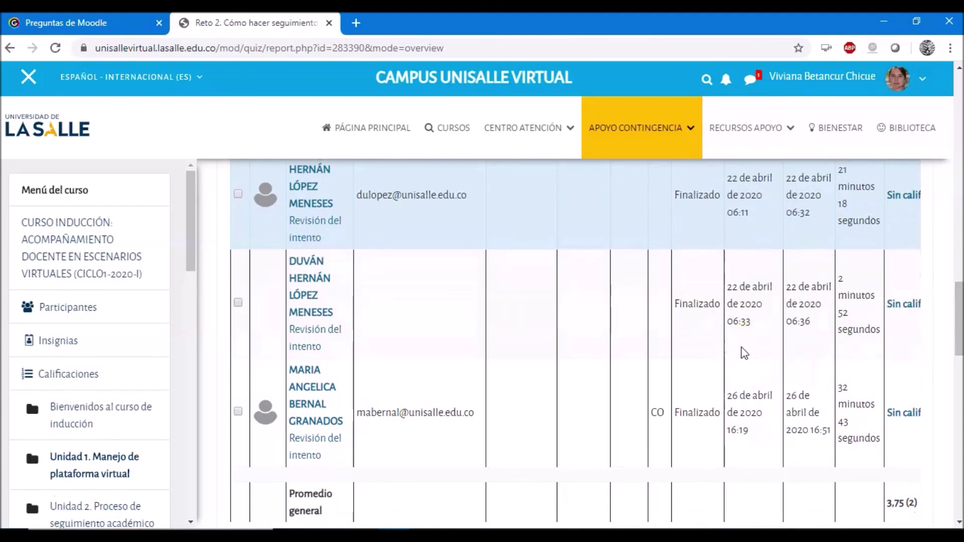
scroll(739, 347, right, 1)
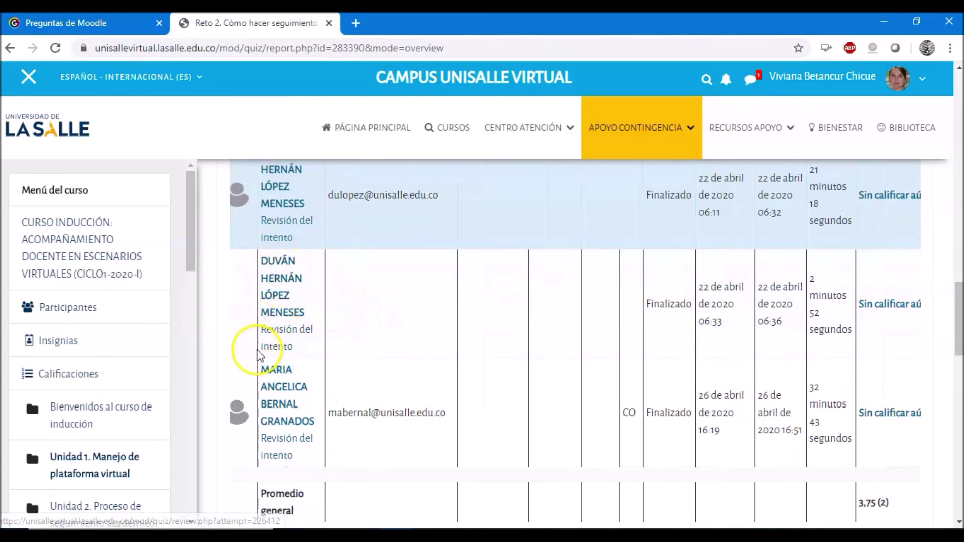
click(827, 356)
scroll(788, 362, right, 4)
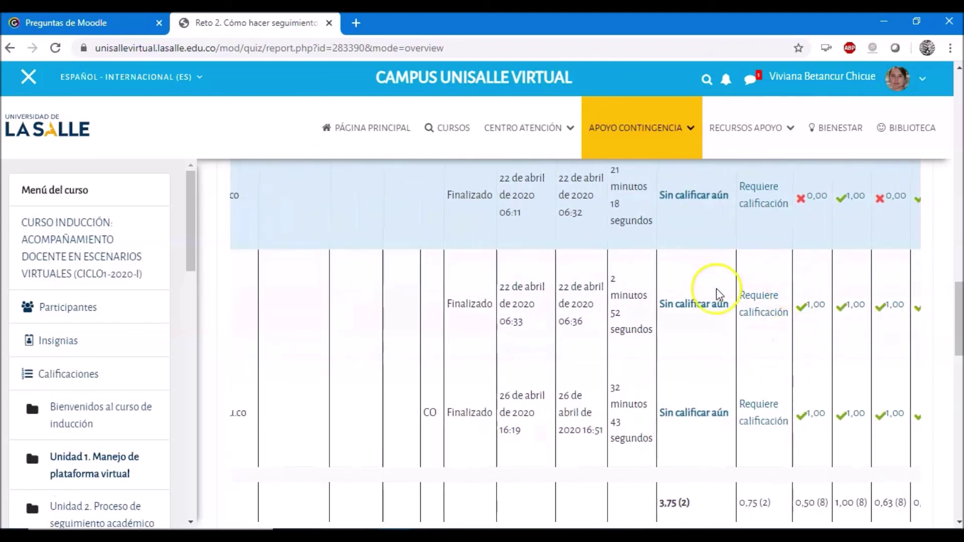
Step: Open the "Requiere calificación" response of the attempt started 22 April 2020 at 06:33 and review the submitted answer
click(758, 321)
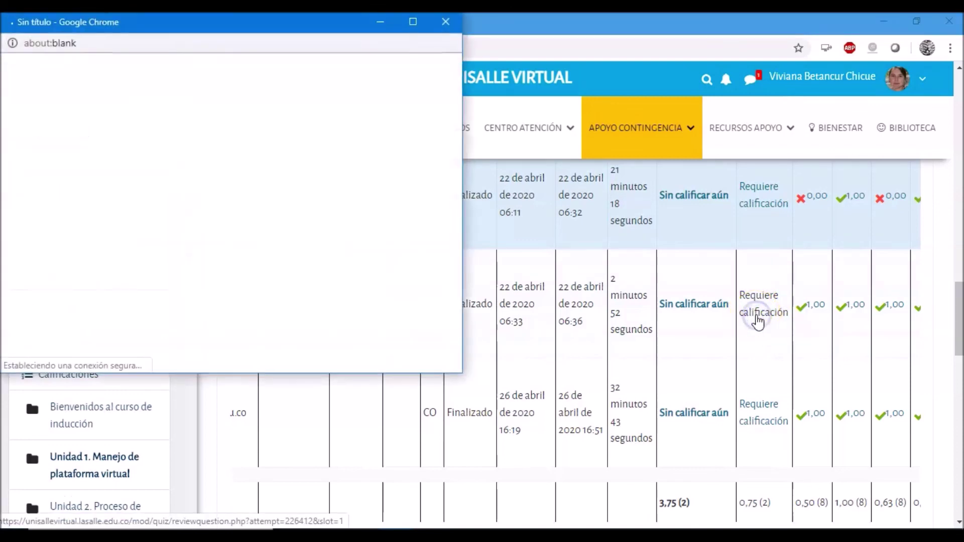
scroll(242, 258, down, 6)
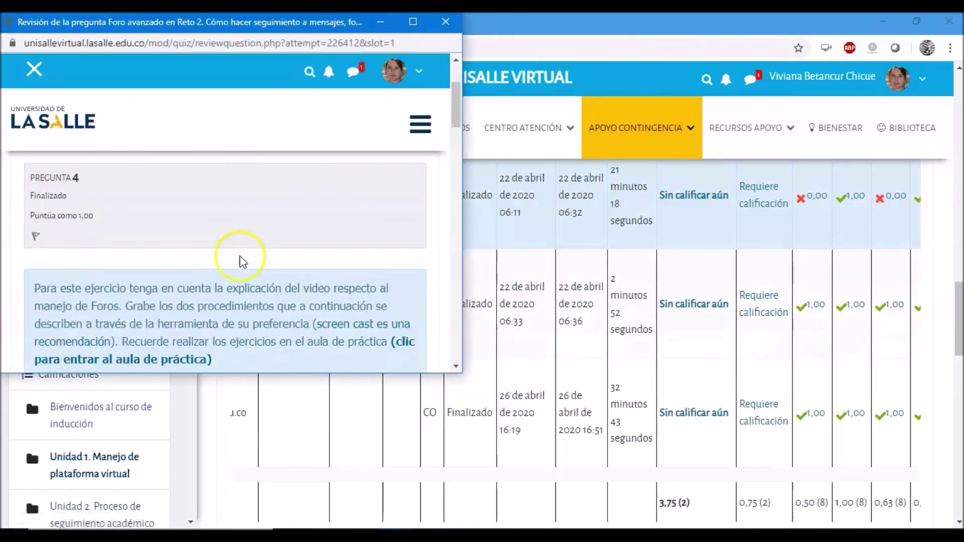
scroll(242, 258, down, 10)
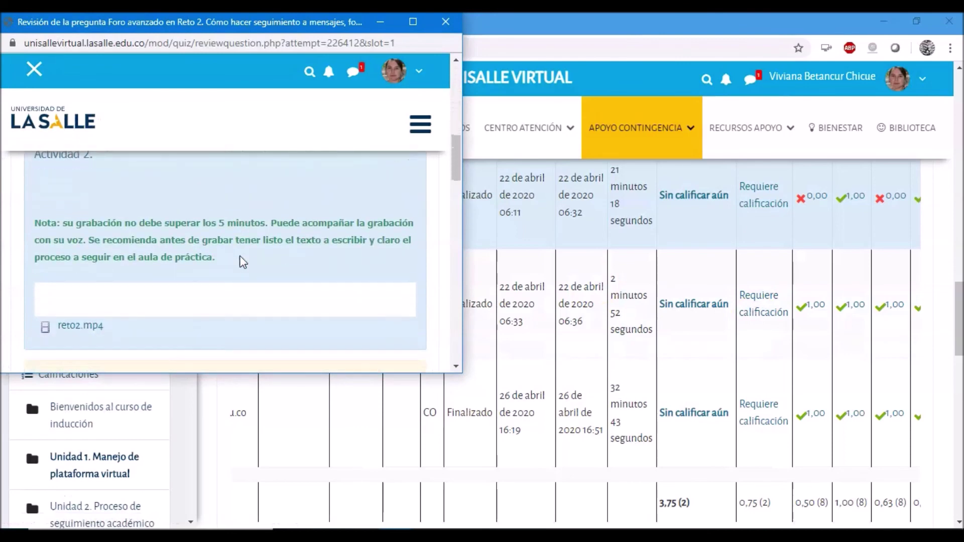
click(73, 251)
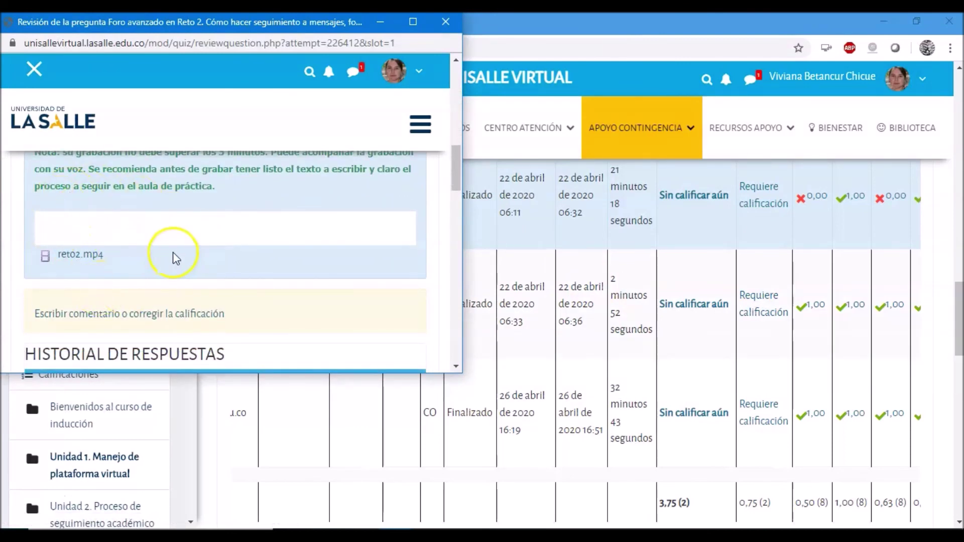
scroll(173, 256, down, 2)
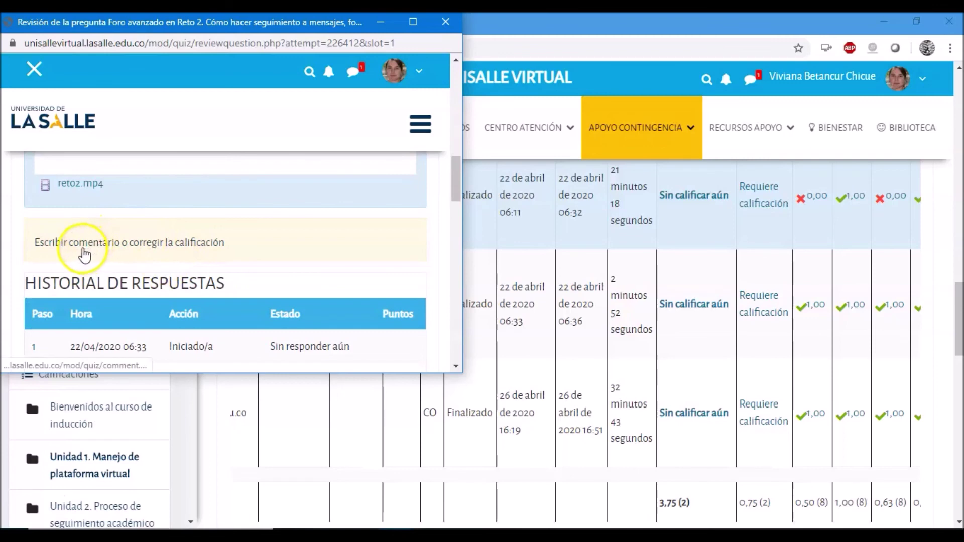
Step: Enter the comment "asas" in the response's manual grading form and close the grading and review windows without saving
click(82, 251)
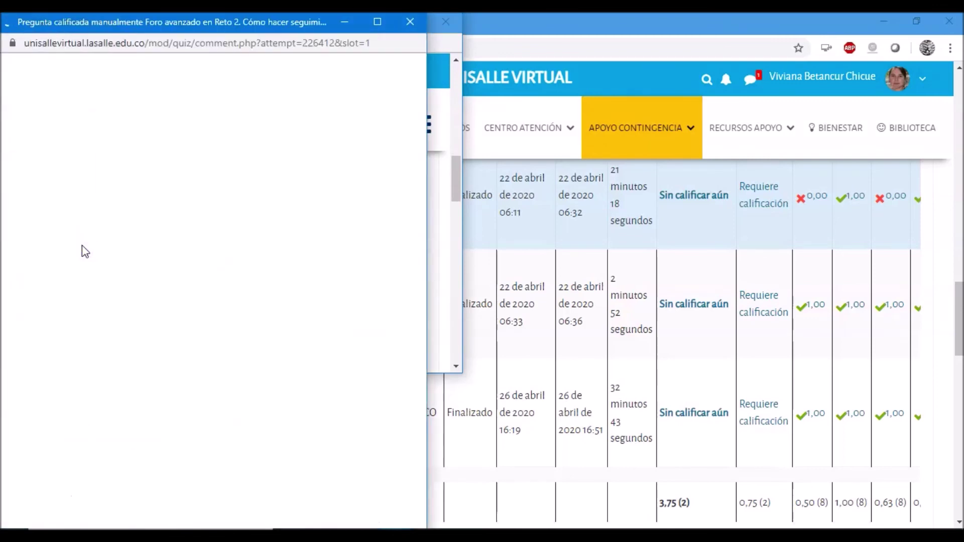
scroll(149, 311, down, 8)
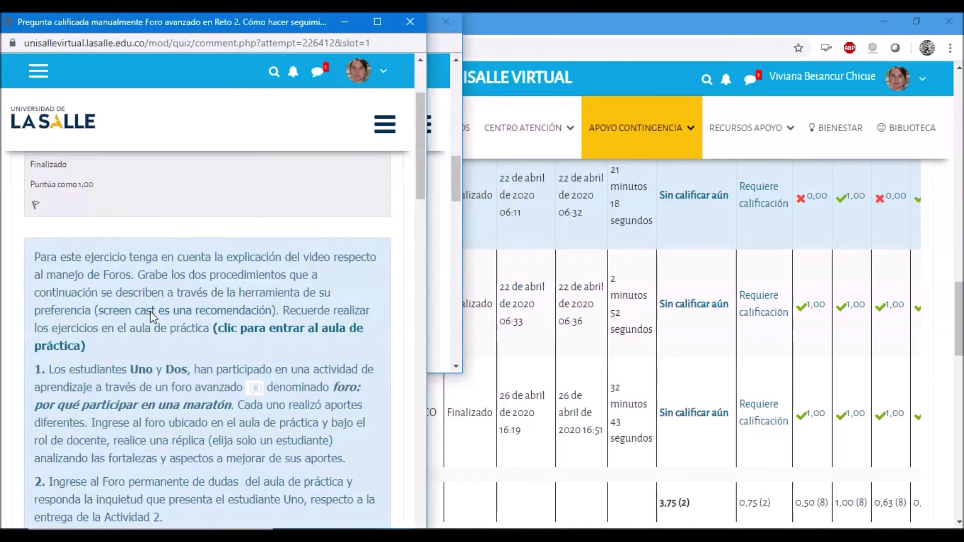
scroll(151, 312, down, 4)
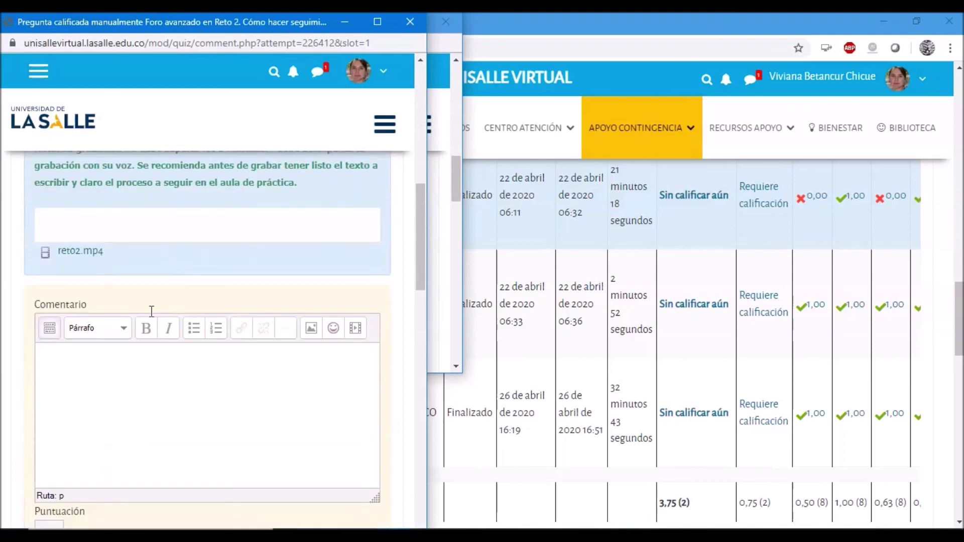
click(119, 326)
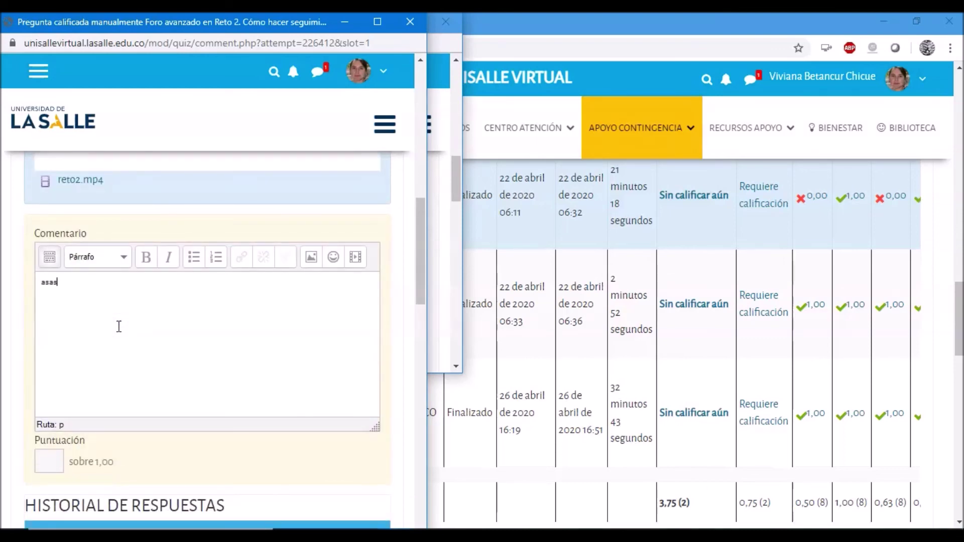
scroll(86, 376, down, 2)
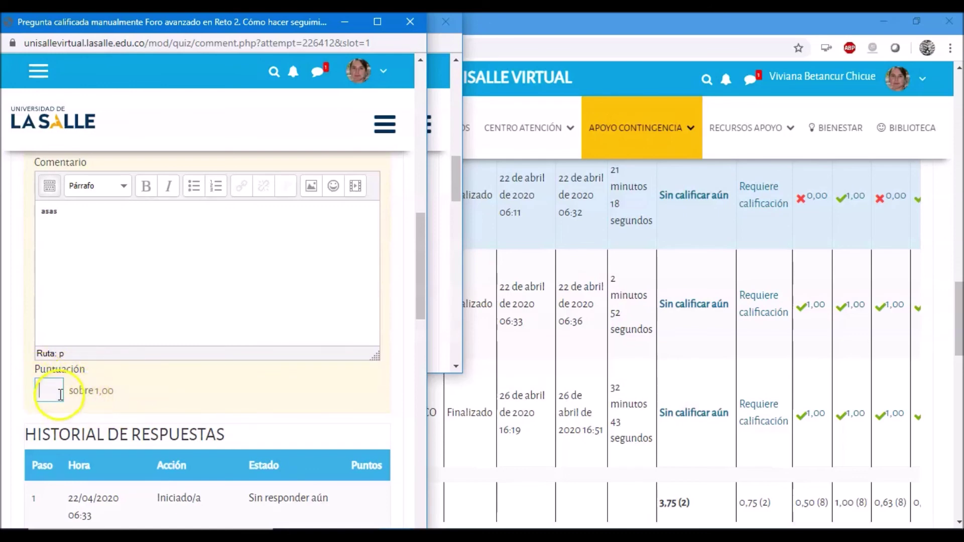
scroll(92, 370, down, 5)
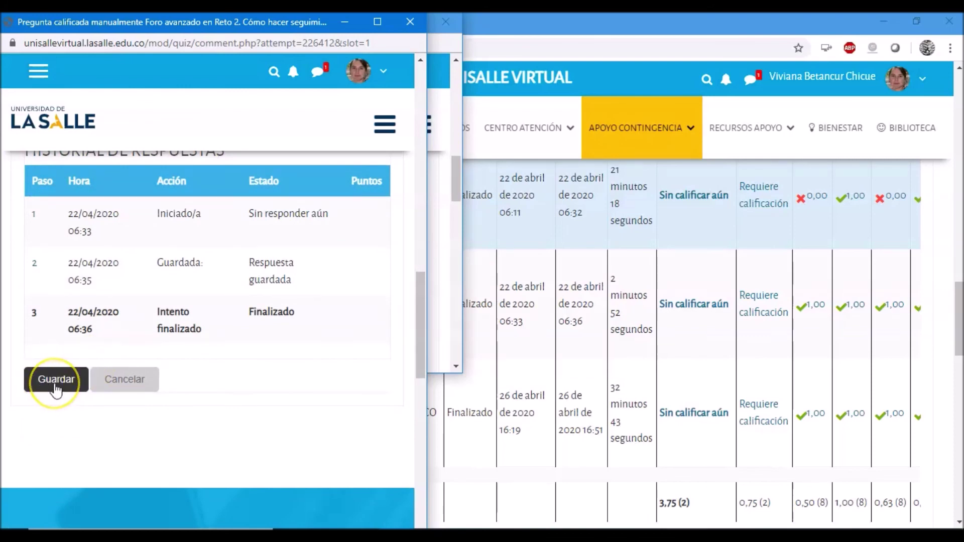
click(410, 22)
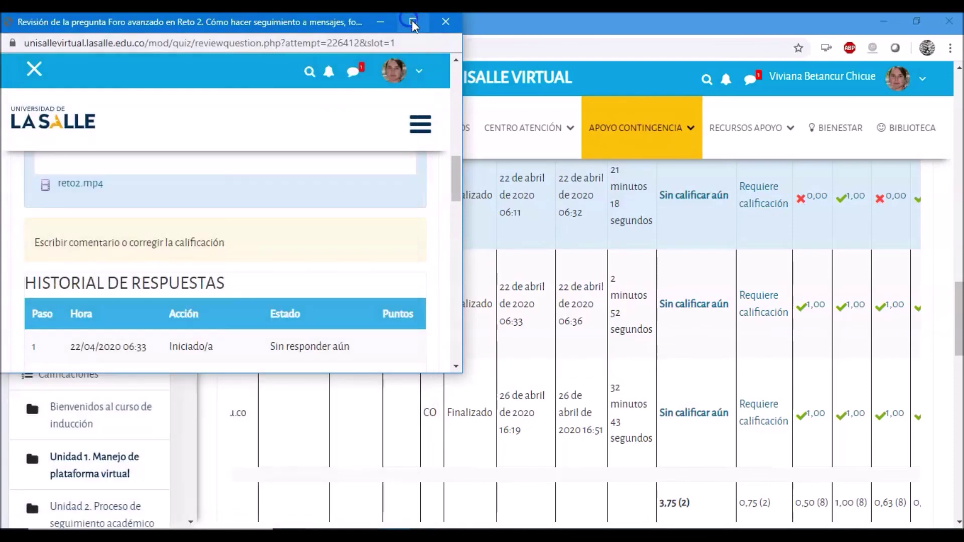
click(445, 21)
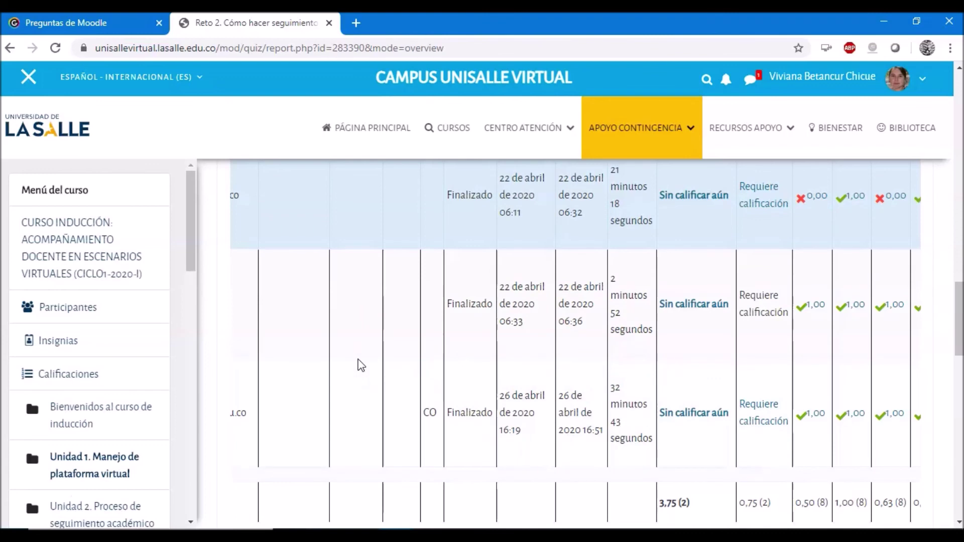
click(372, 384)
click(33, 508)
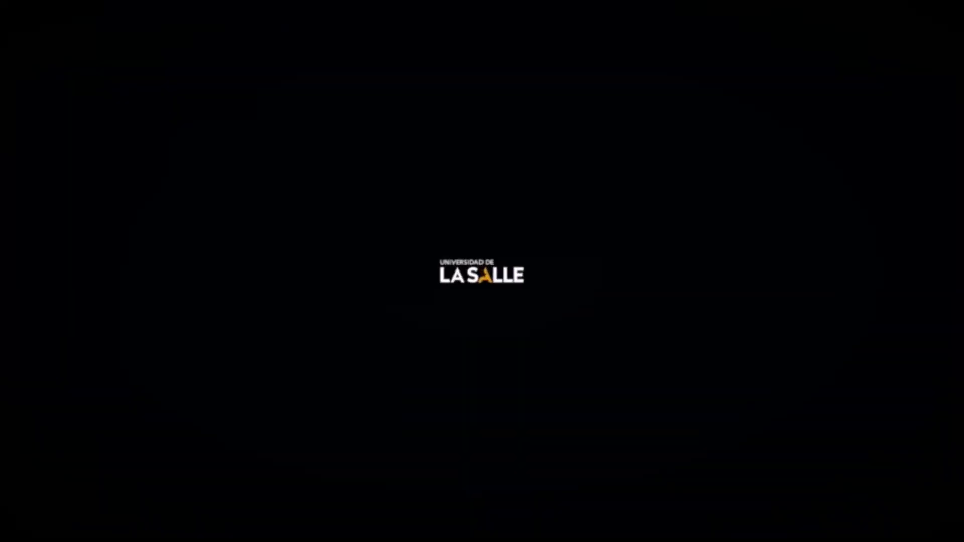